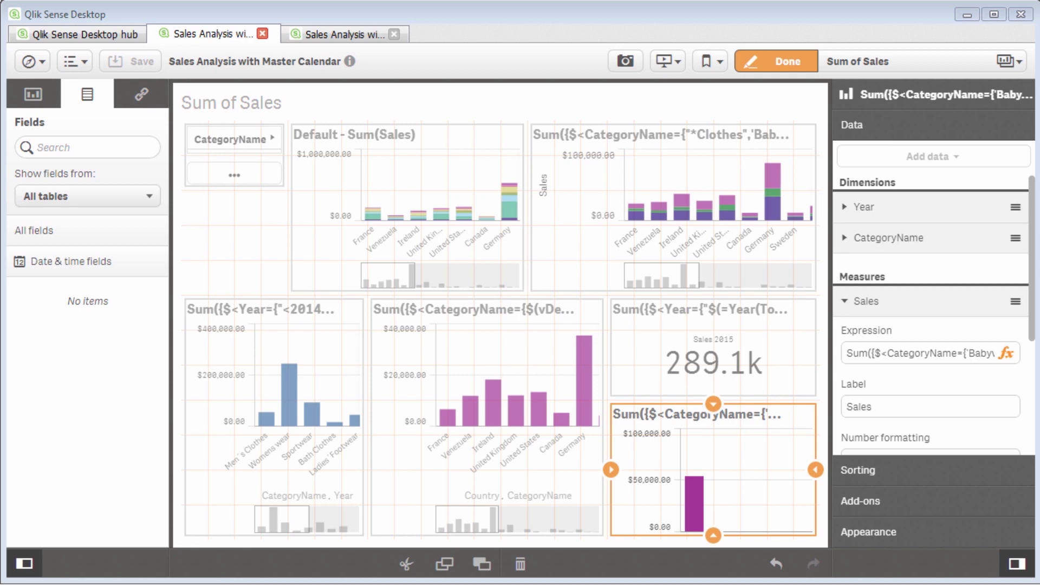
- Switch from the Qlik Sense Sum of Sales sheet to the Notepad set-analysis notes
key(alt+Tab)
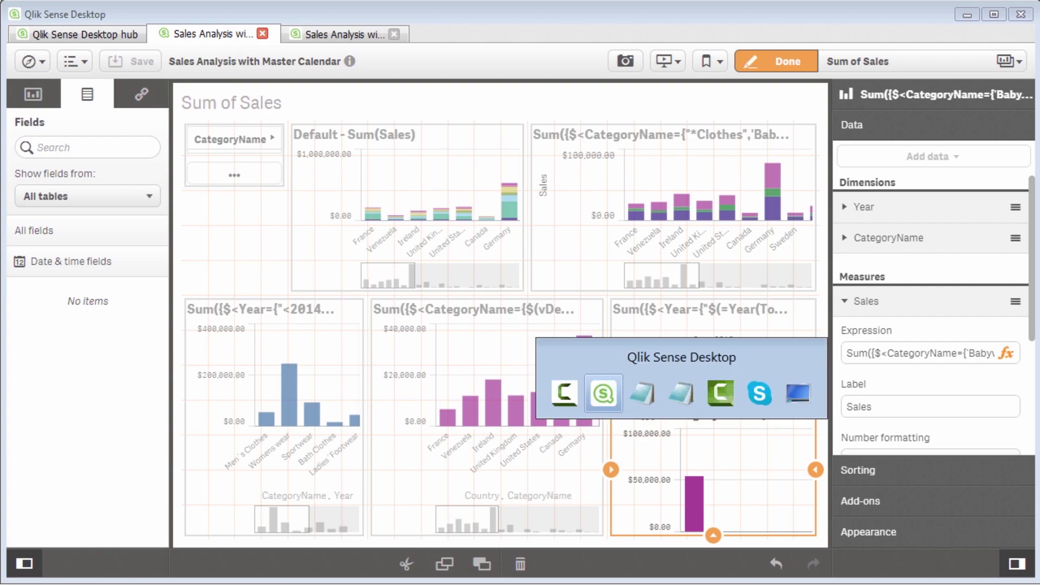
- Read through the Sum, variable and $-expansion notes in Notepad, then return to Qlik Sense
key(alt+Tab)
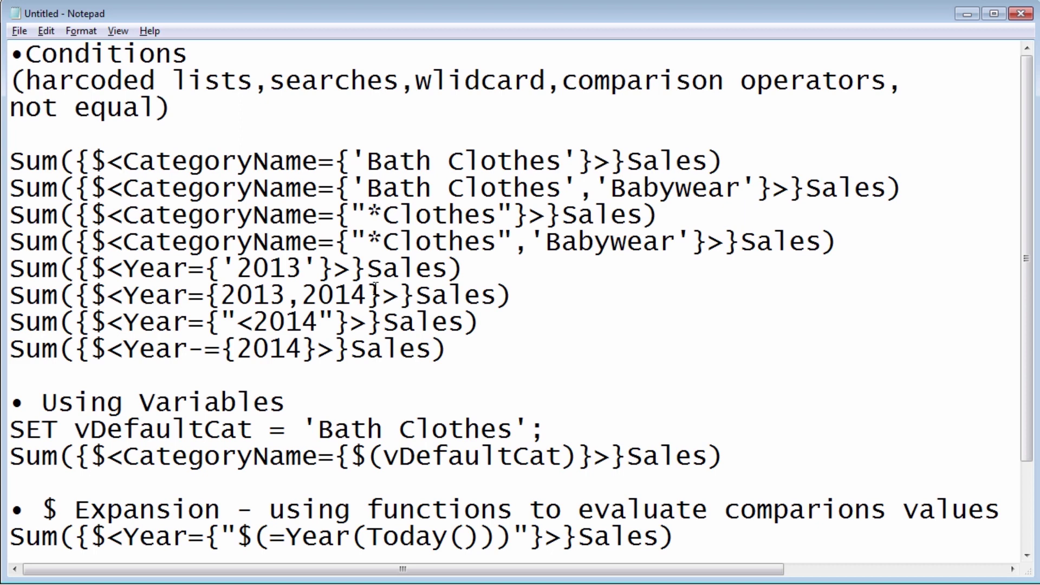
scroll(468, 314, down, 1)
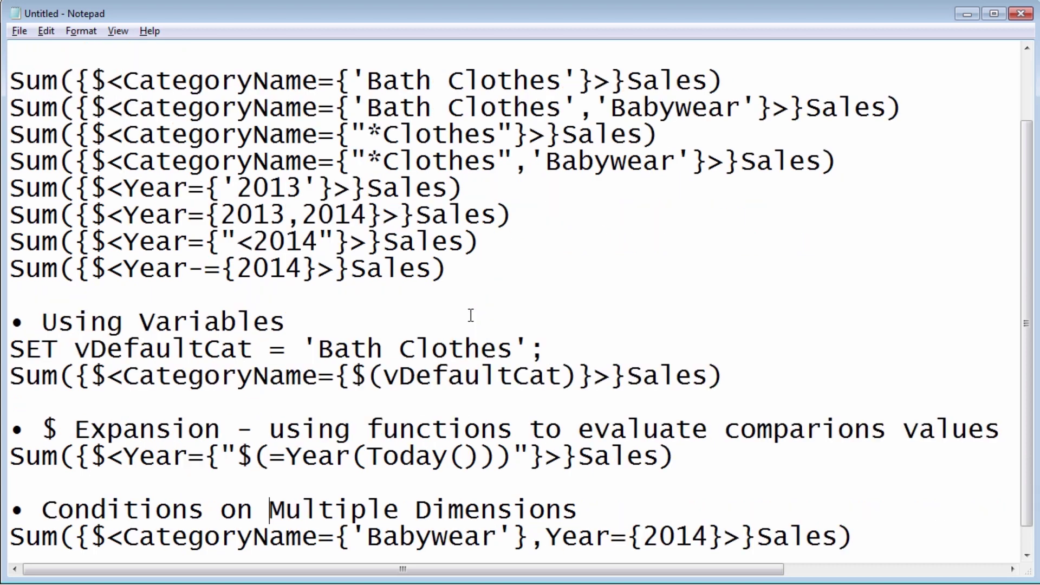
scroll(471, 315, down, 1)
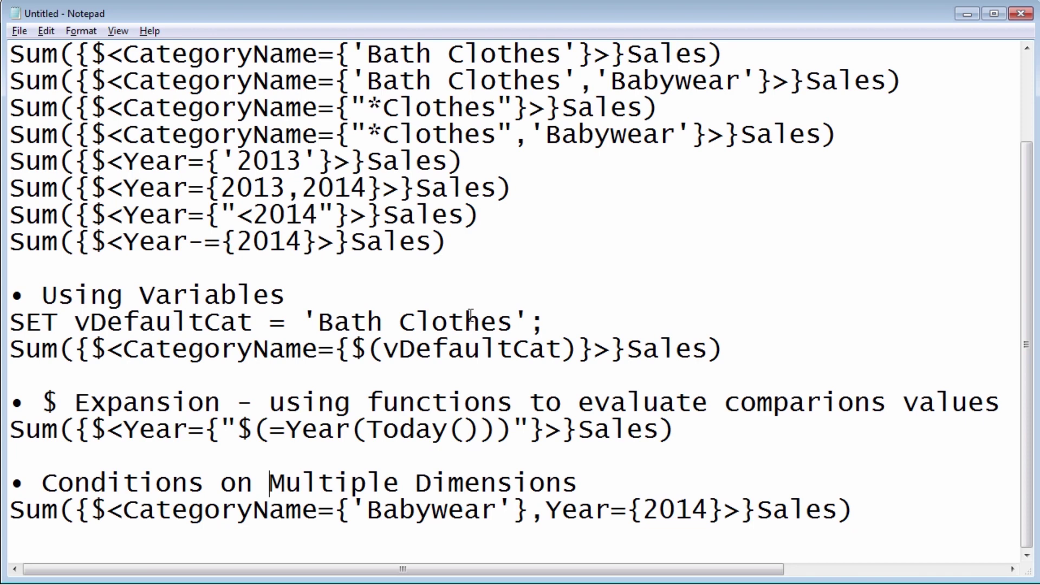
scroll(519, 285, up, 1)
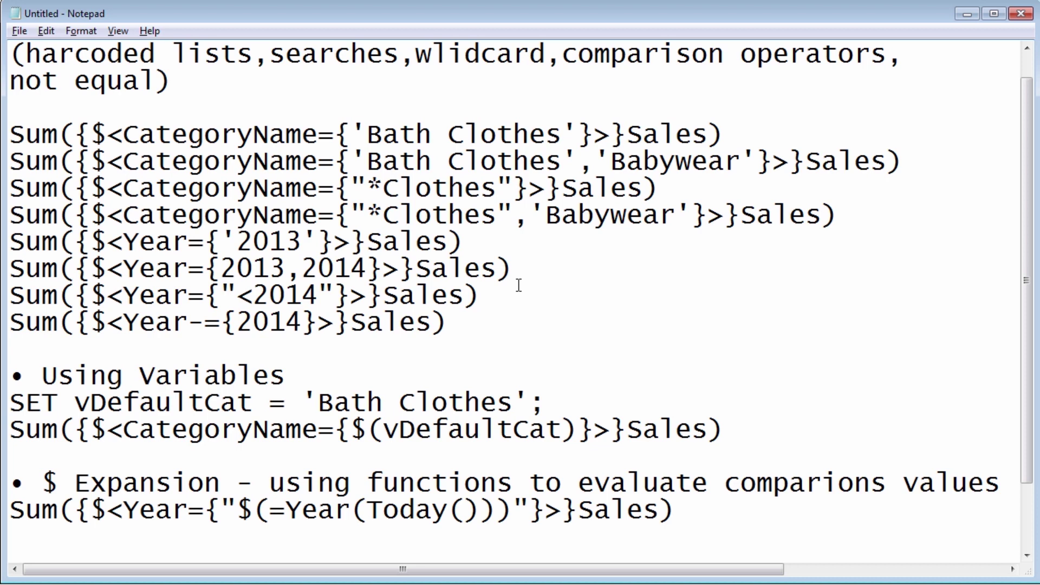
key(alt+Tab)
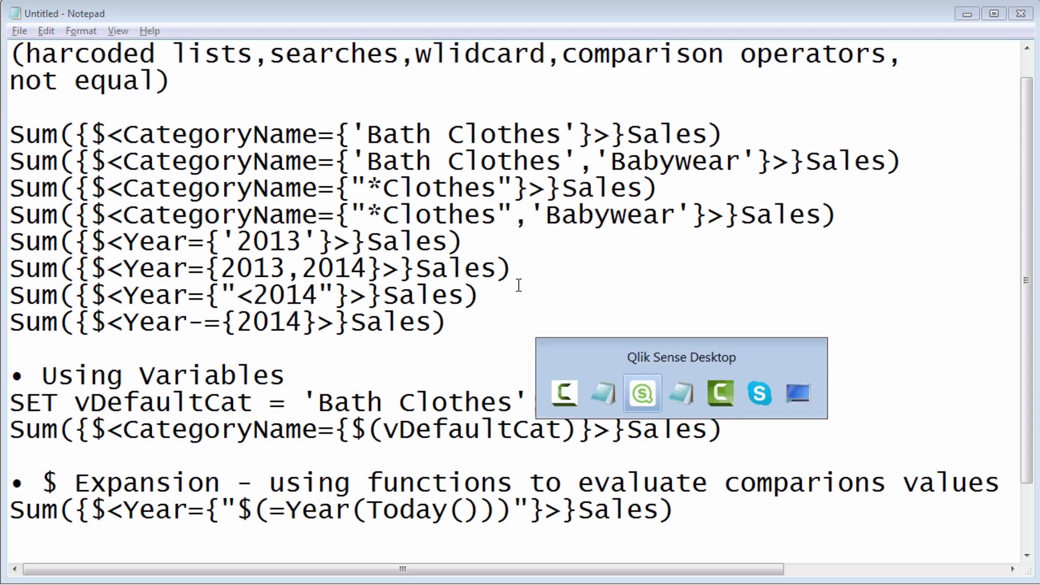
key(alt+Tab)
key(alt+Tab)
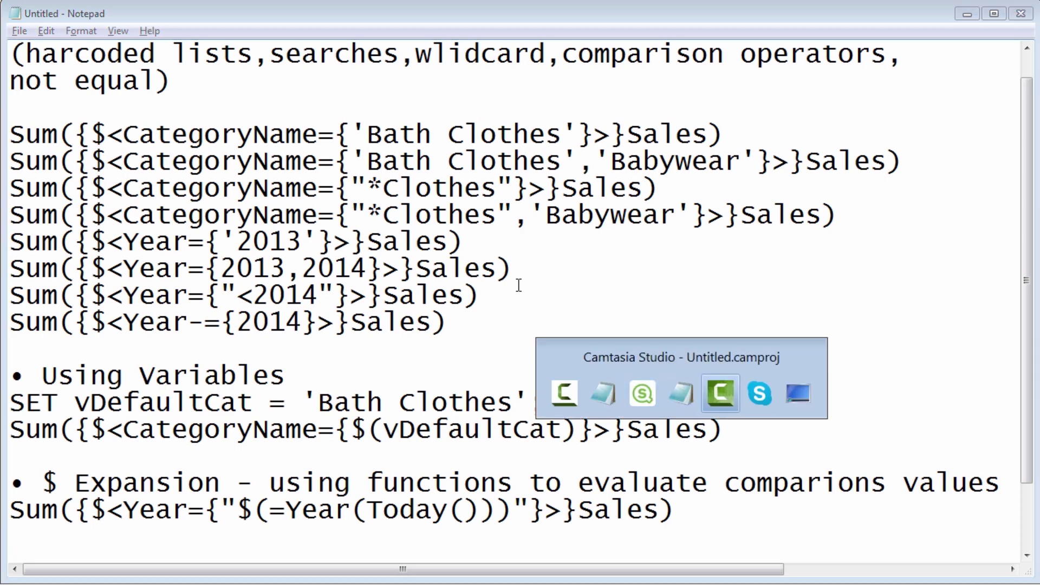
- Back in Qlik Sense, exit edit mode on the Sum of Sales sheet to analyse it
key(alt+Tab)
key(alt+Tab)
key(alt+Tab)
key(alt+Tab)
key(alt+Tab)
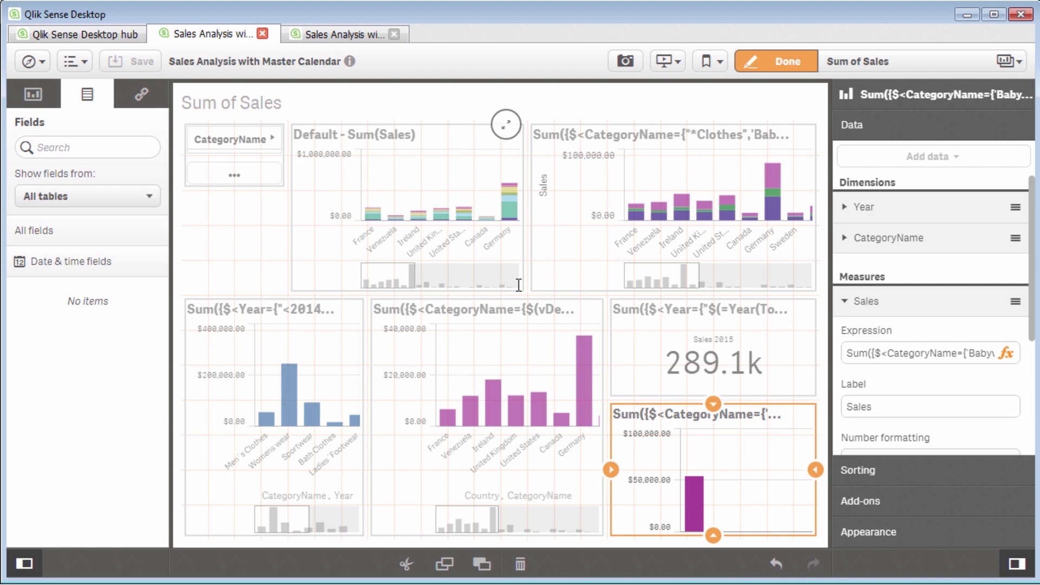
click(782, 64)
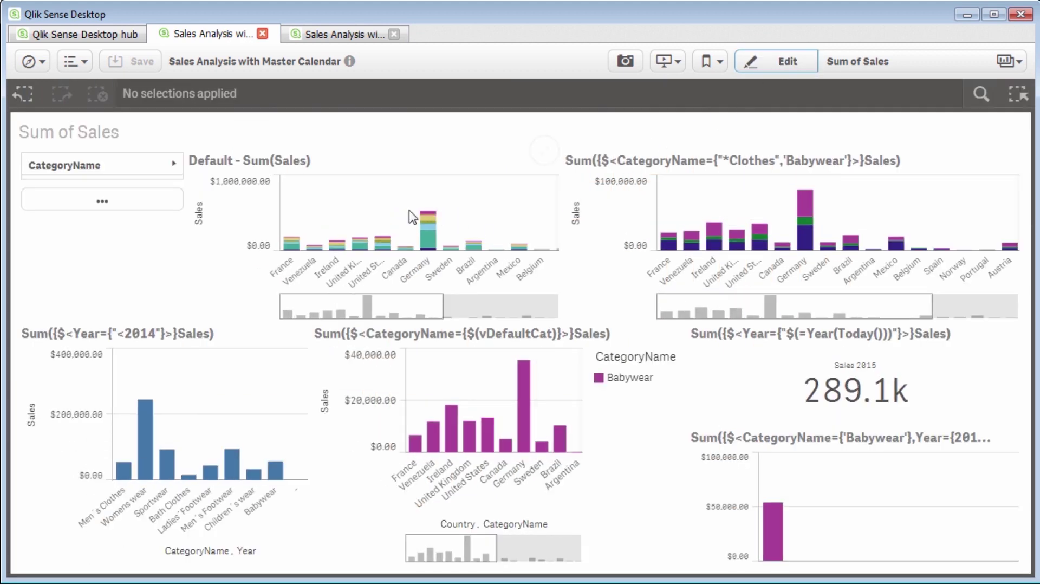
mouse_move(409, 211)
click(158, 176)
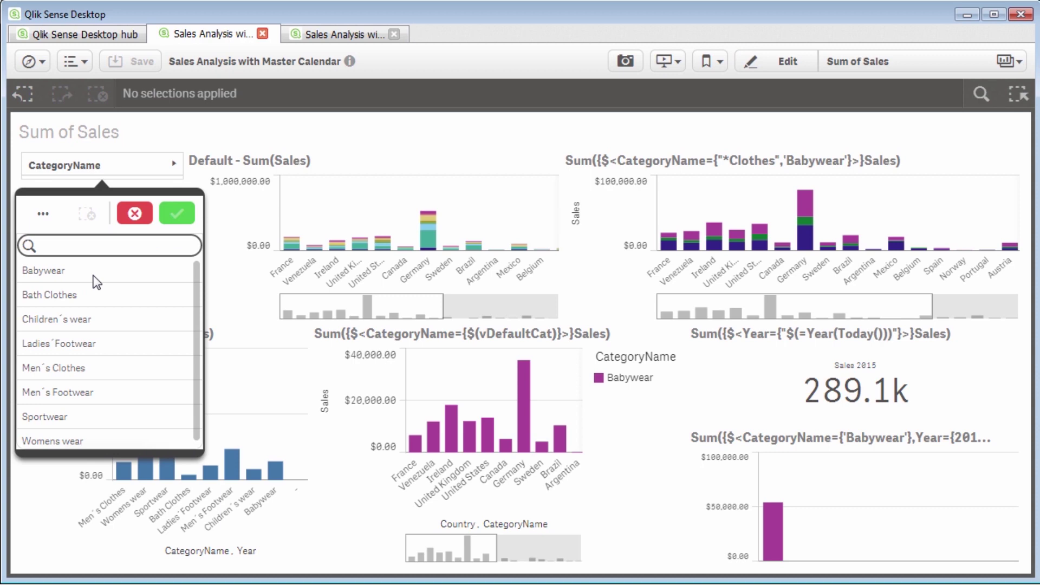
click(72, 271)
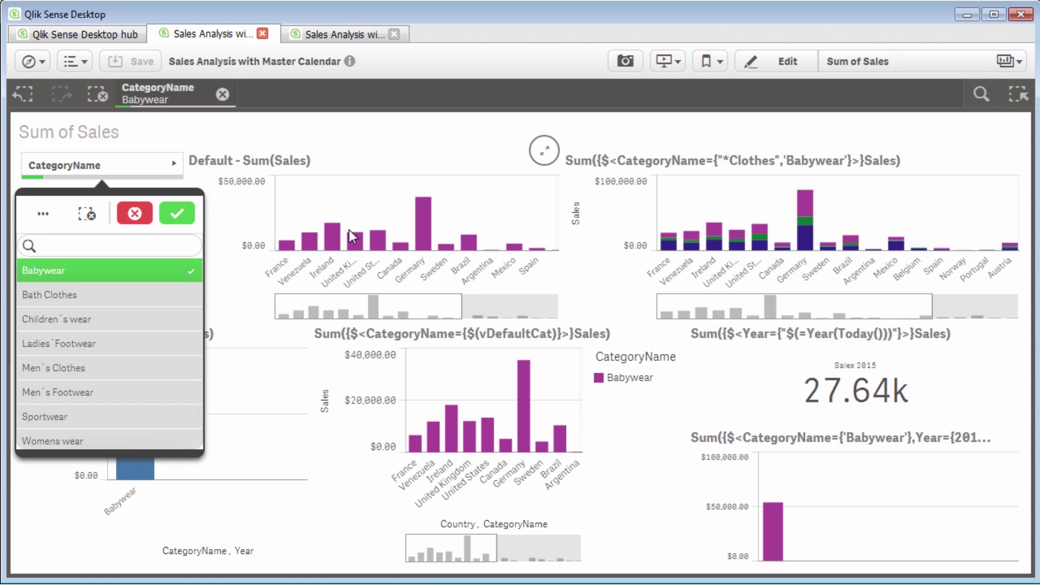
click(134, 213)
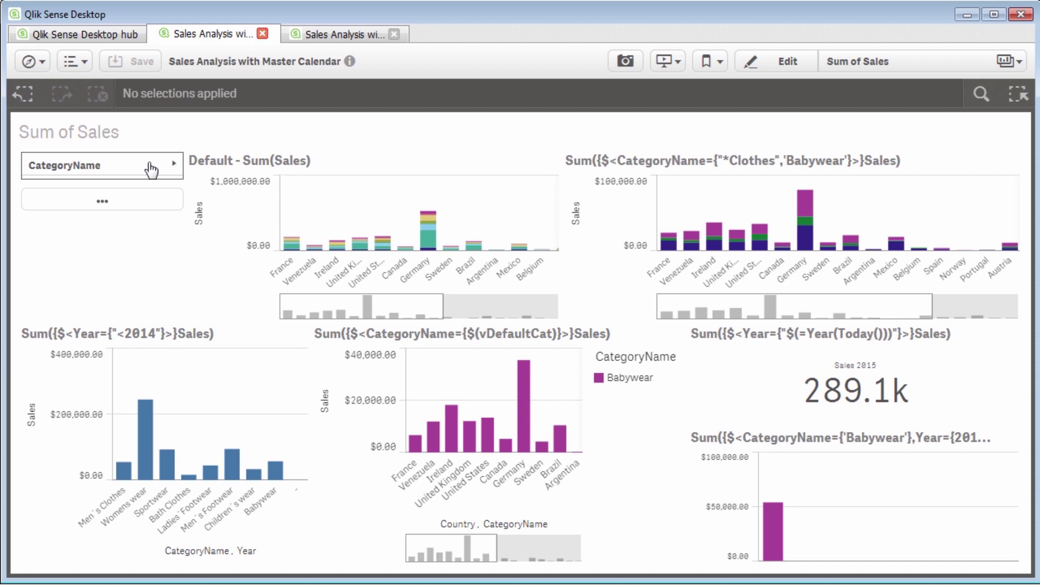
click(116, 204)
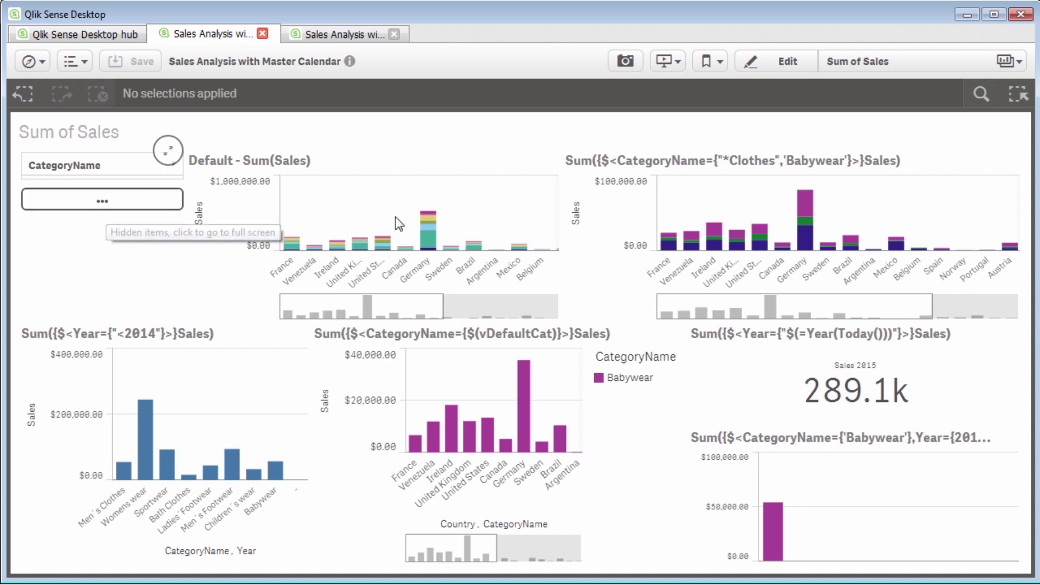
click(64, 202)
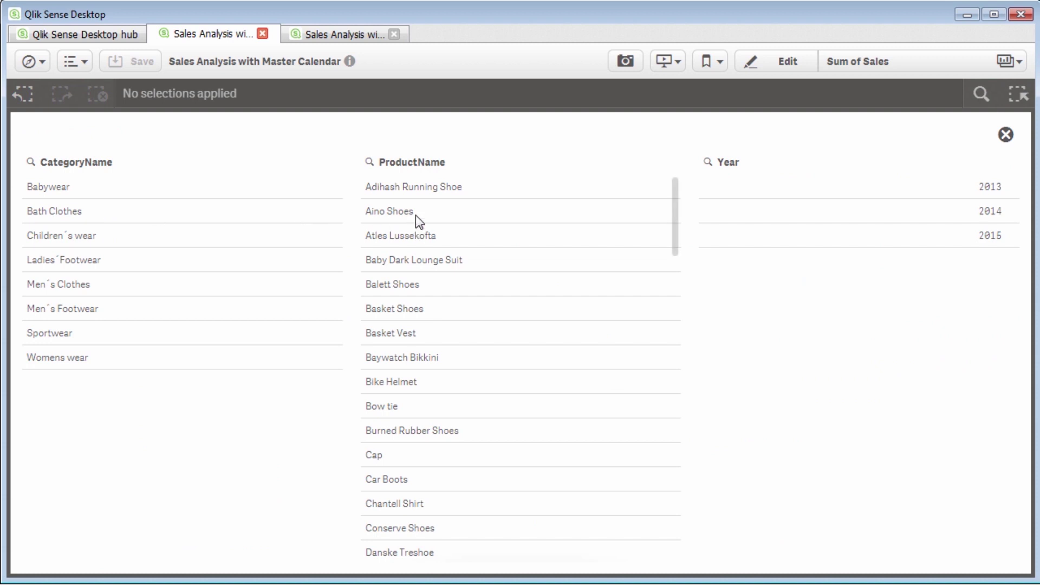
click(458, 263)
click(654, 136)
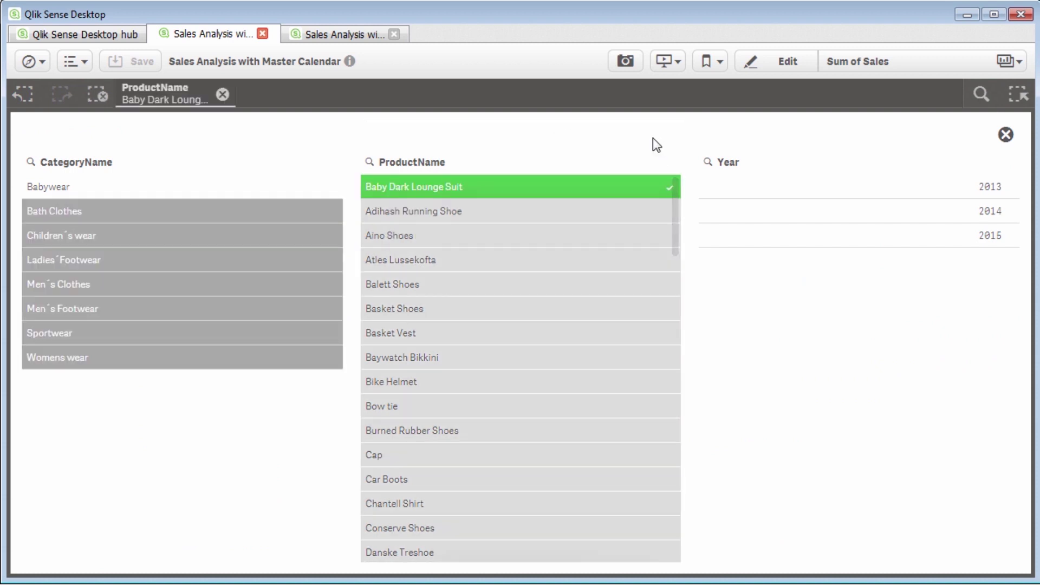
click(1006, 135)
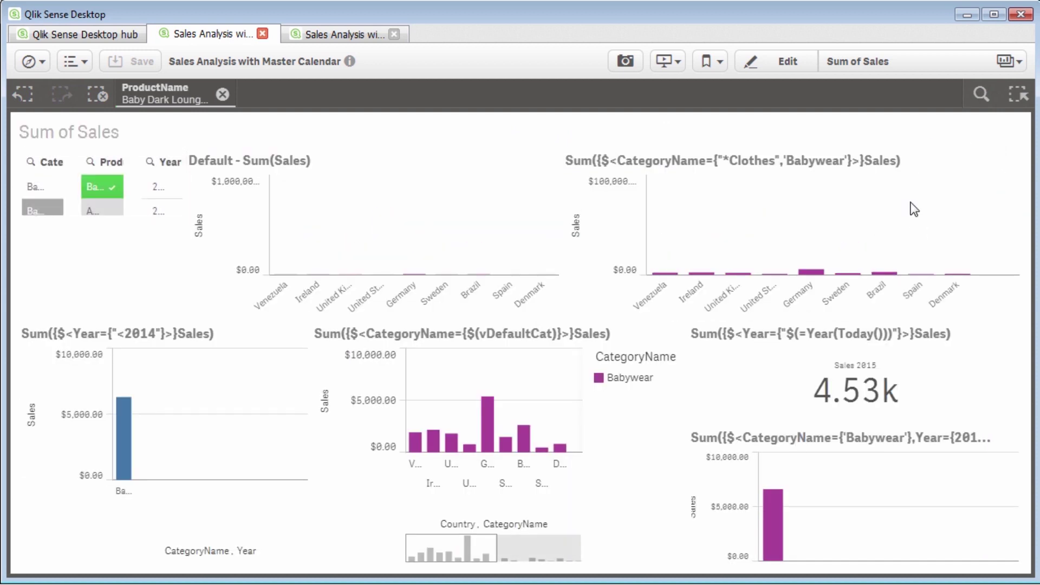
mouse_move(819, 230)
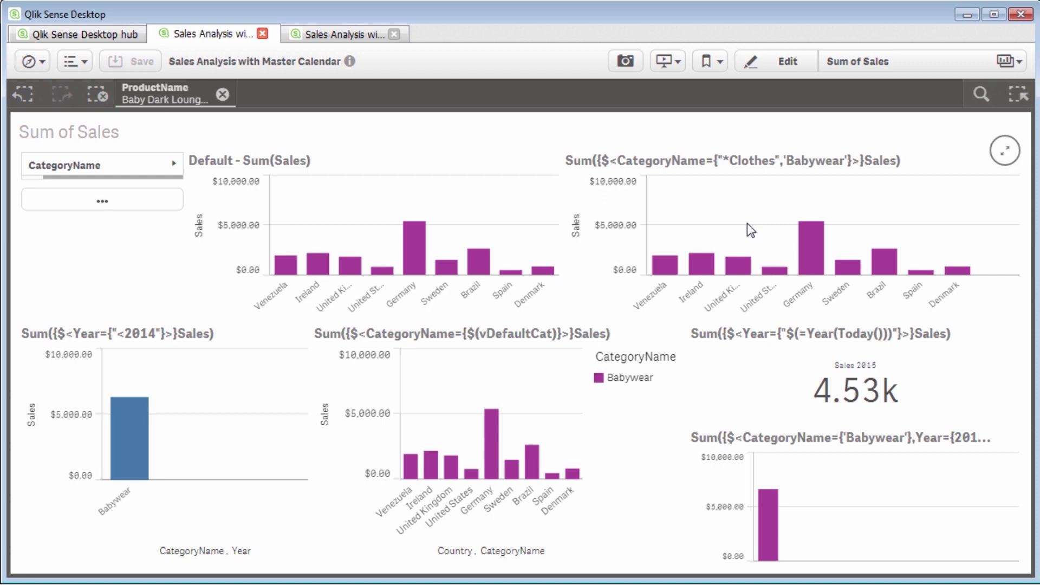
click(223, 95)
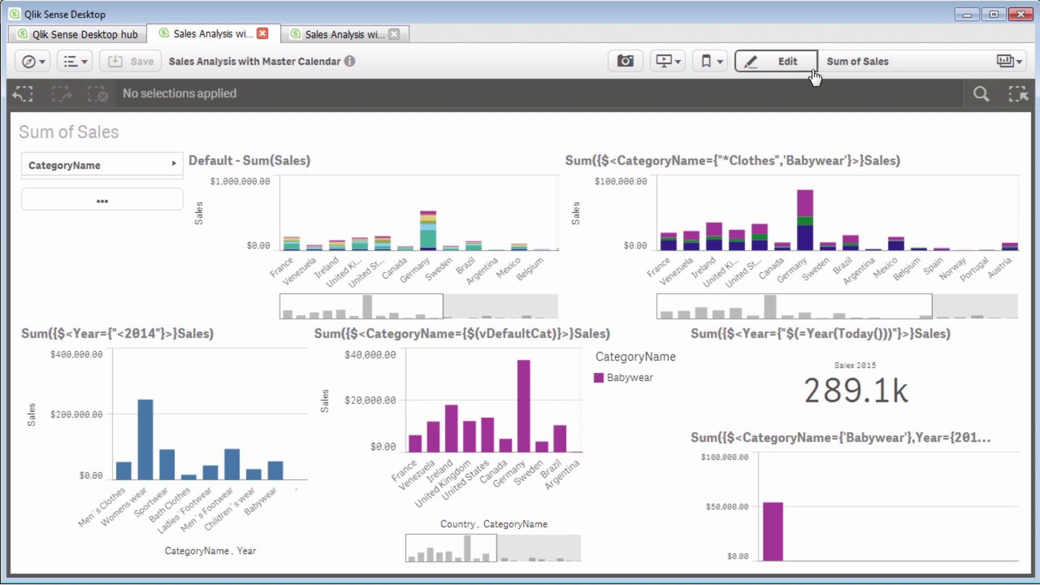
- Create a new sheet, My new sheet, and open it in edit mode
click(867, 66)
click(859, 112)
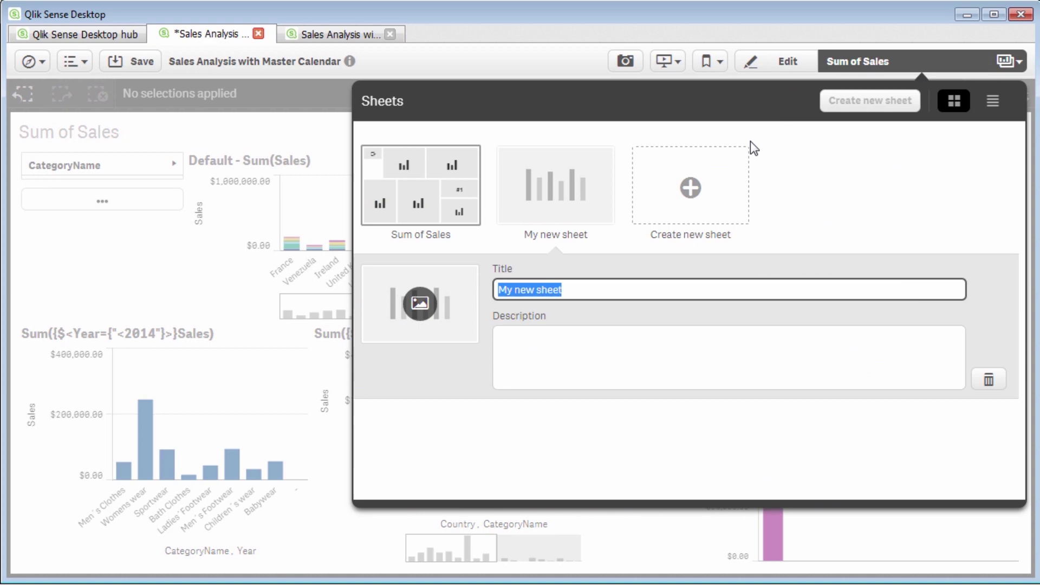
click(591, 204)
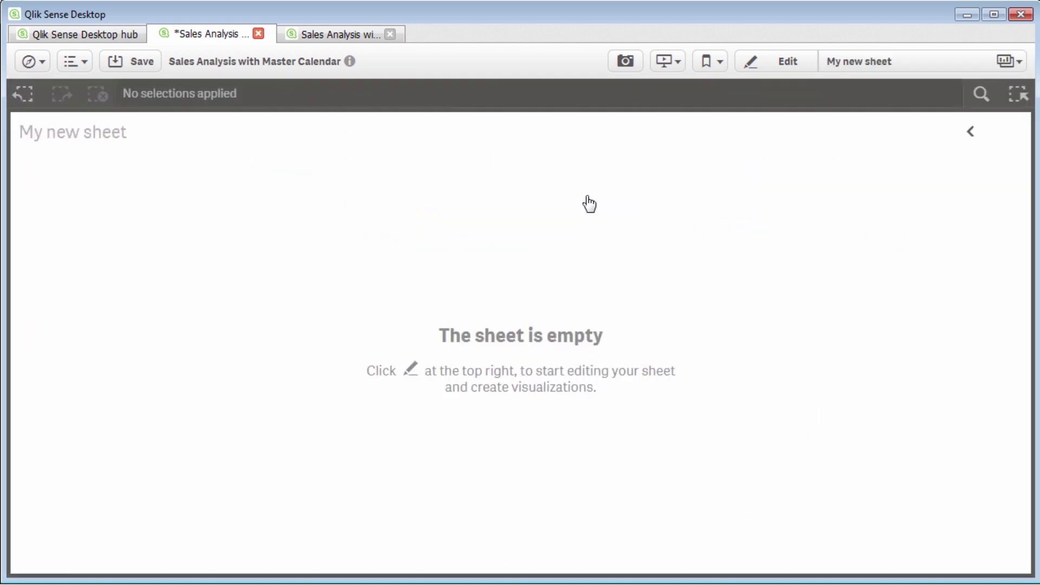
click(787, 65)
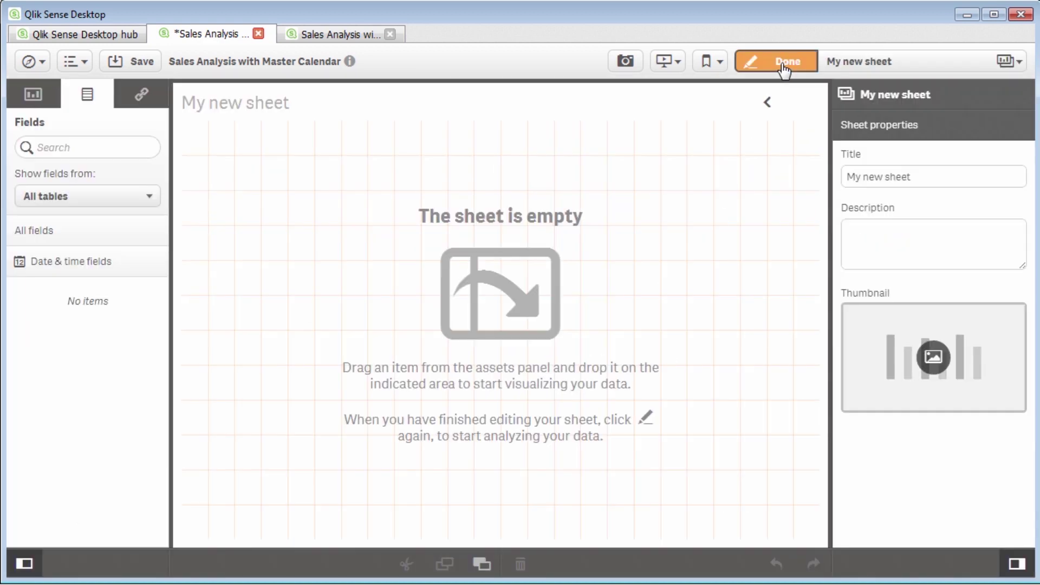
- Add a bar chart of Sum(Sales) by CategoryName and shrink it to the sheet's upper part
click(26, 102)
drag(23, 183, 325, 223)
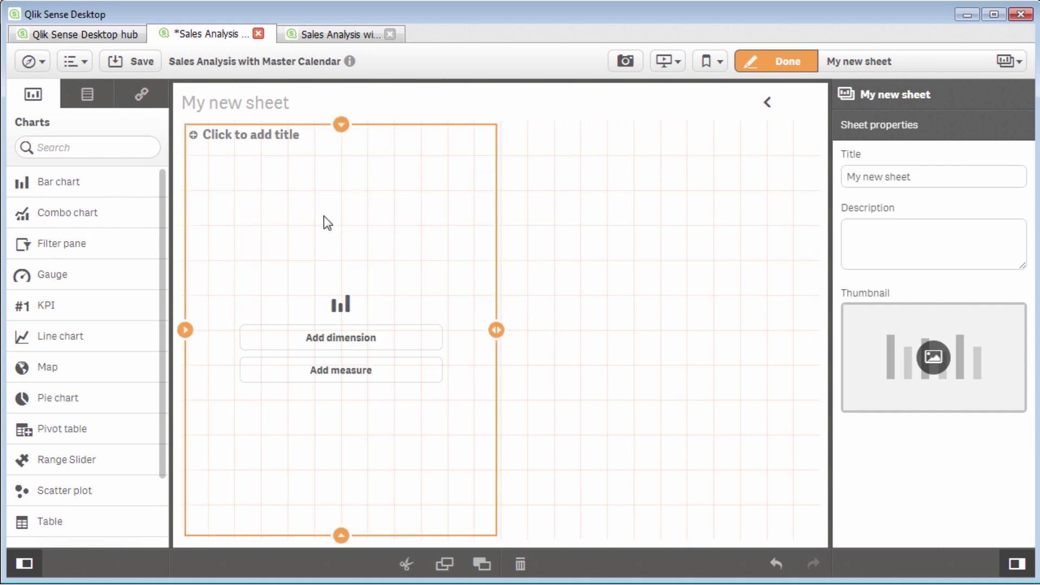
click(410, 338)
click(426, 360)
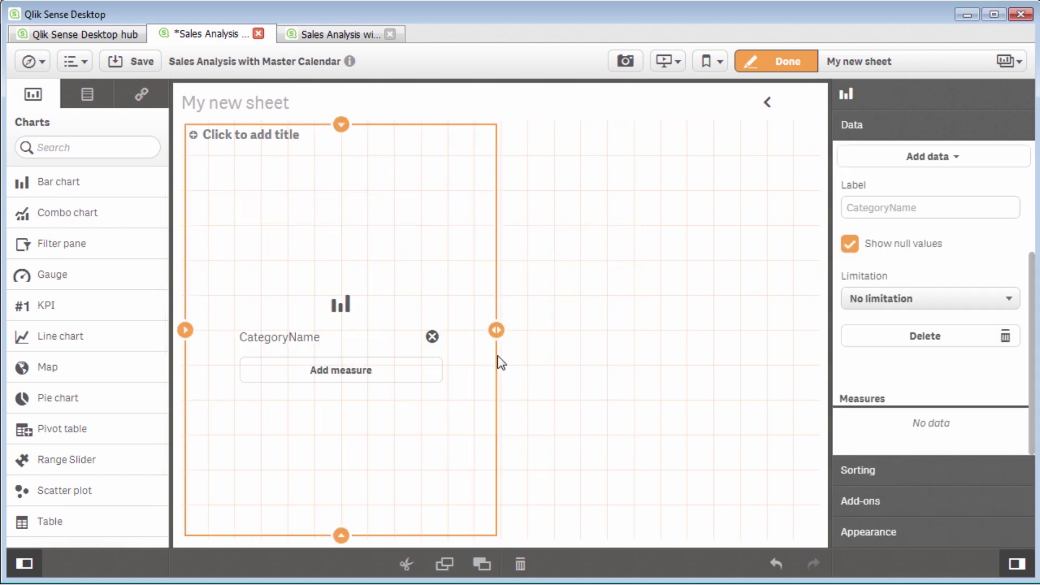
click(399, 372)
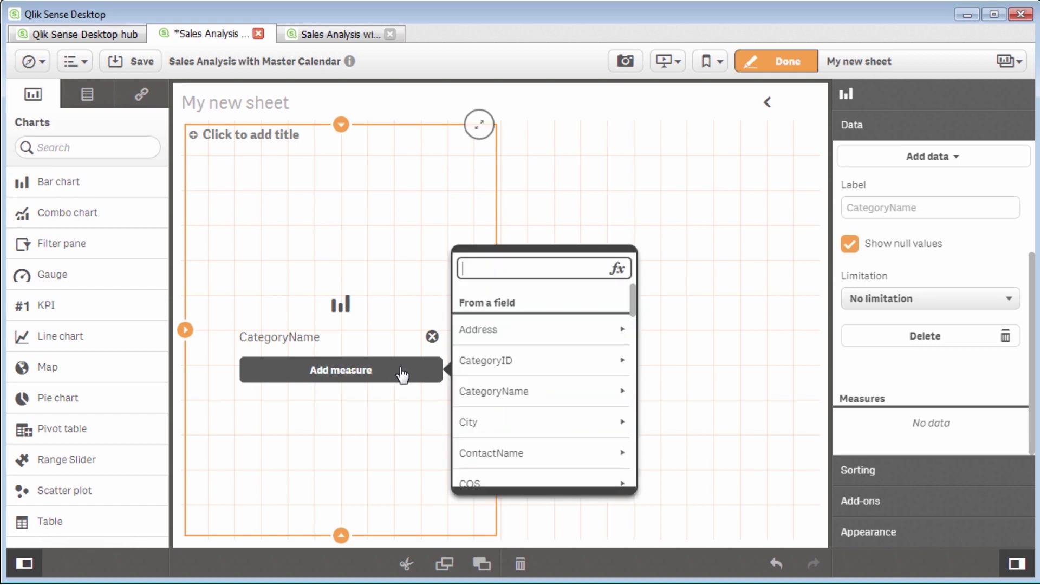
text(sal)
click(601, 333)
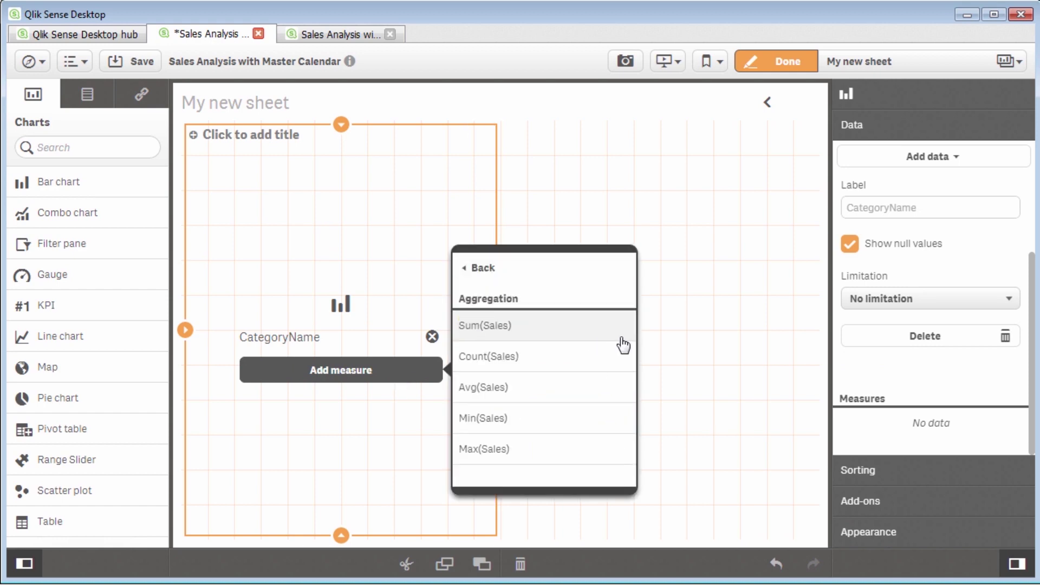
click(574, 335)
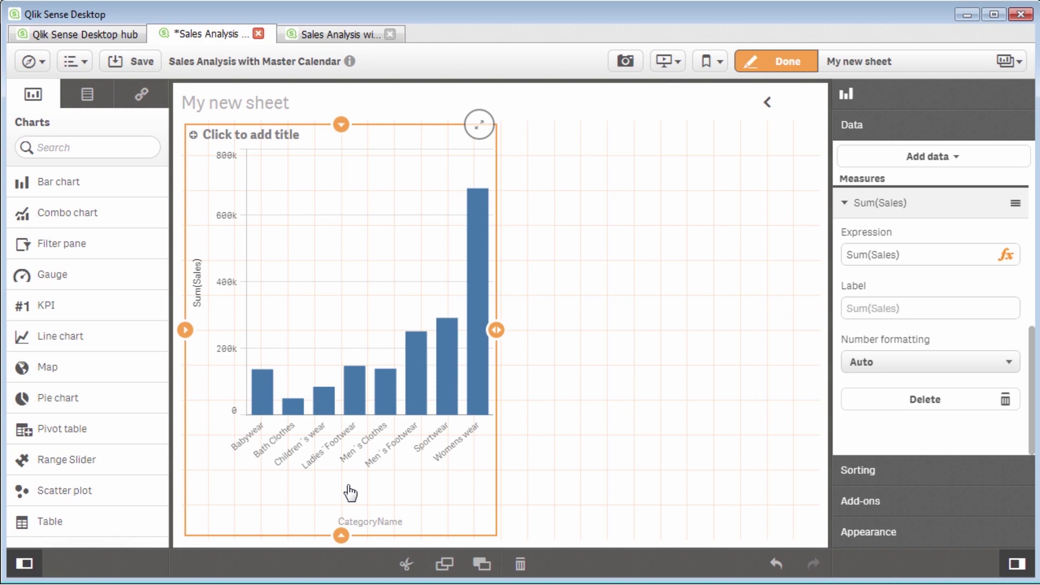
drag(341, 536, 341, 361)
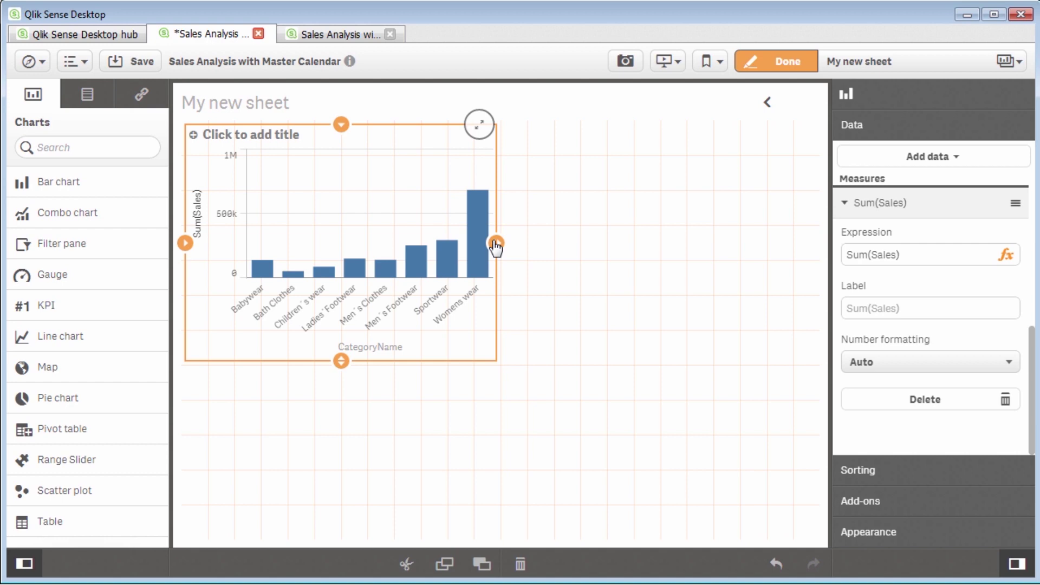
- In Notepad, open a blank line directly below the first Sum expression
click(693, 262)
key(alt+Tab)
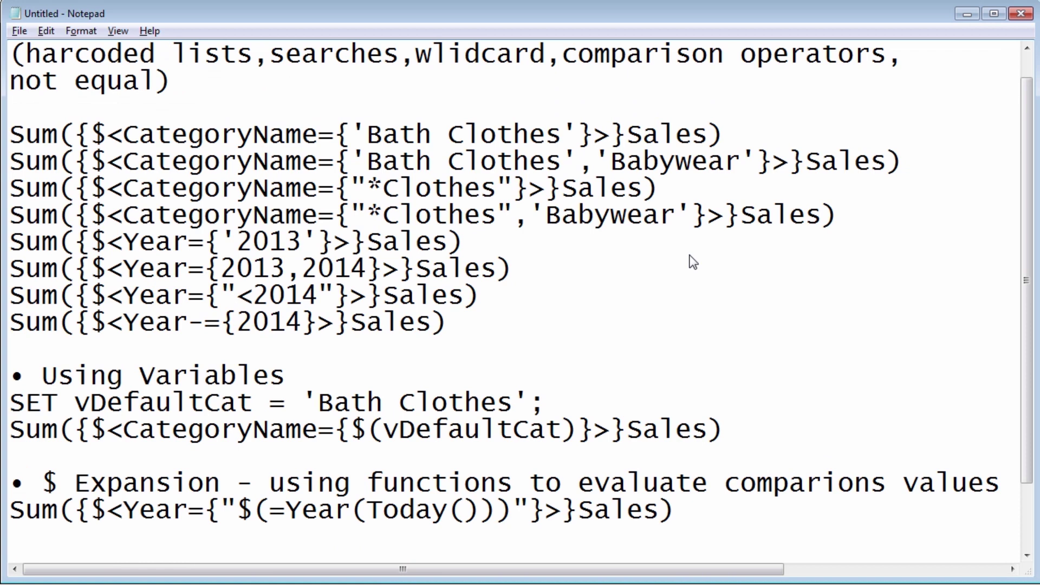
click(790, 138)
key(Return)
key(Return)
key(Up)
key(Up)
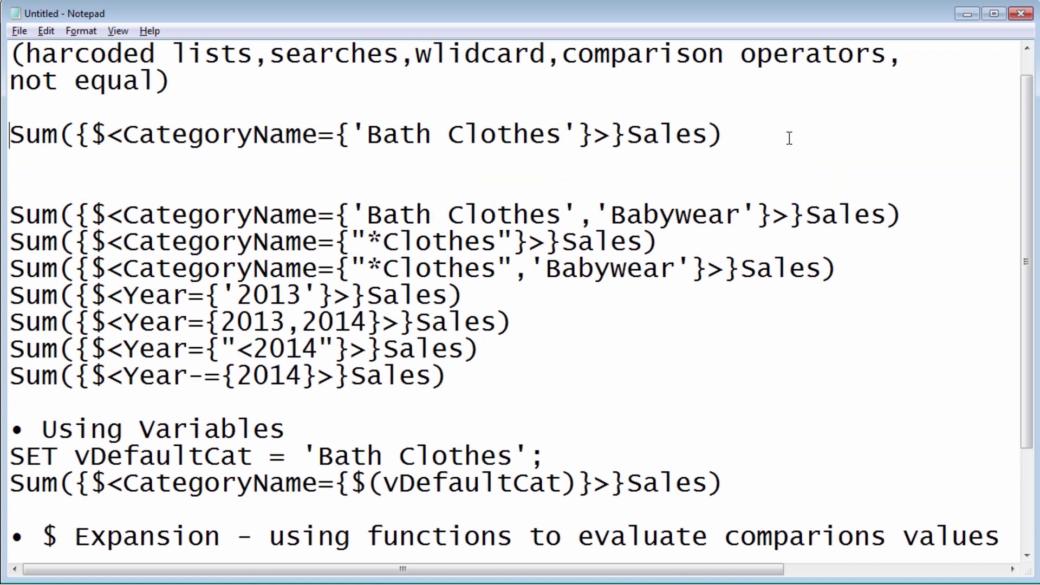
key(Right)
key(Right)
key(Right)
key(Right)
key(Right)
key(Right)
key(Right)
key(Right)
key(Right)
key(Right)
key(End)
key(Return)
key(Return)
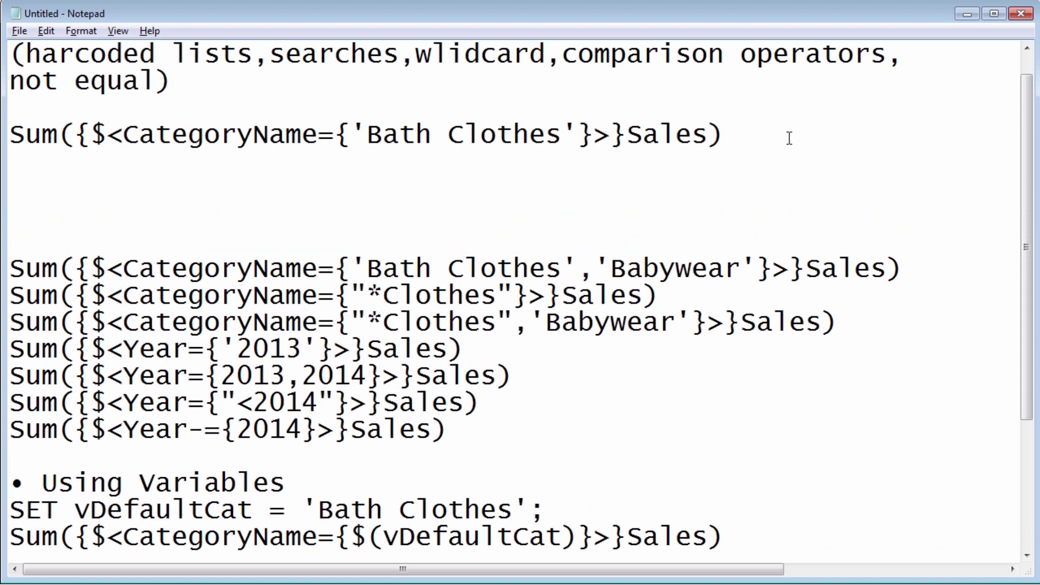
- Write the expression Sum({$<CategoryName={"*Clothes"}>}Sales) on the new line
text(Sum)
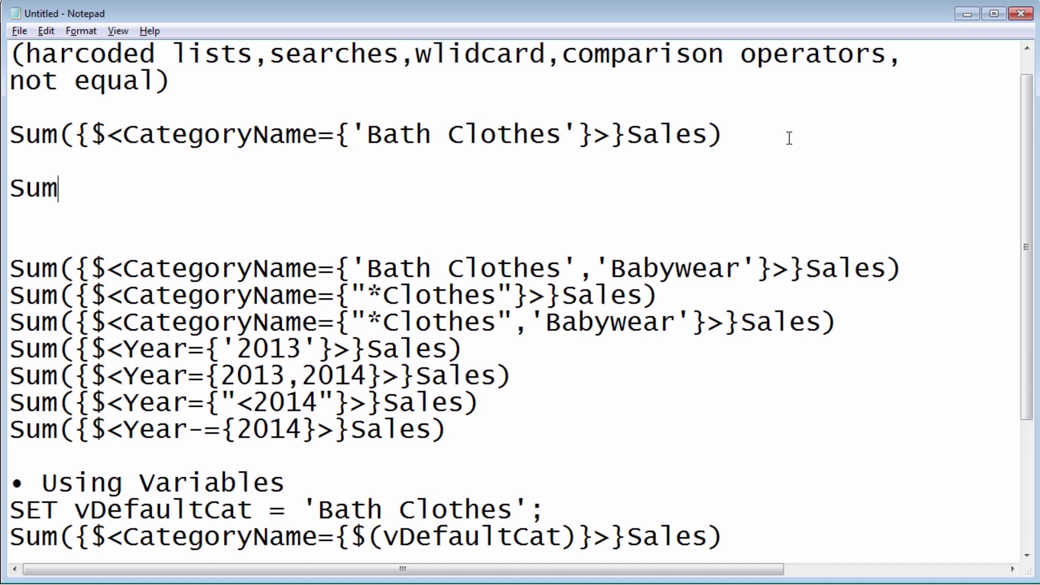
text((Sales))
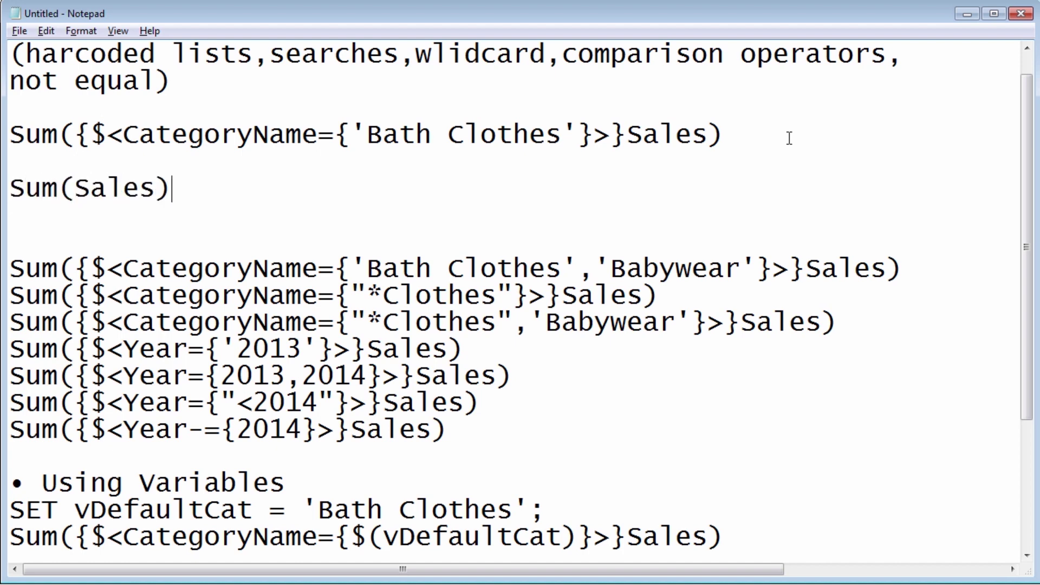
key(Left)
key(Left)
key(Left)
key(Left)
key(Left)
key(Left)
text({})
key(Left)
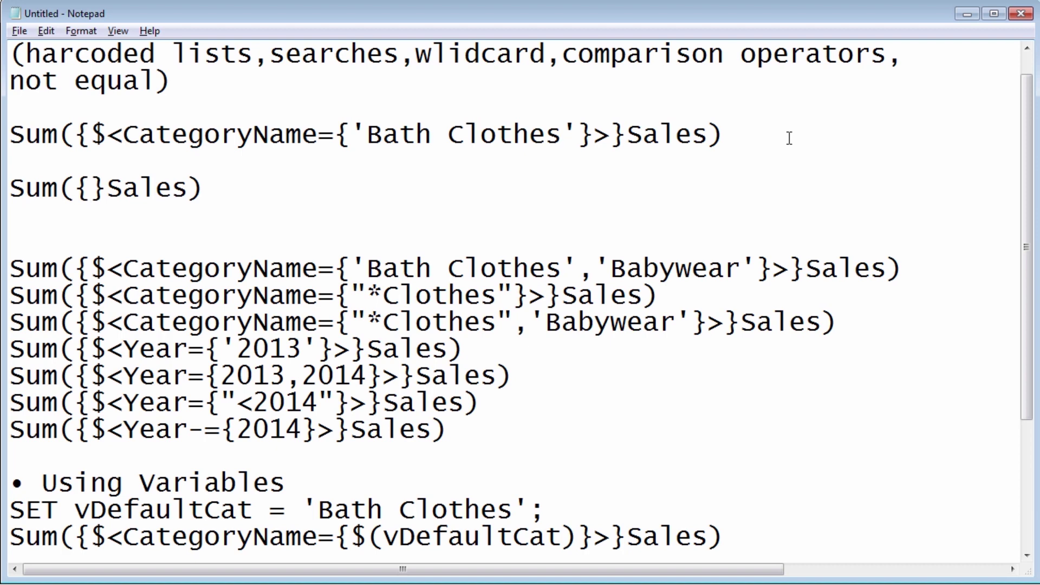
text($)
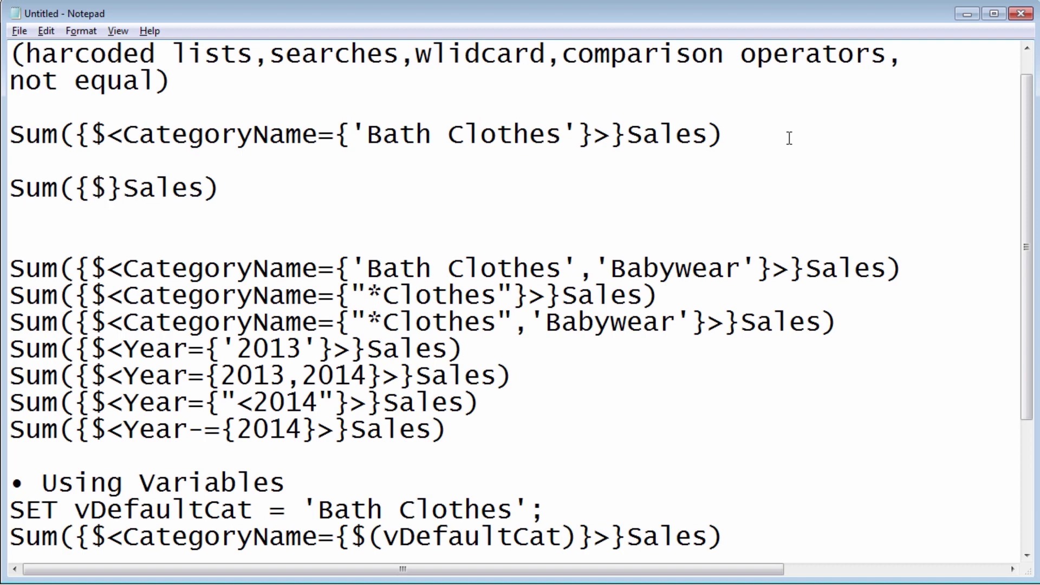
text(<>)
key(Left)
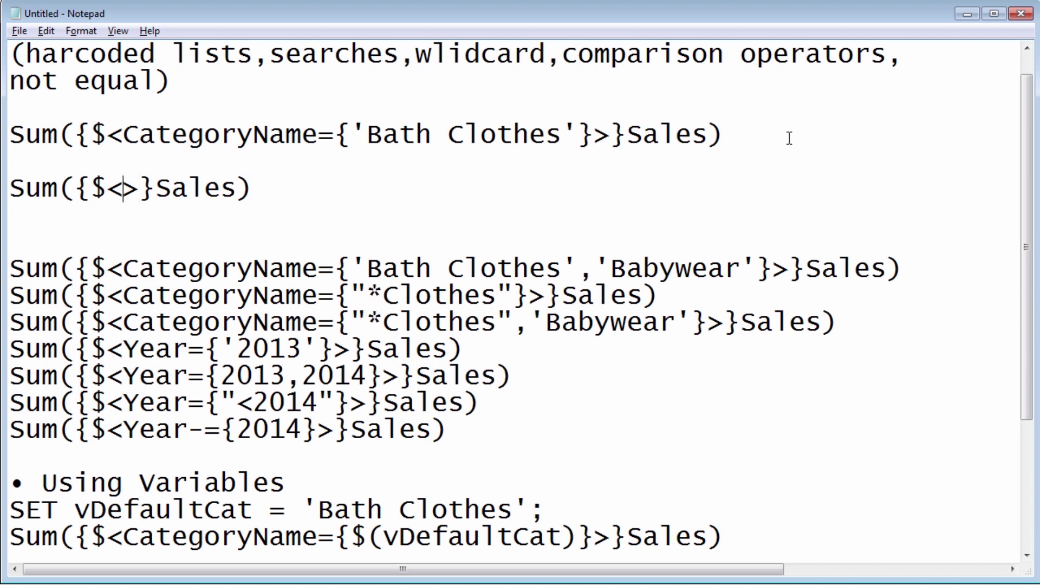
text(Catego)
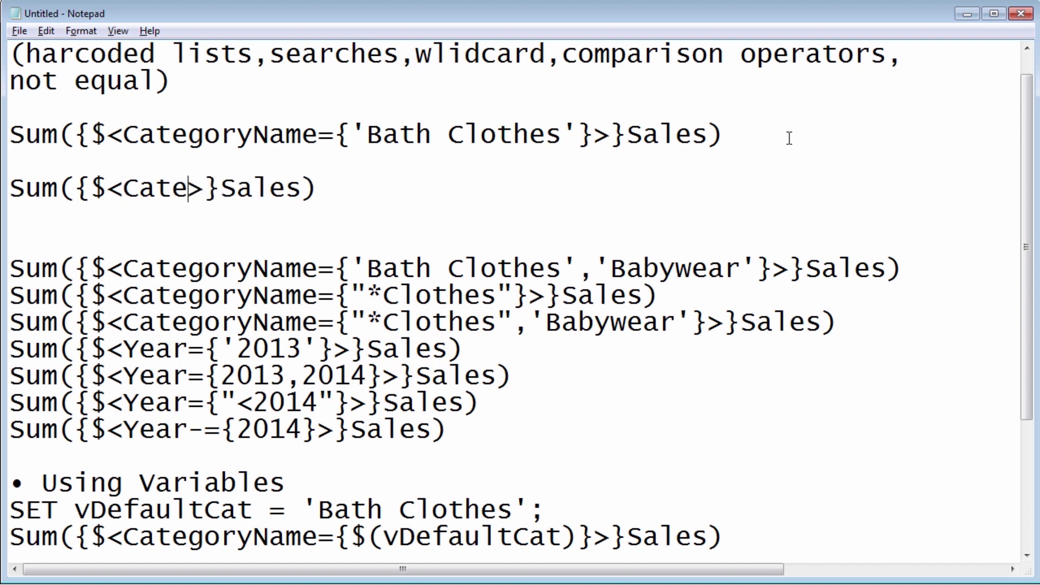
text(ryName)
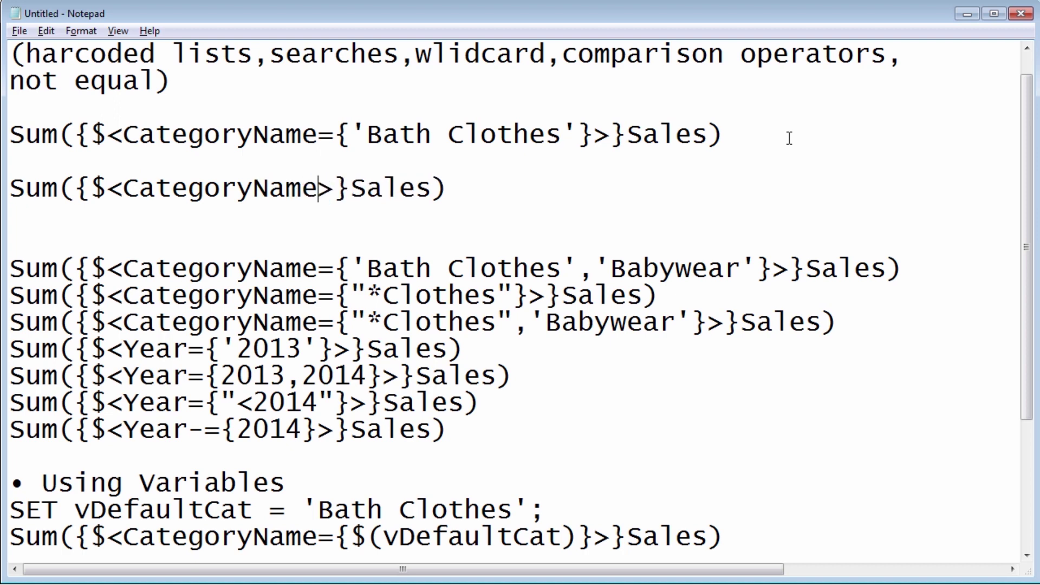
text(=)
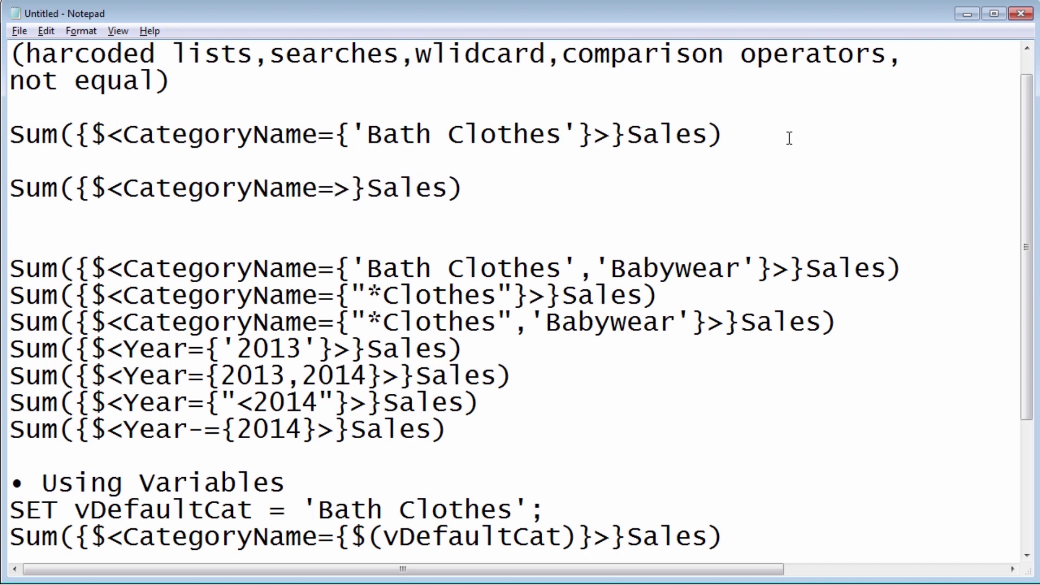
text({})
key(Left)
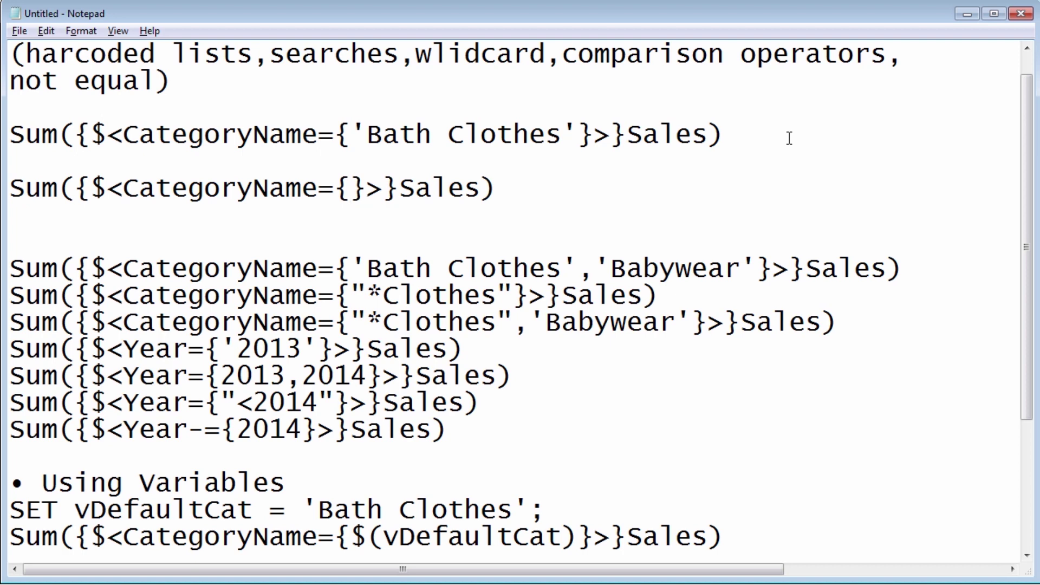
text('')
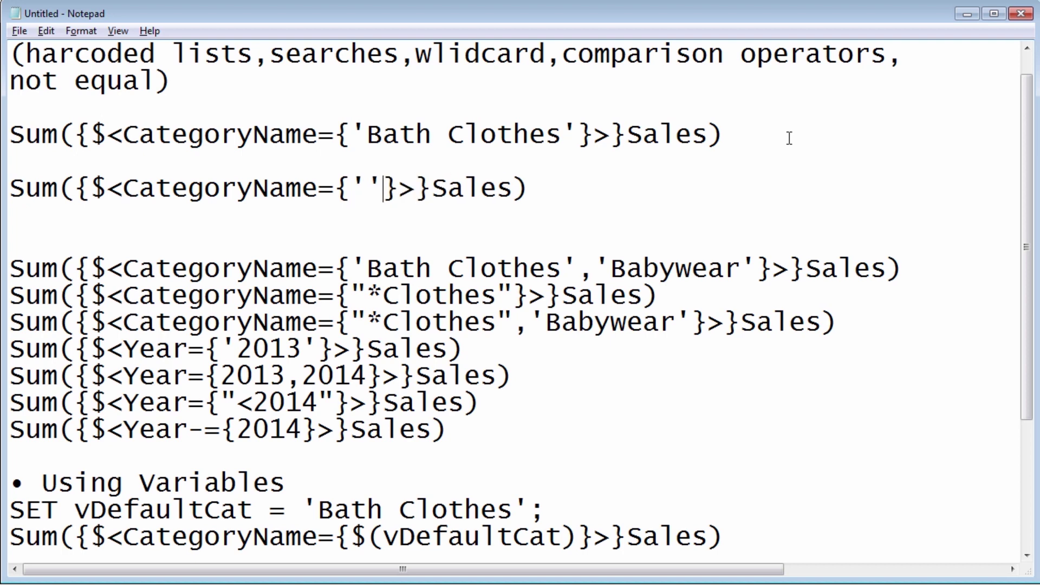
key(BackSpace)
key(BackSpace)
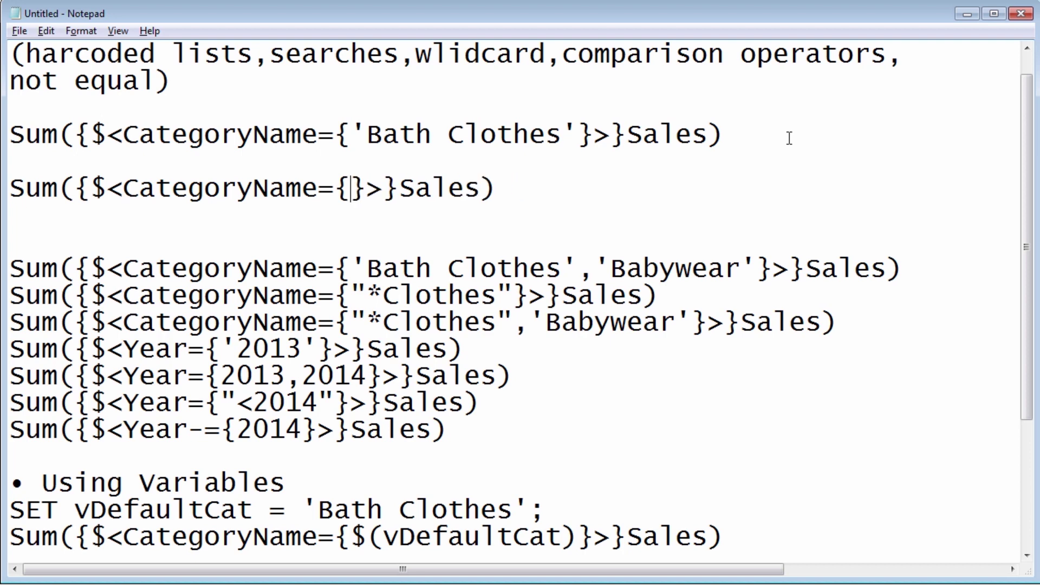
text("")
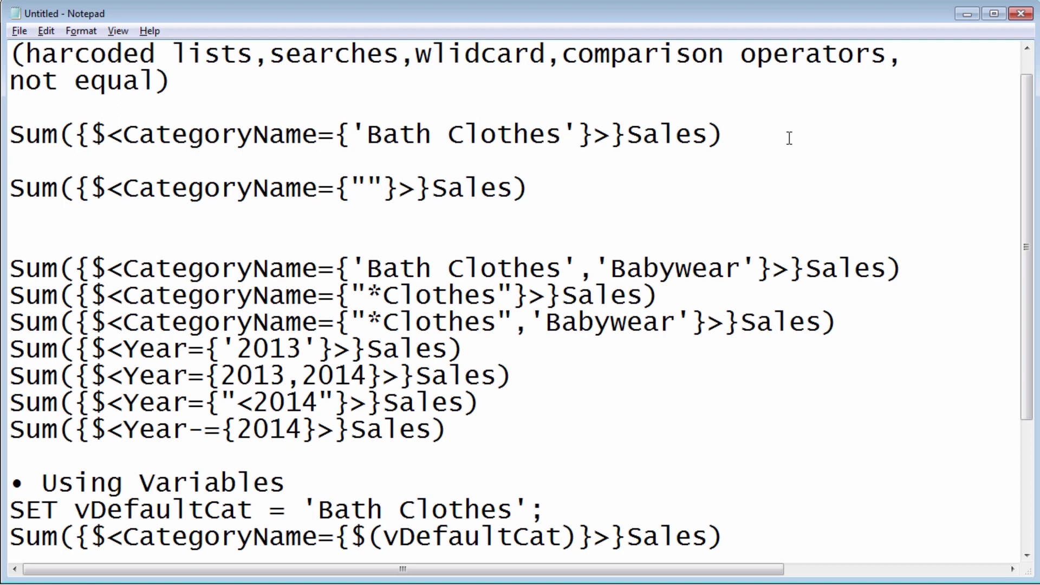
key(Left)
text(*Clothes)
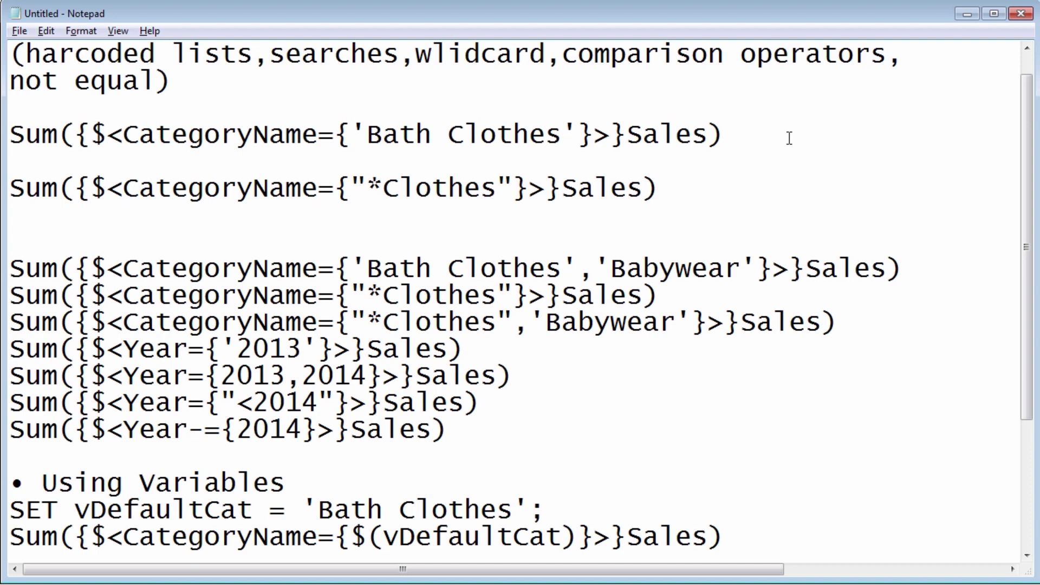
- Cut the *Clothes expression line and return to Qlik Sense
key(Home)
key(shift+End)
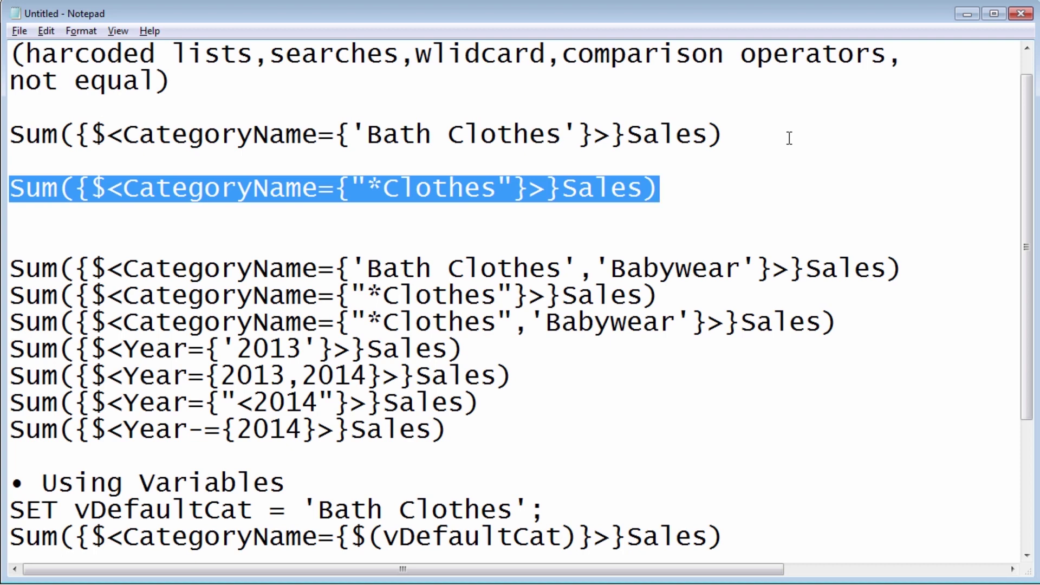
key(ctrl+x)
key(alt+Tab)
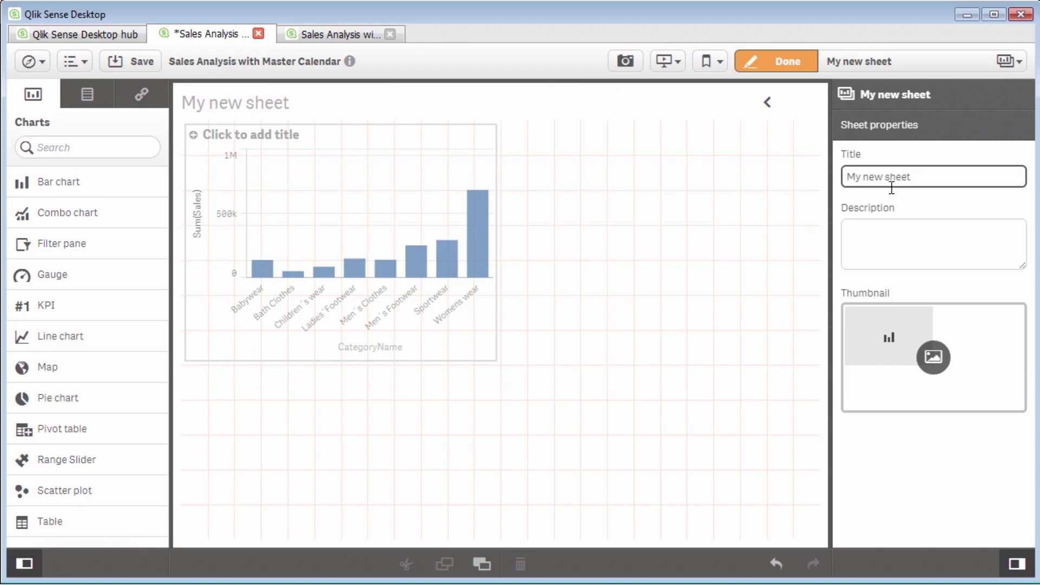
- Replace the bar chart's Sum(Sales) measure with the pasted *Clothes set-analysis expression
click(401, 246)
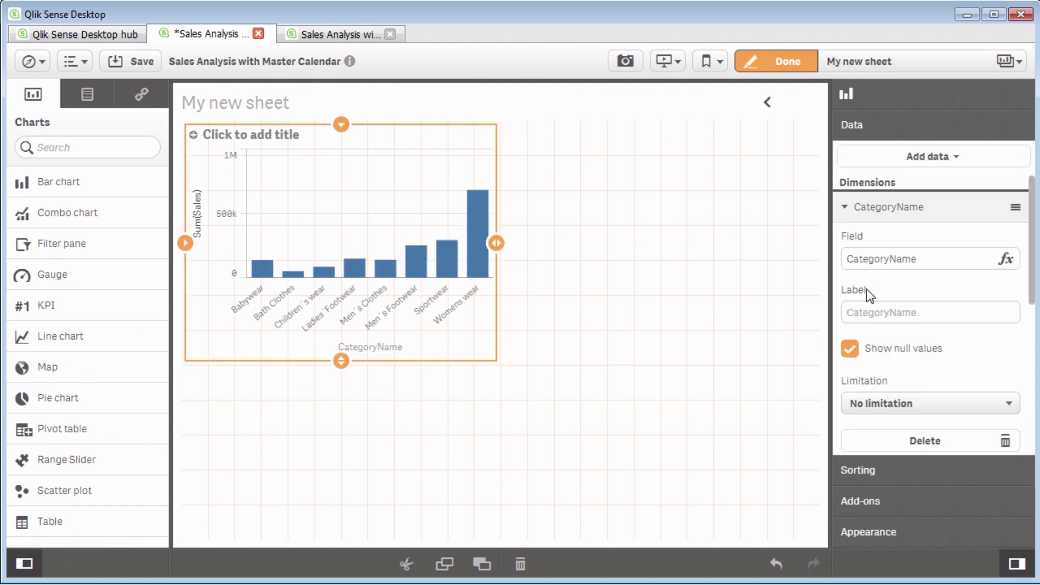
click(877, 208)
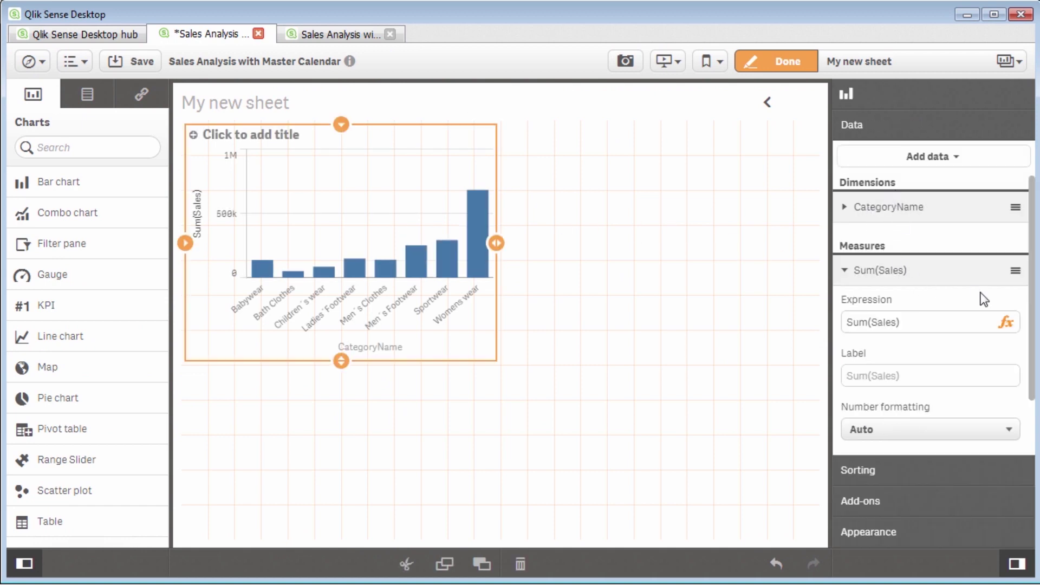
click(1006, 324)
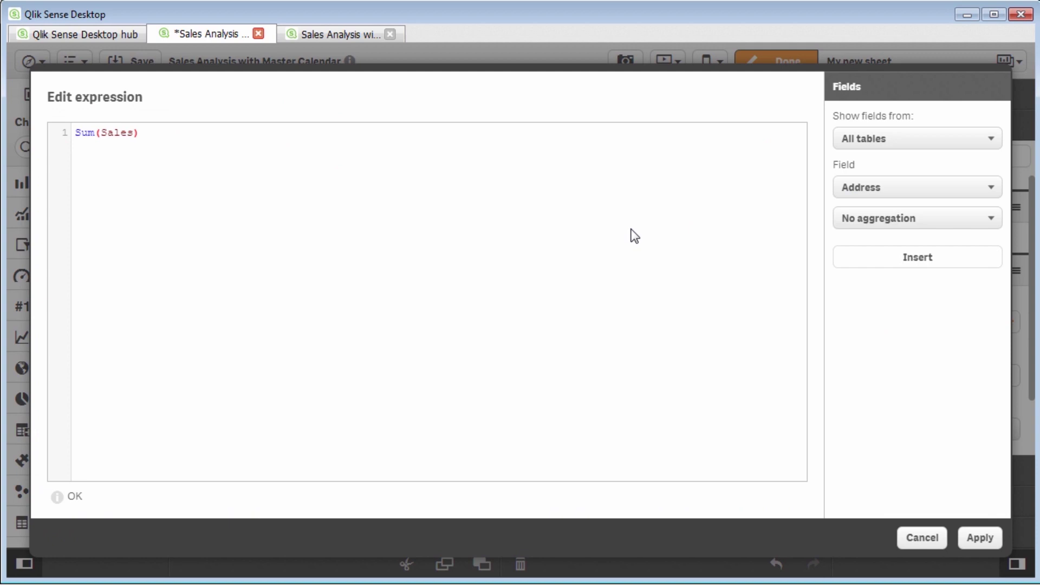
key(ctrl+a)
key(ctrl+v)
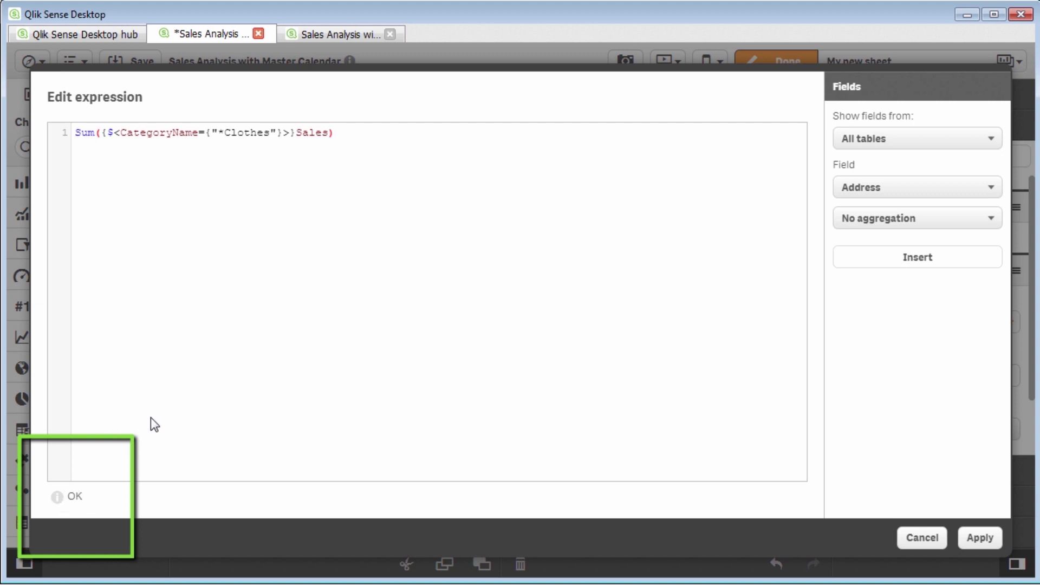
click(991, 544)
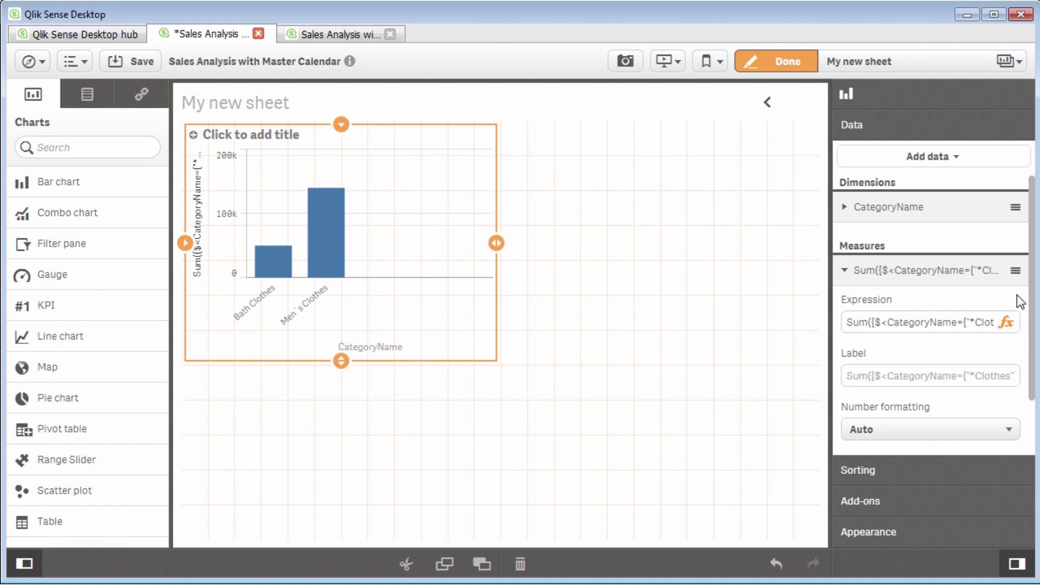
- Change CategoryName= to CategoryName-= in the measure so *Clothes categories are excluded
click(1007, 324)
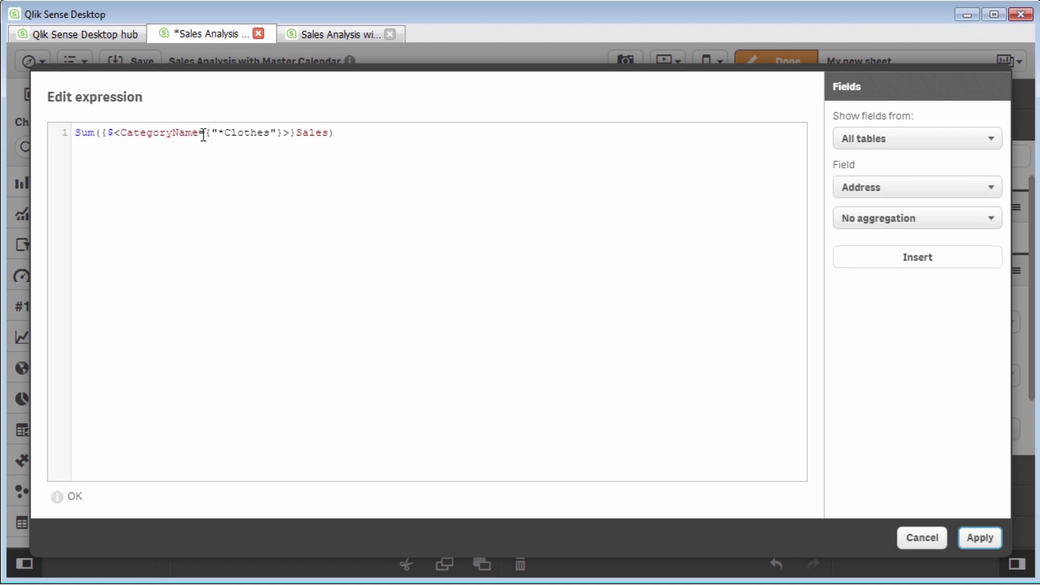
key(alt+Tab)
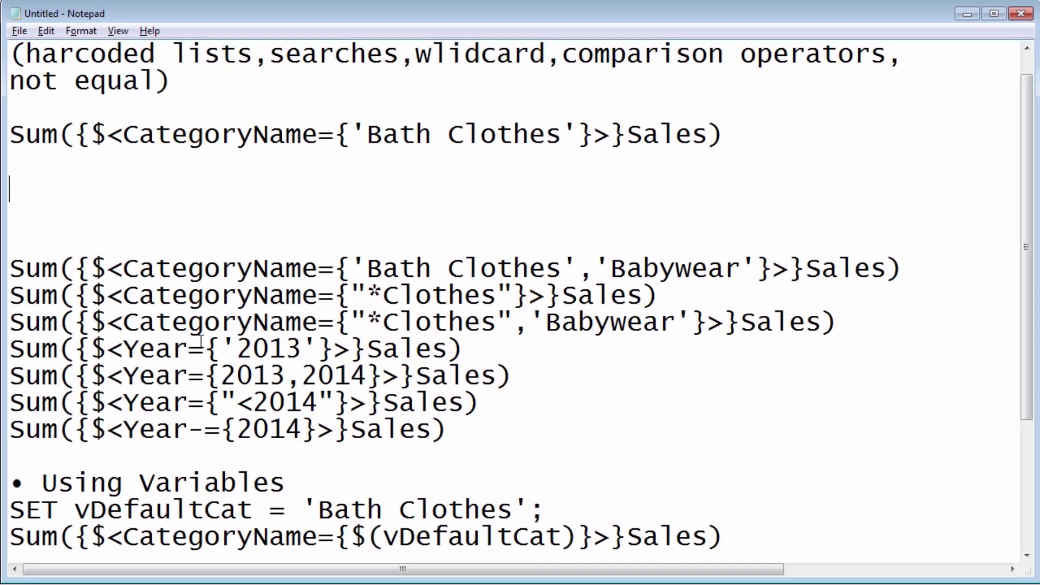
drag(194, 430, 215, 434)
key(alt+Tab)
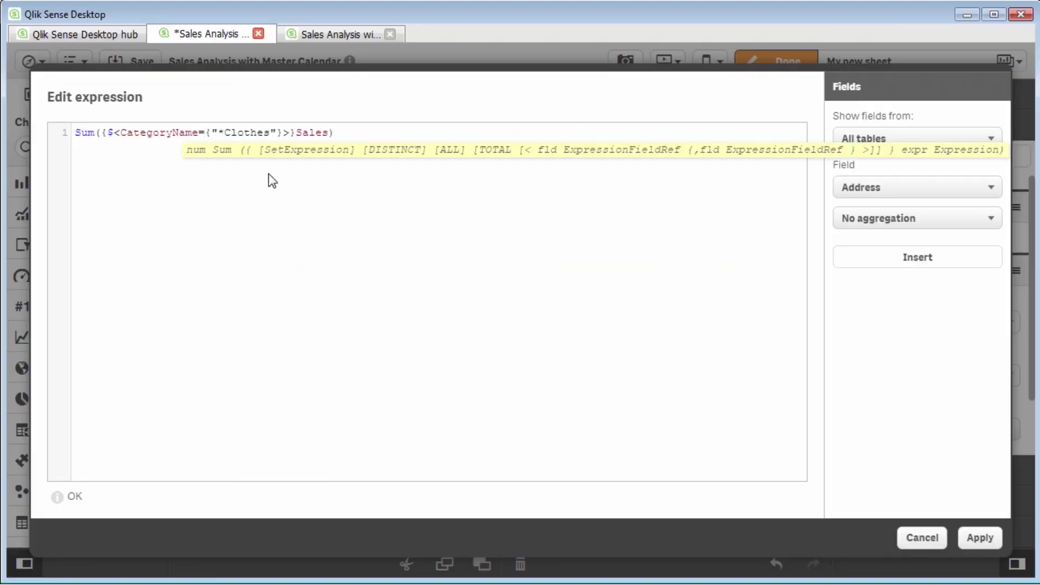
text(-)
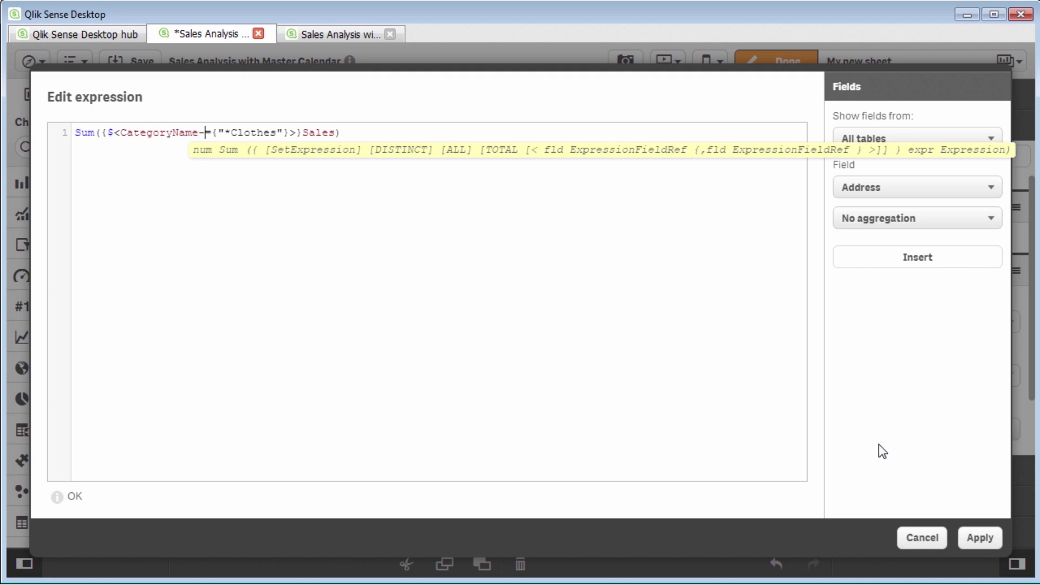
click(979, 537)
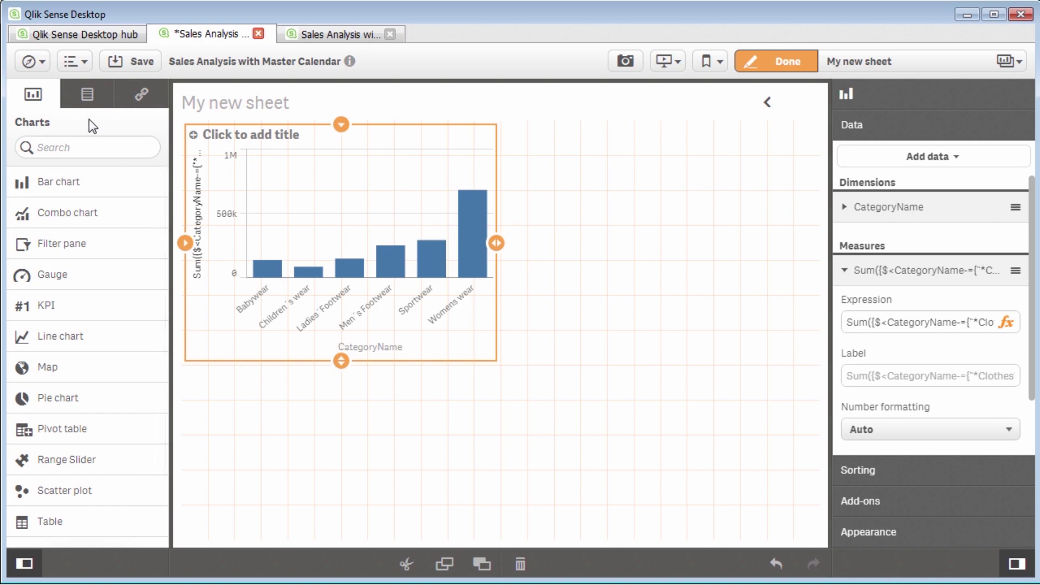
- Add the Country field to the bar chart as a second dimension
click(87, 94)
click(33, 94)
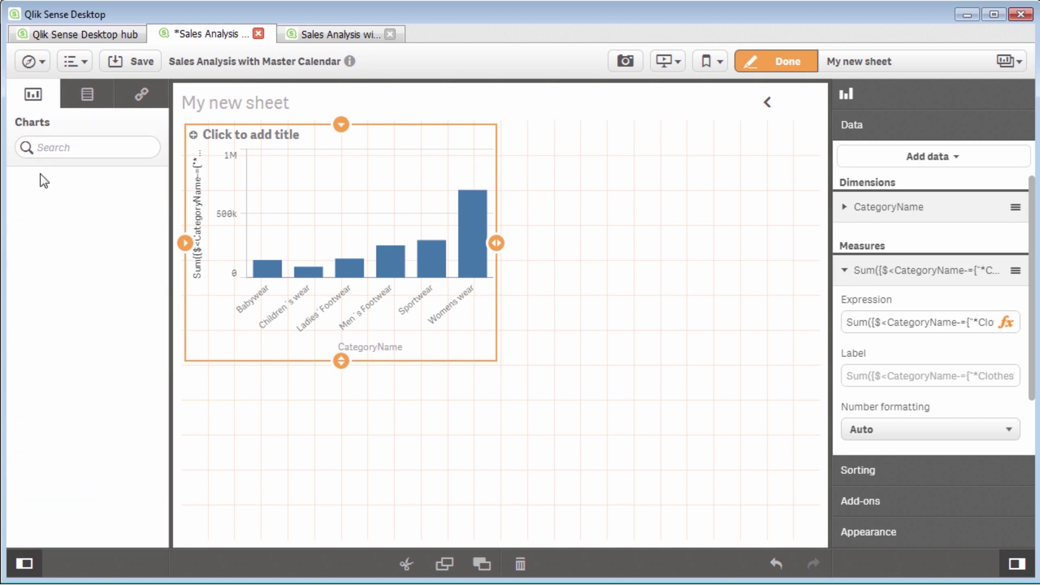
click(87, 94)
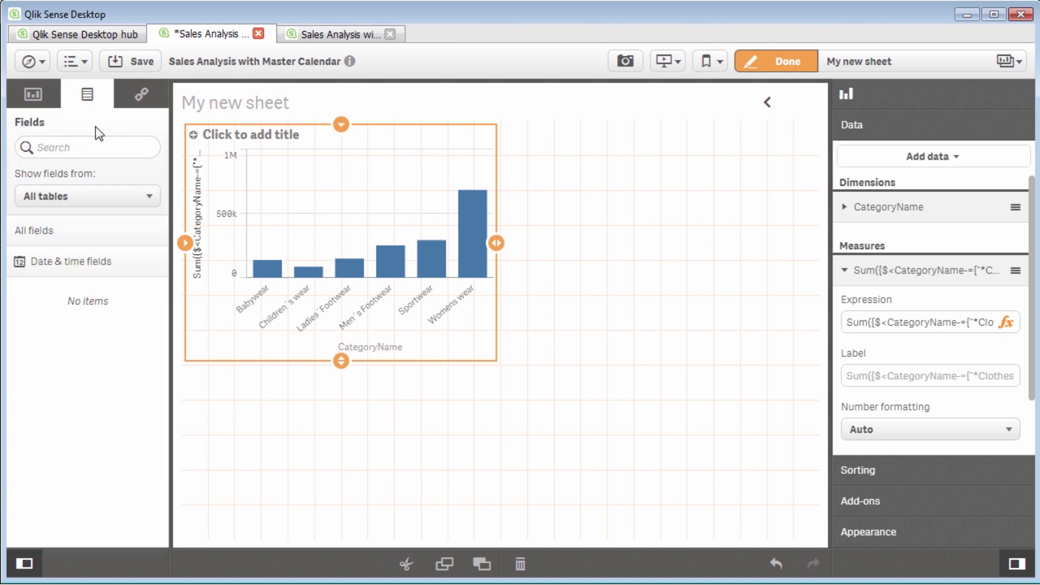
click(74, 230)
drag(96, 442, 359, 278)
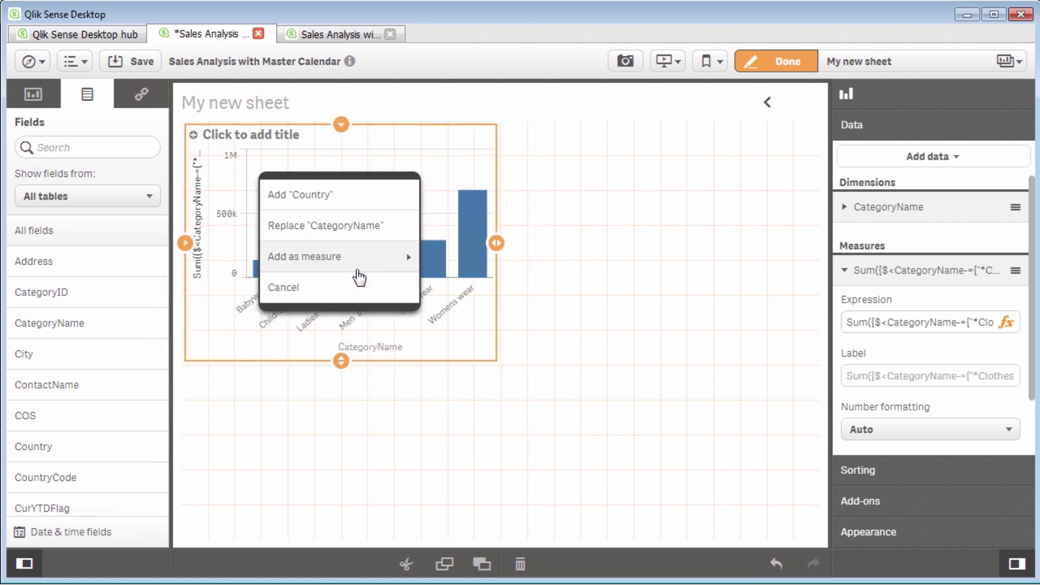
click(353, 210)
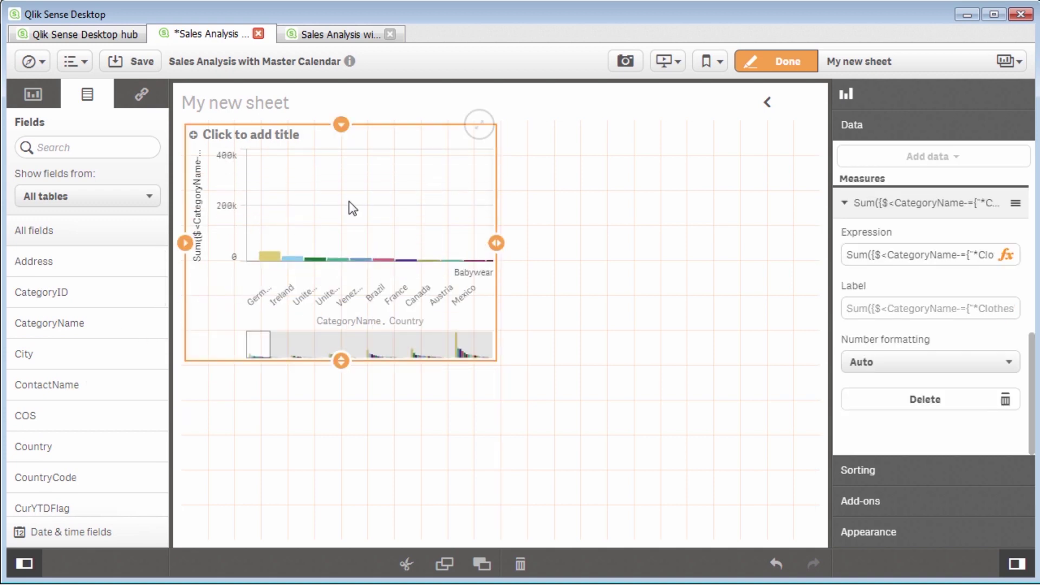
- Stack the bars and move the Country dimension above CategoryName
click(869, 532)
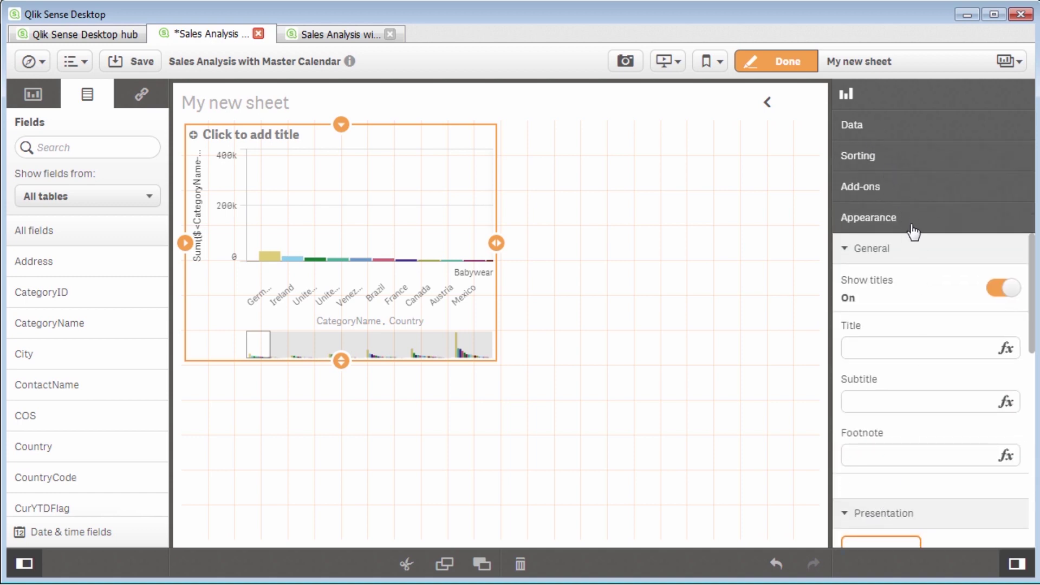
click(878, 251)
click(970, 357)
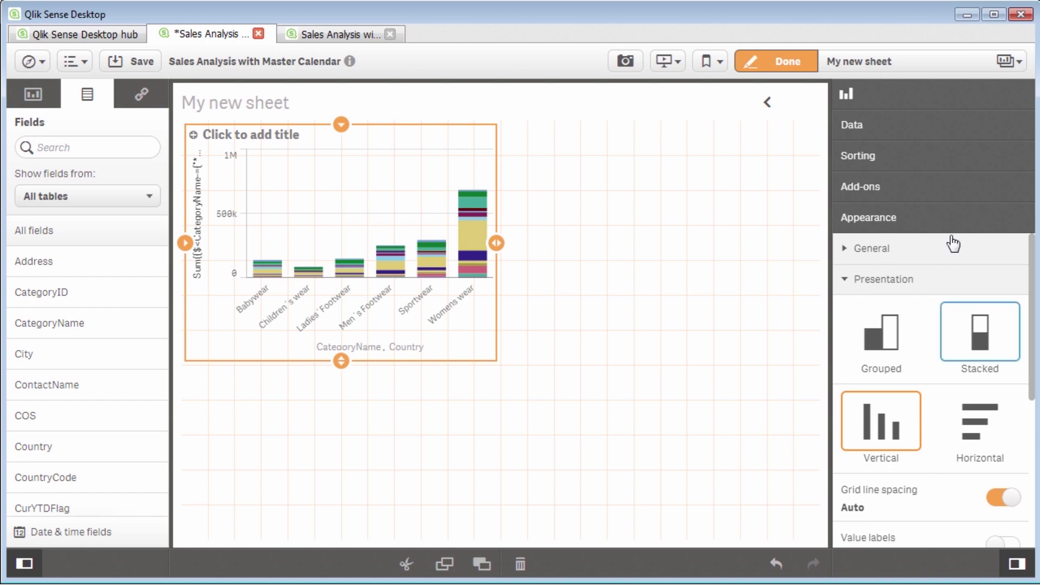
click(866, 133)
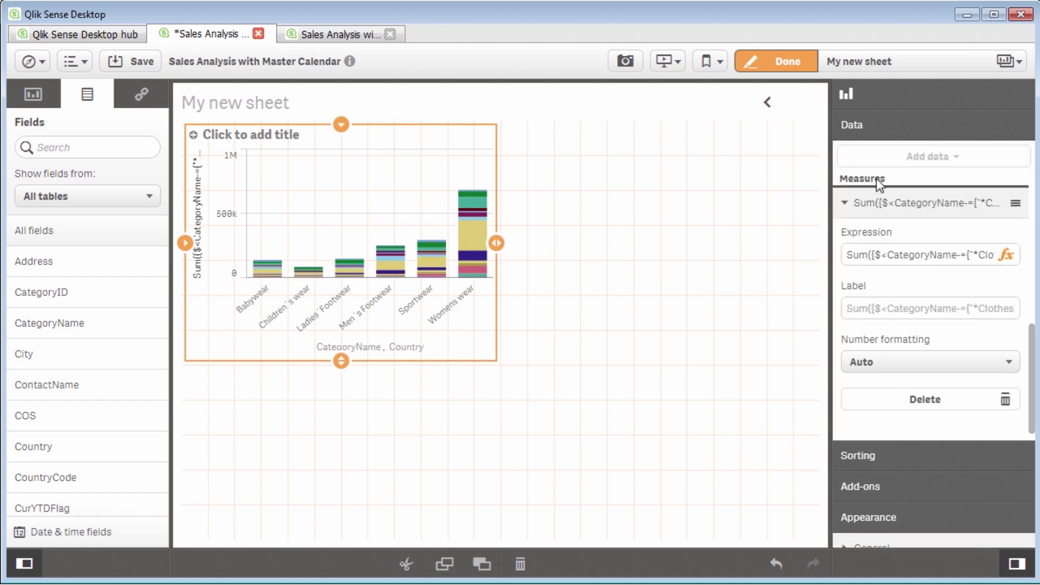
click(859, 211)
scroll(860, 229, up, 3)
click(869, 238)
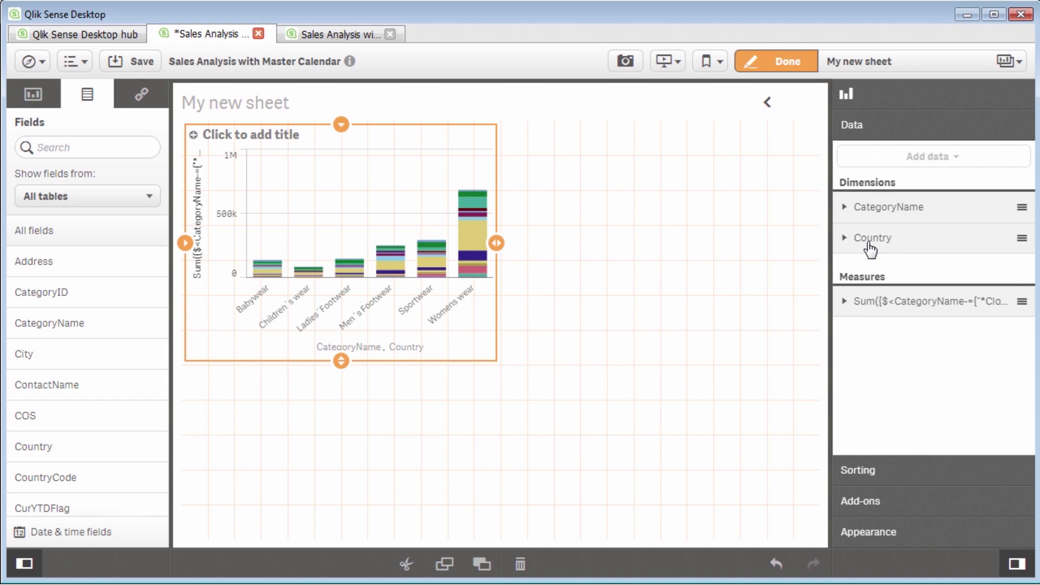
drag(869, 239, 873, 215)
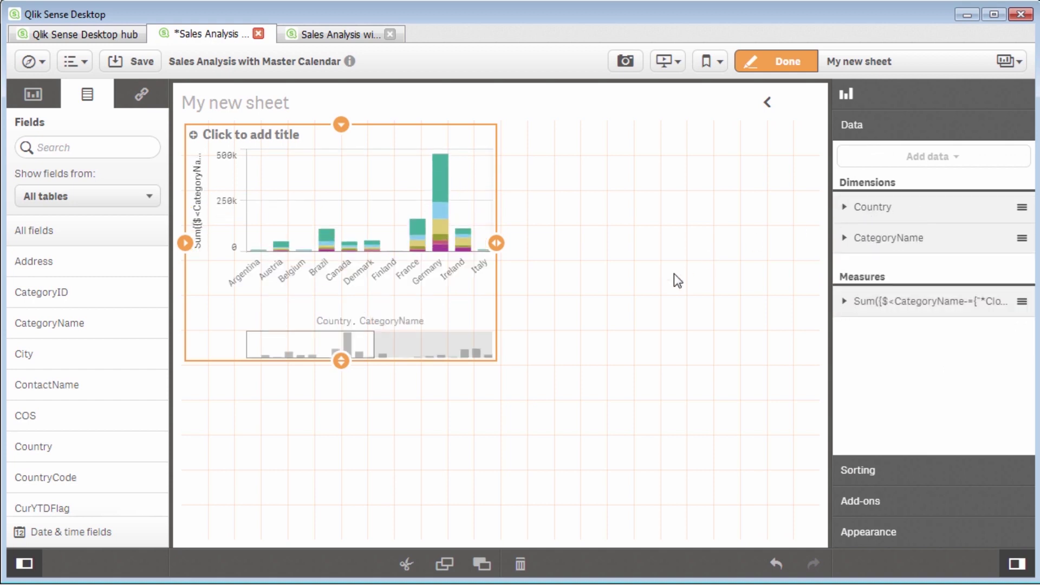
- Copy the Sum({$<CategoryName={'Bath Clothes'}>}Sales) line from Notepad and return to Qlik Sense
key(alt+Tab)
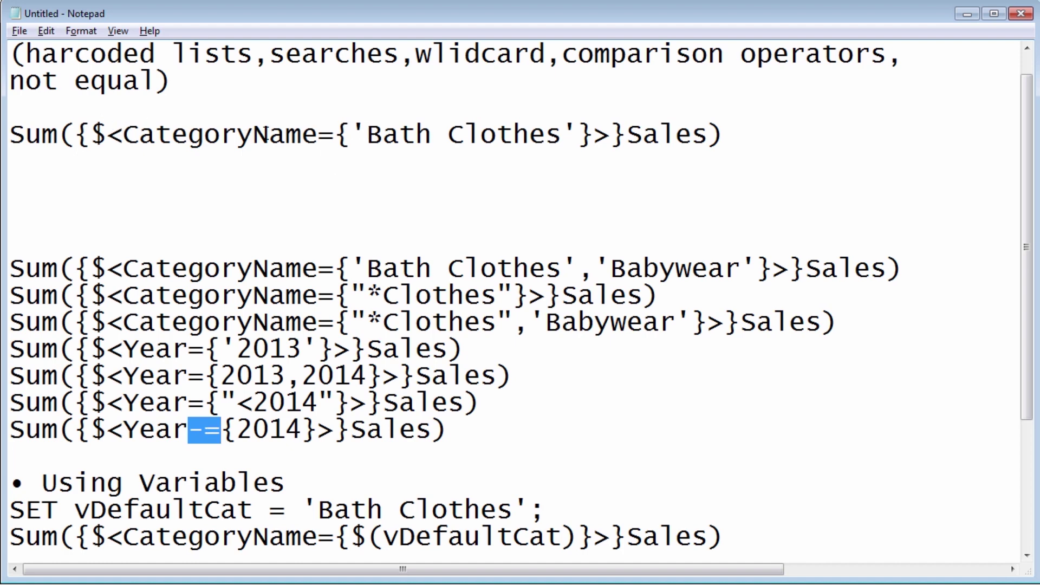
click(357, 130)
key(shift+End)
key(ctrl+c)
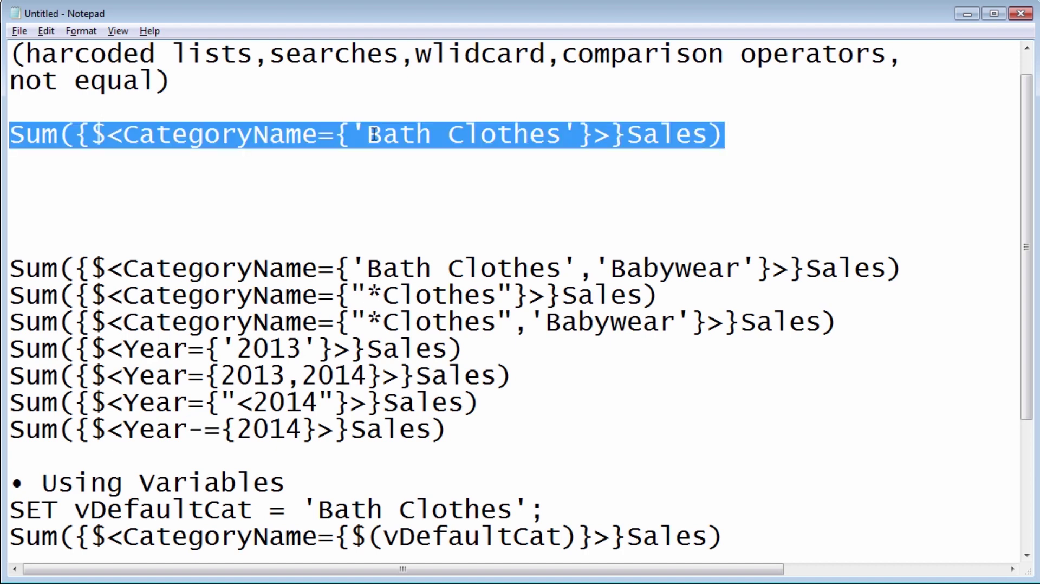
key(alt+Tab)
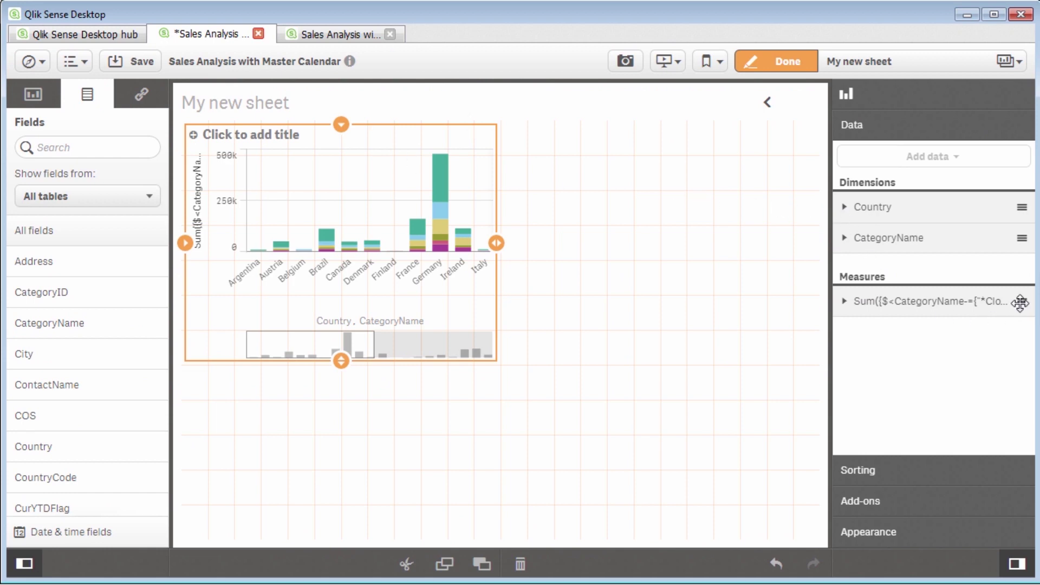
- Replace the chart's measure expression with the pasted Bath Clothes expression
click(855, 302)
click(1008, 352)
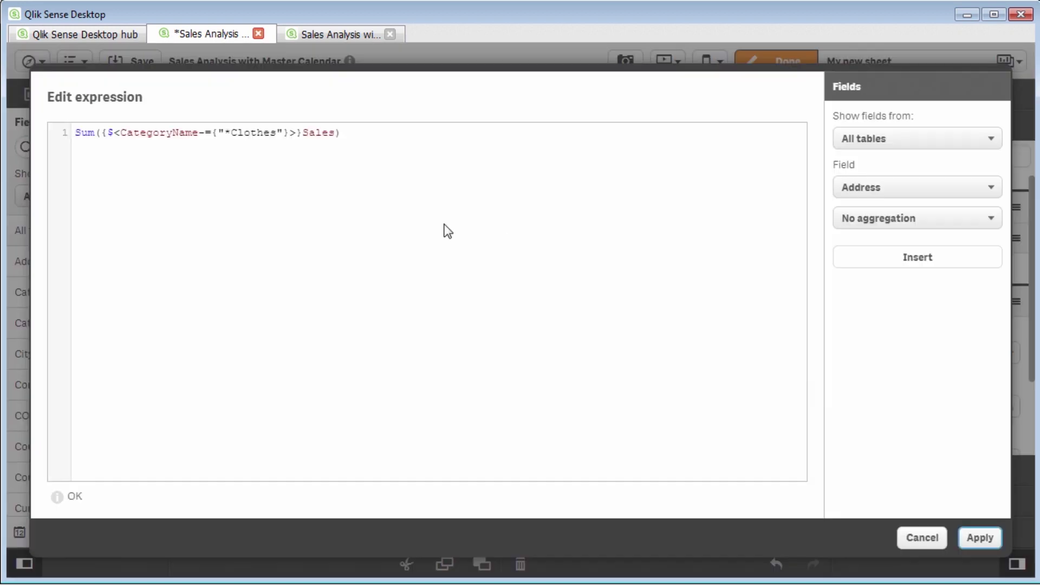
click(466, 223)
key(ctrl+a)
key(Delete)
key(ctrl+v)
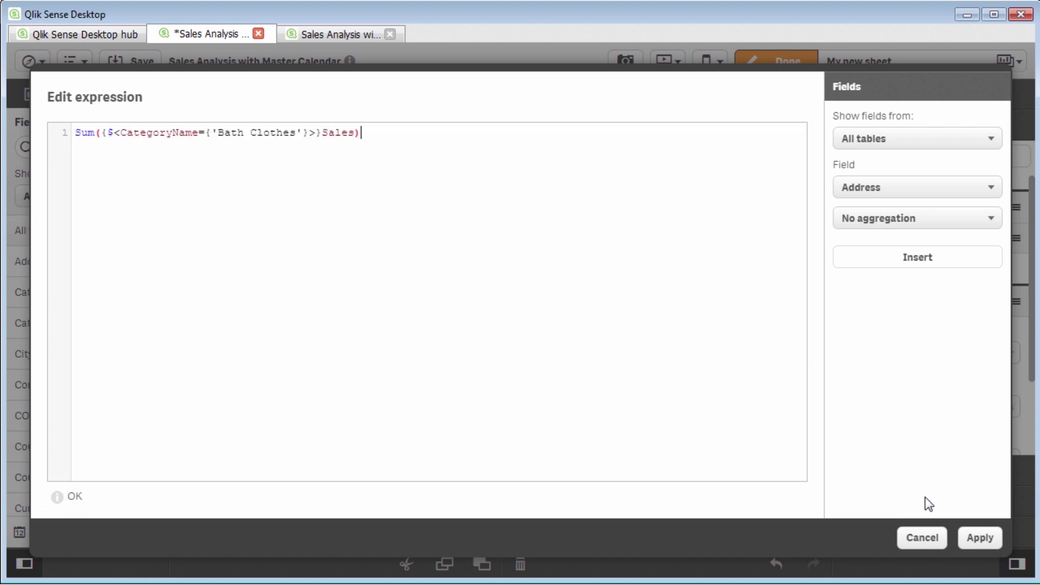
click(979, 538)
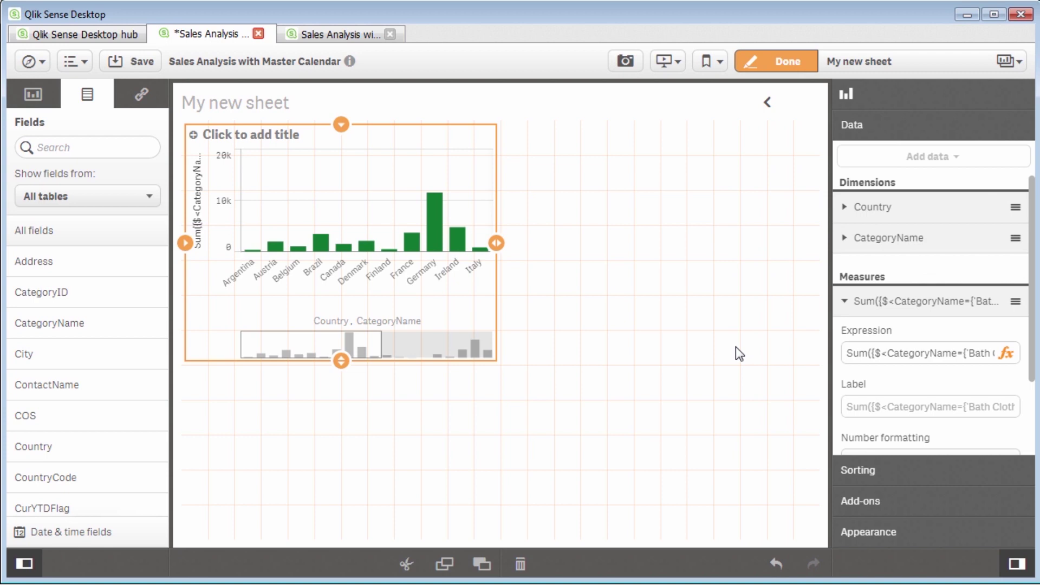
- Turn on the chart legend, position it on the right, and widen the chart
click(901, 542)
scroll(888, 485, down, 5)
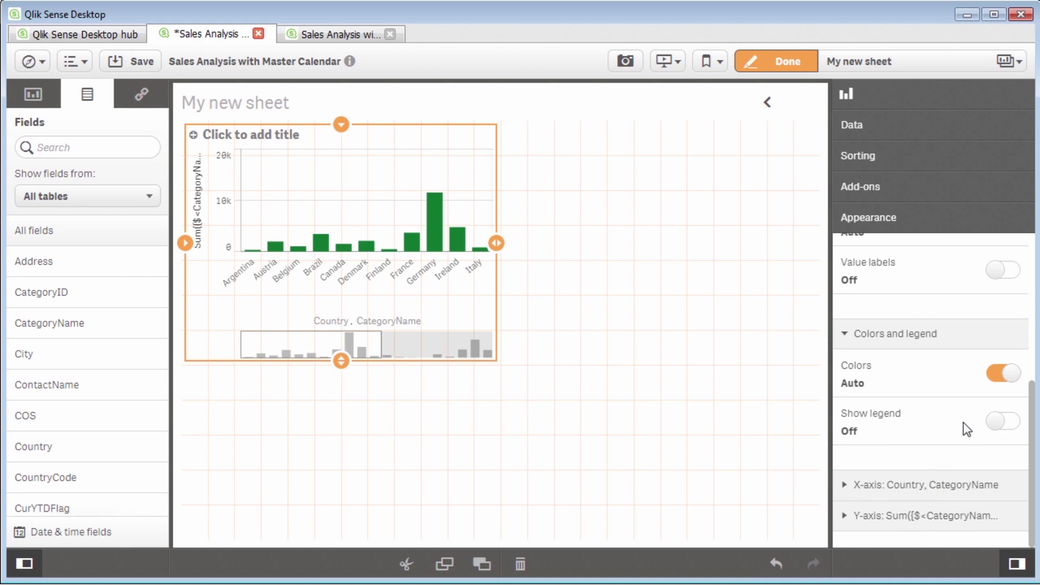
click(1003, 422)
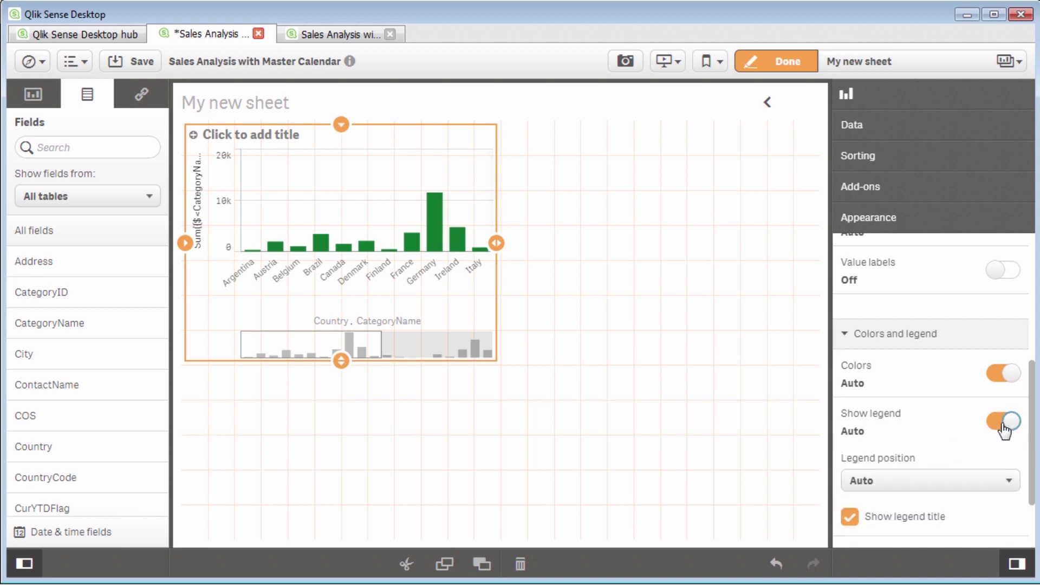
click(944, 481)
click(908, 513)
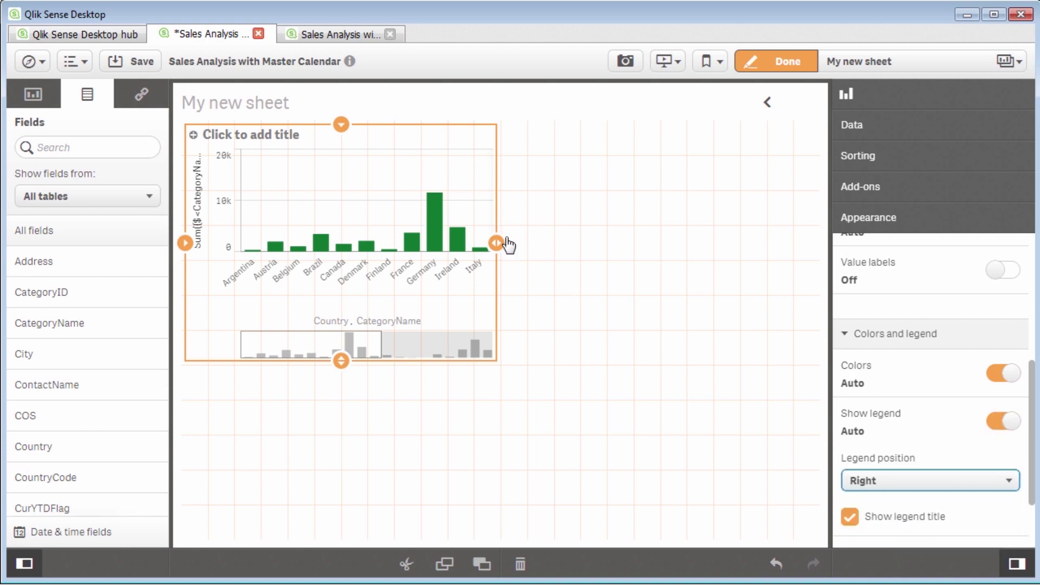
drag(505, 244, 606, 258)
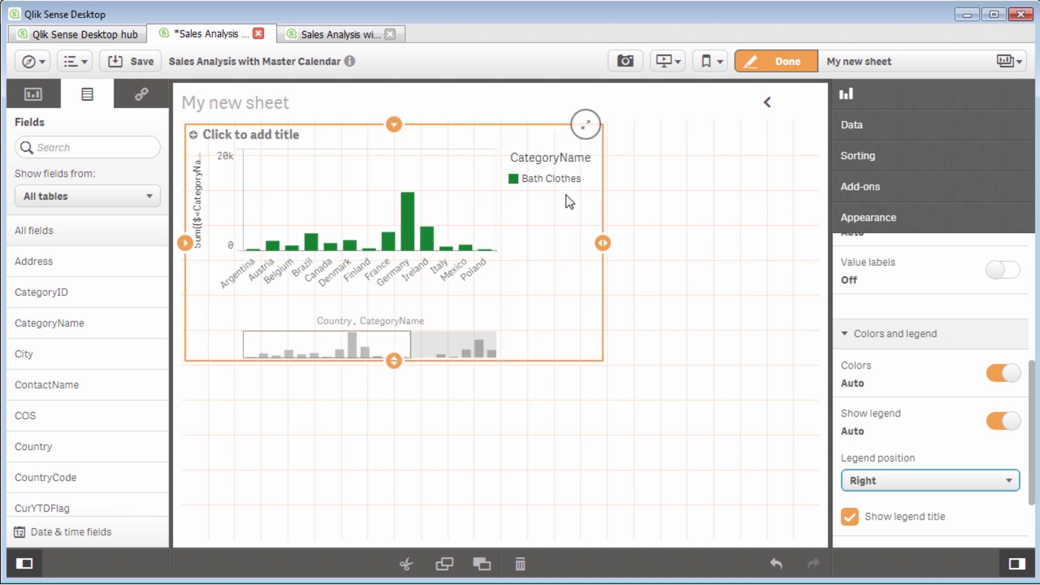
click(679, 231)
- Recheck the measure's expression without changing it, then switch to the Notepad notes
click(577, 220)
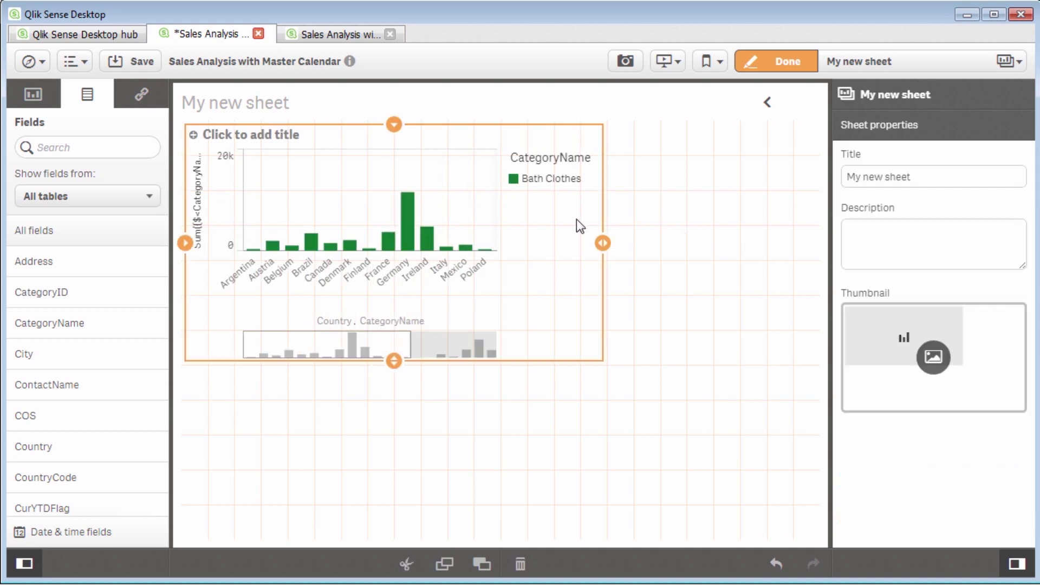
click(869, 131)
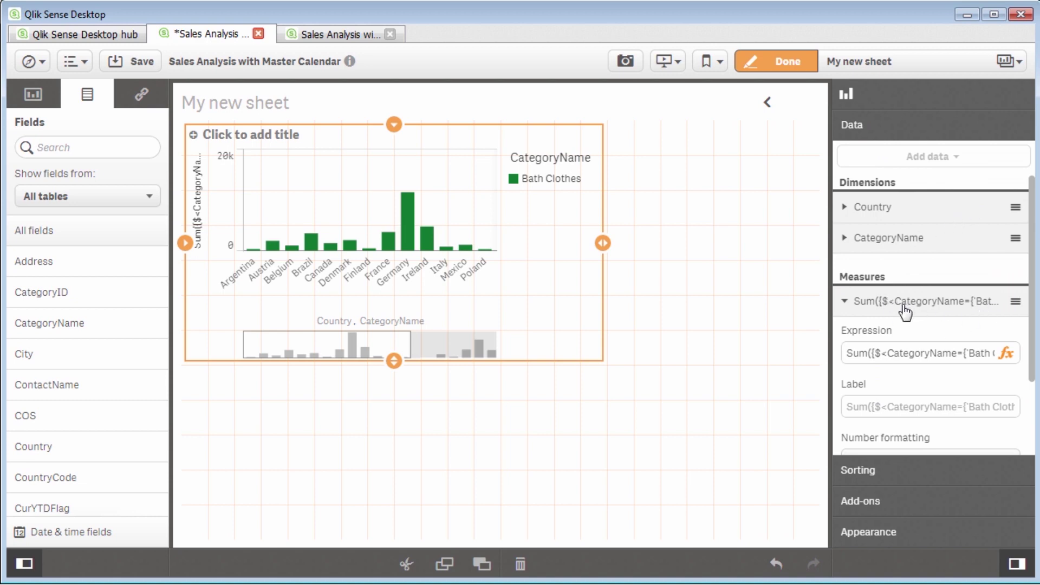
click(1006, 353)
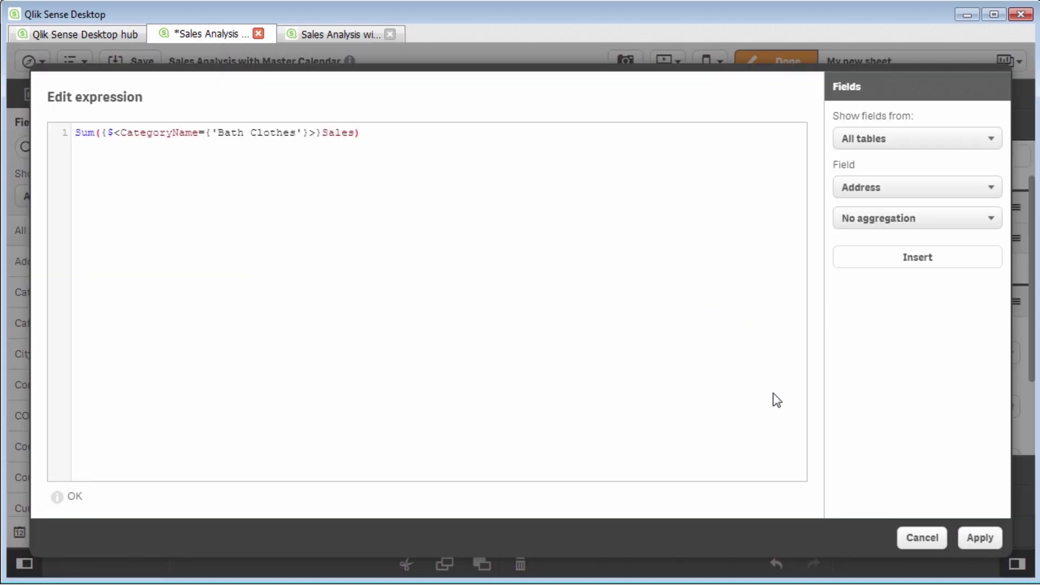
click(922, 538)
key(alt+Tab)
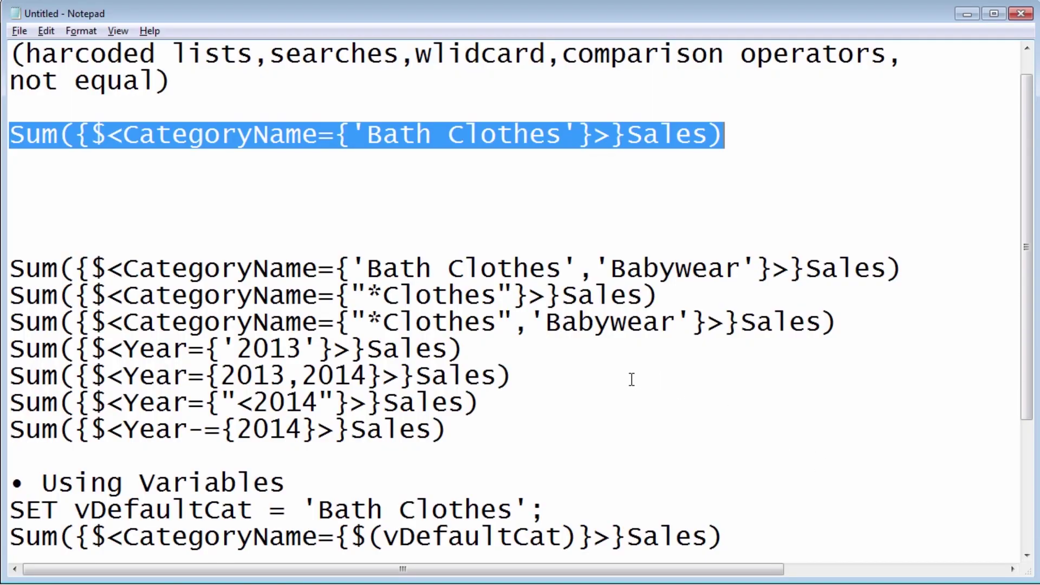
- Select and copy the Sum({$<Year={'2013'}>}Sales) line in Notepad, then return to Qlik Sense
click(564, 350)
key(Home)
key(shift+End)
key(ctrl+c)
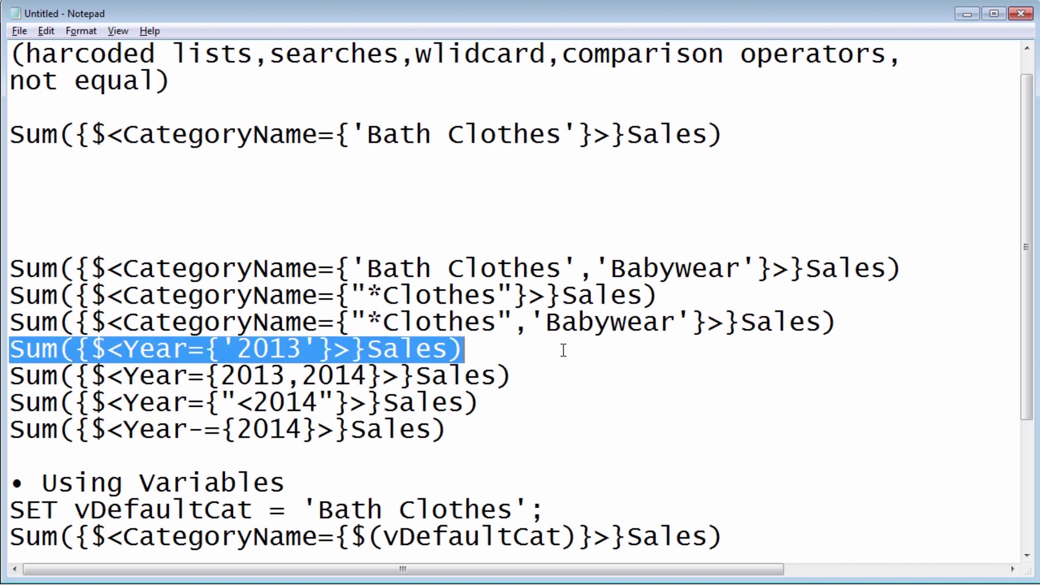
key(alt+Tab)
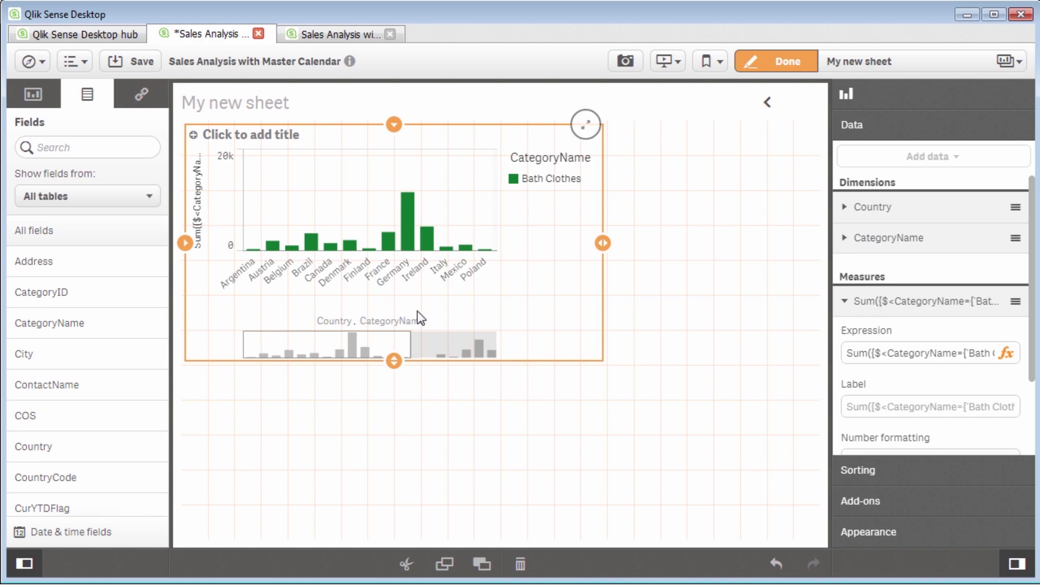
- Narrow the Bath Clothes chart and paste a duplicate copy of it
drag(603, 243, 584, 277)
click(584, 278)
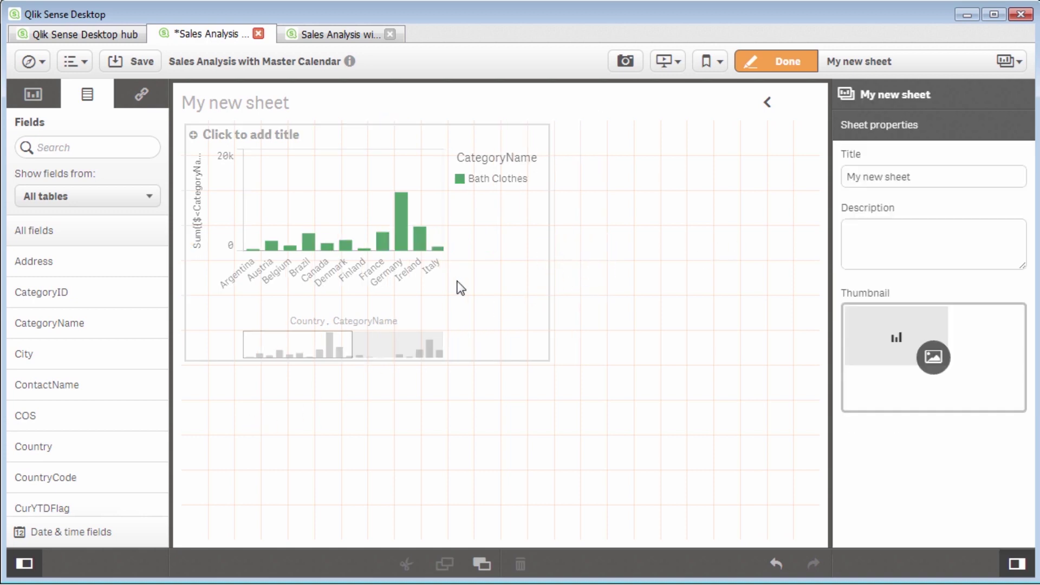
click(456, 284)
click(648, 309)
key(ctrl+v)
- Resize both Bath Clothes charts so they sit side by side at the top
drag(682, 544, 685, 396)
click(548, 267)
drag(550, 265, 496, 257)
click(559, 261)
drag(558, 260, 503, 260)
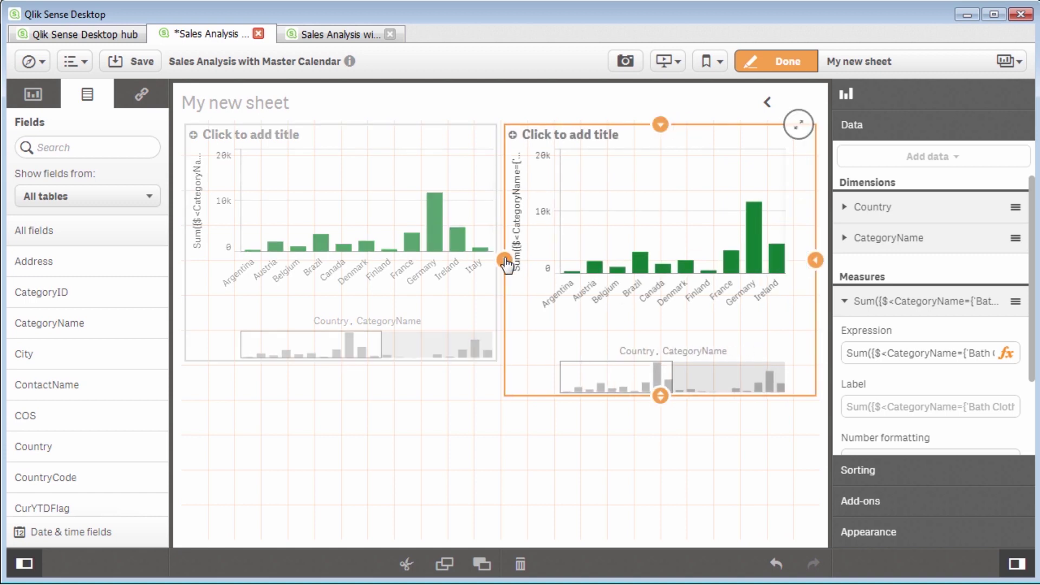
scroll(103, 238, down, 10)
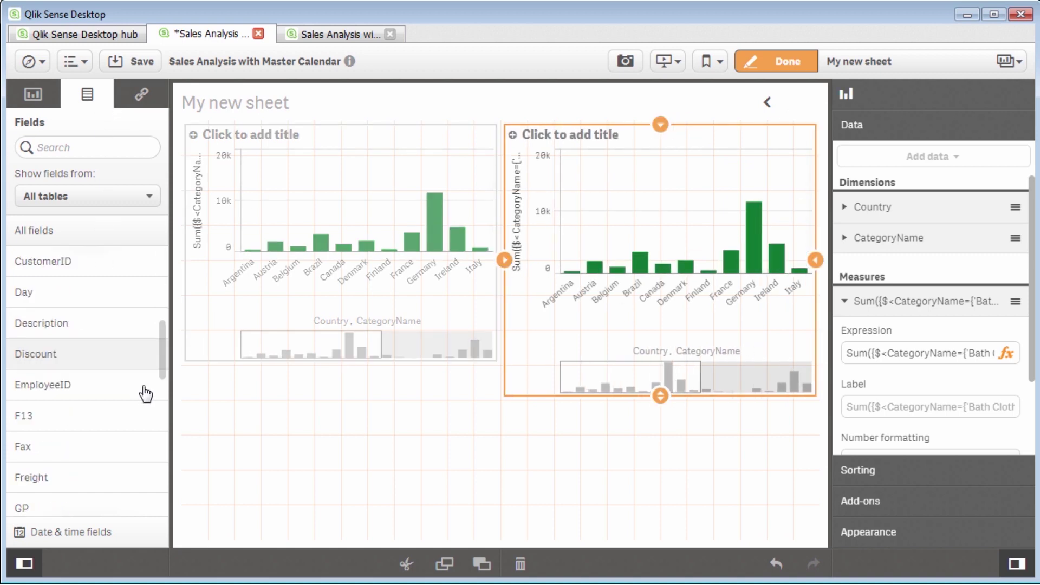
drag(86, 501, 688, 275)
- Replace the right chart's CategoryName dimension with Year and make the chart taller
click(684, 253)
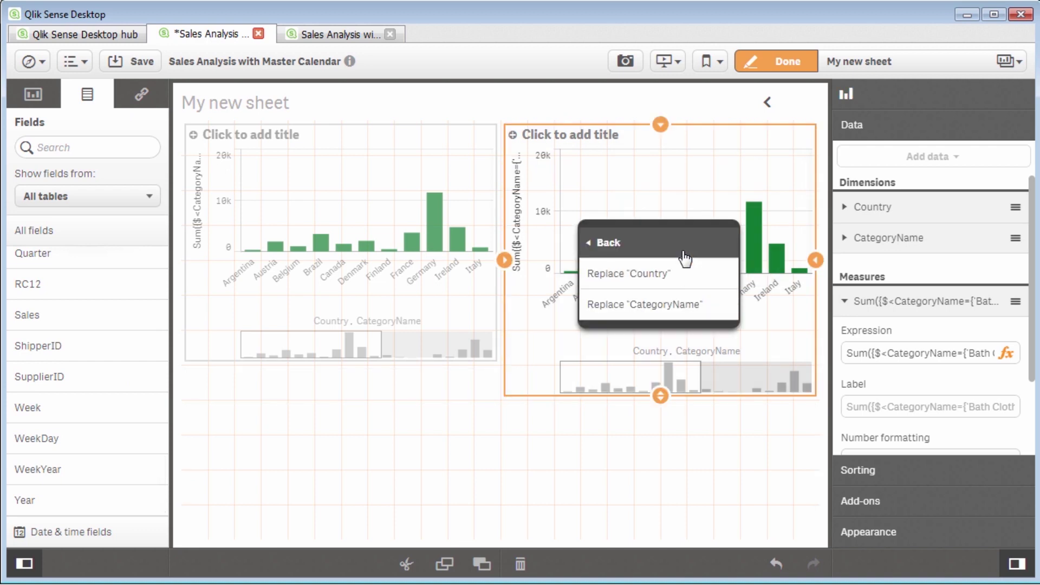
click(692, 305)
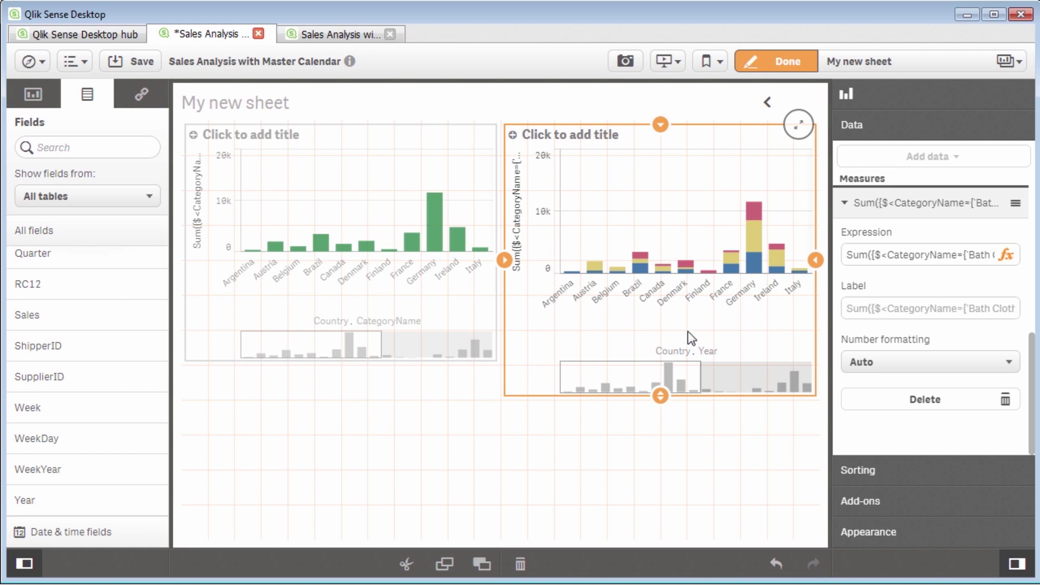
mouse_move(661, 396)
mouse_down()
mouse_move(661, 468)
mouse_move(663, 398)
mouse_up()
- Narrow the left chart and stretch the right chart leftward and taller
click(495, 256)
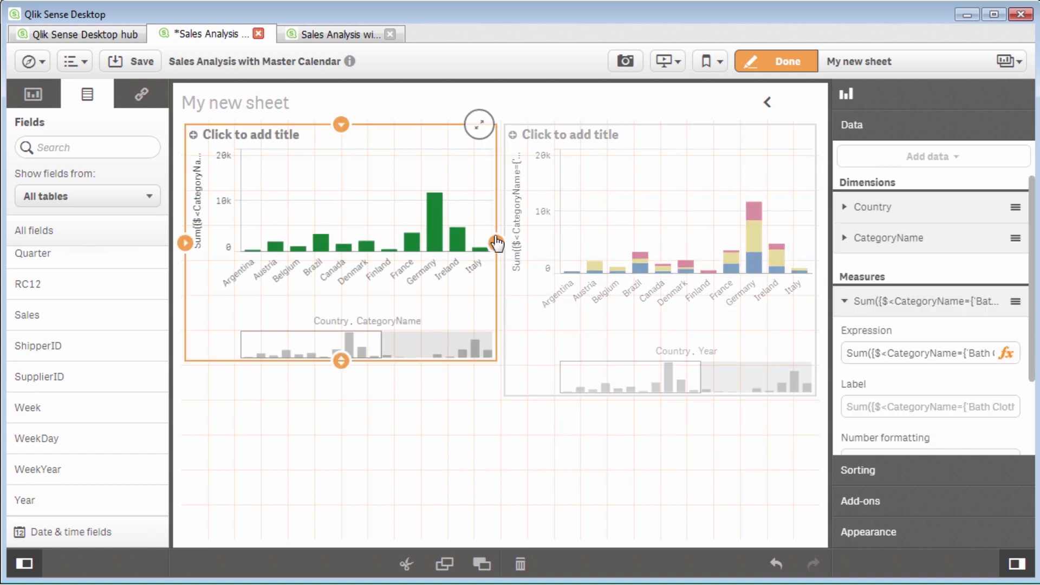
drag(495, 241, 443, 242)
click(513, 255)
drag(513, 257, 459, 259)
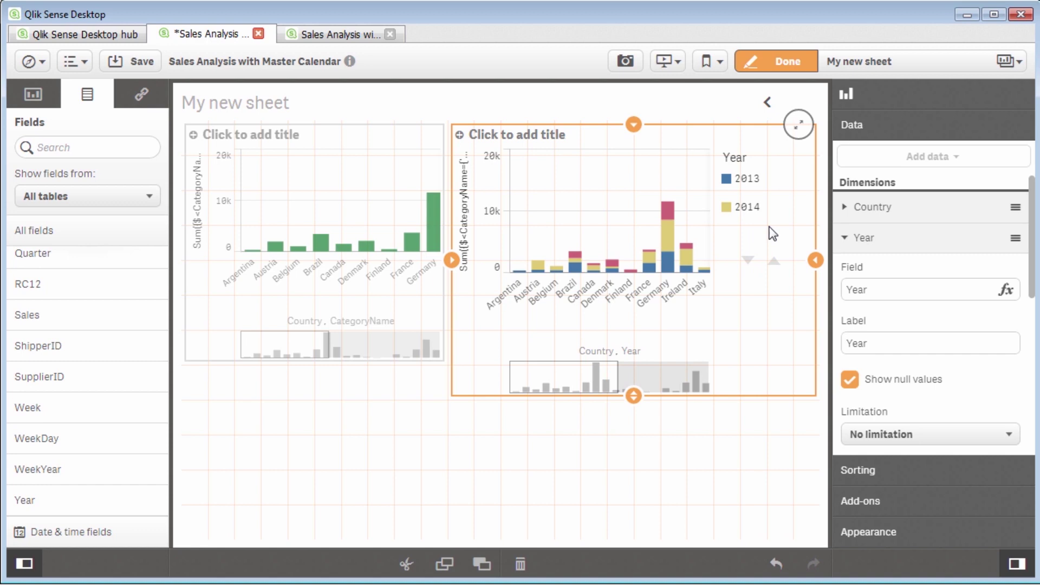
drag(621, 399, 629, 496)
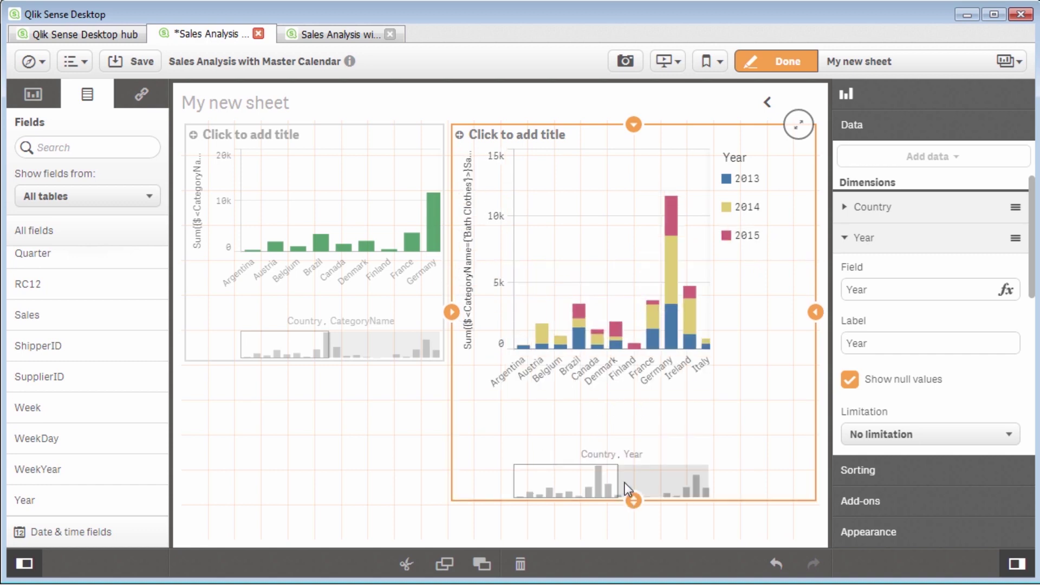
- Replace the right chart's measure with the pasted Sum({$<Year={'2013'}>}Sales) expression
key(alt+Tab)
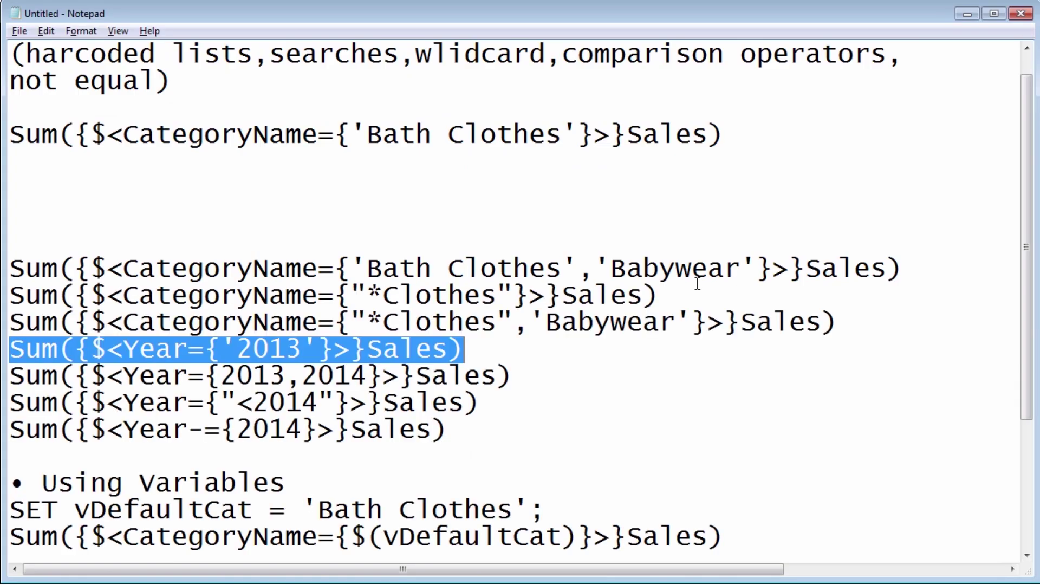
key(alt+Tab)
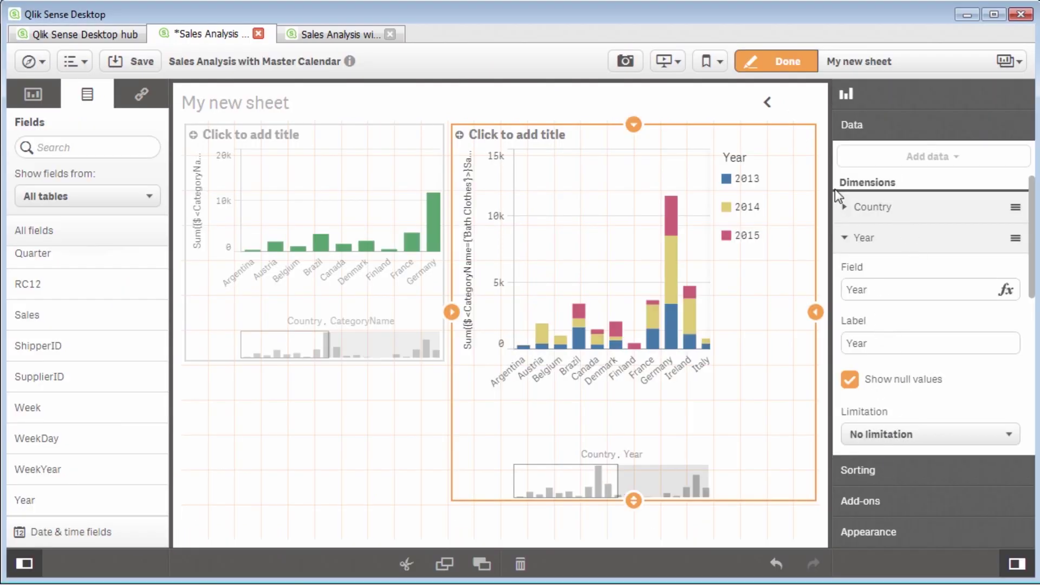
click(855, 239)
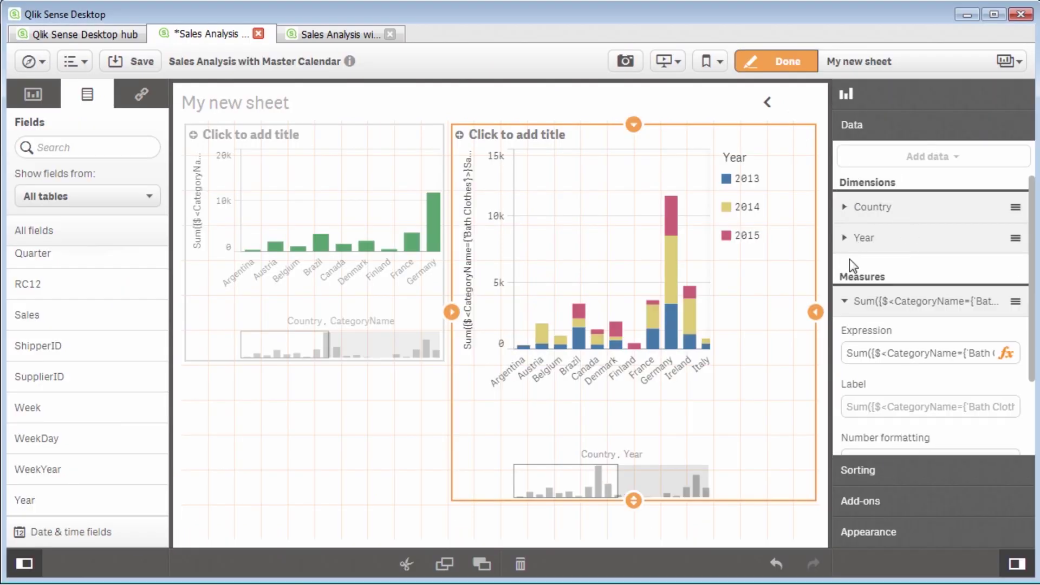
click(1006, 353)
key(ctrl+a)
key(Delete)
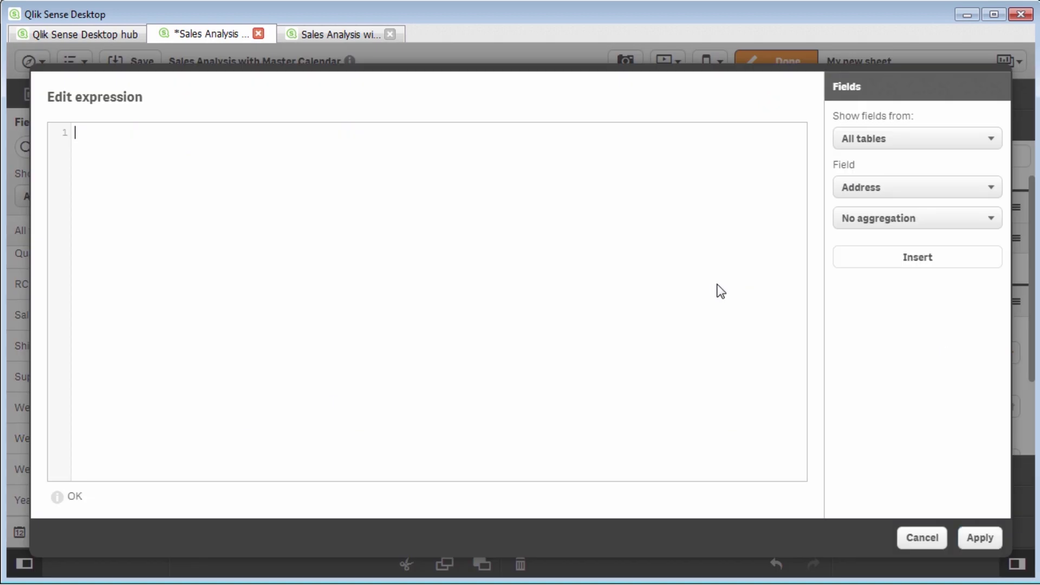
key(ctrl+v)
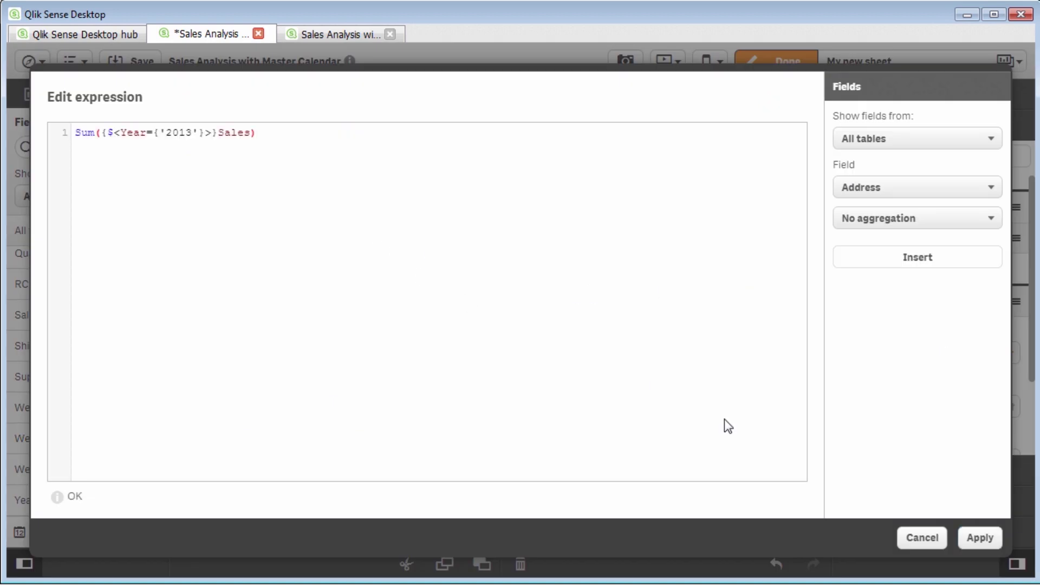
click(975, 543)
- Change the measure to Sum({$<Year={2013,2014}>}Sales), dropping the quotes around 2013
click(864, 349)
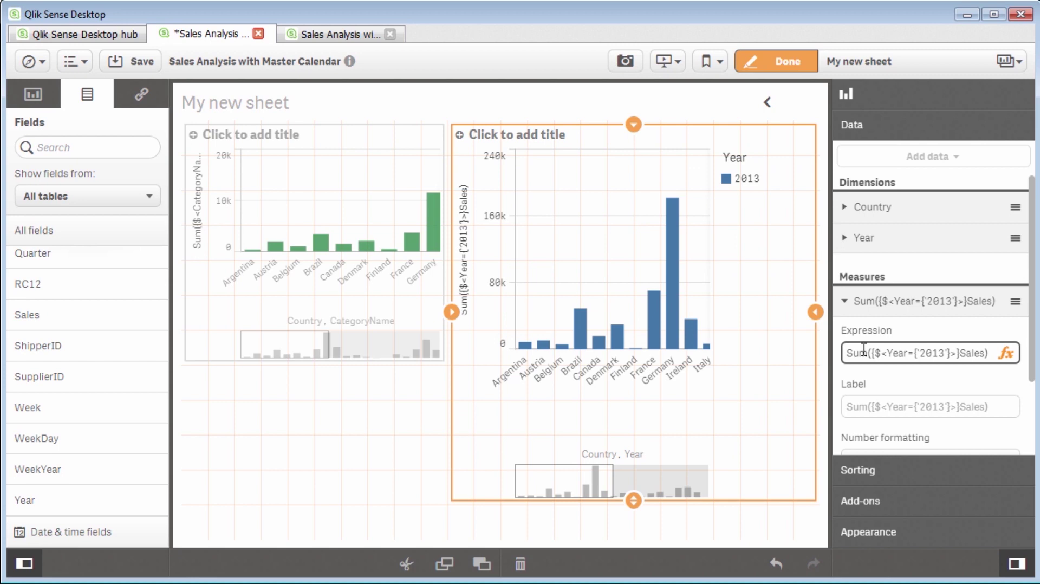
click(1007, 353)
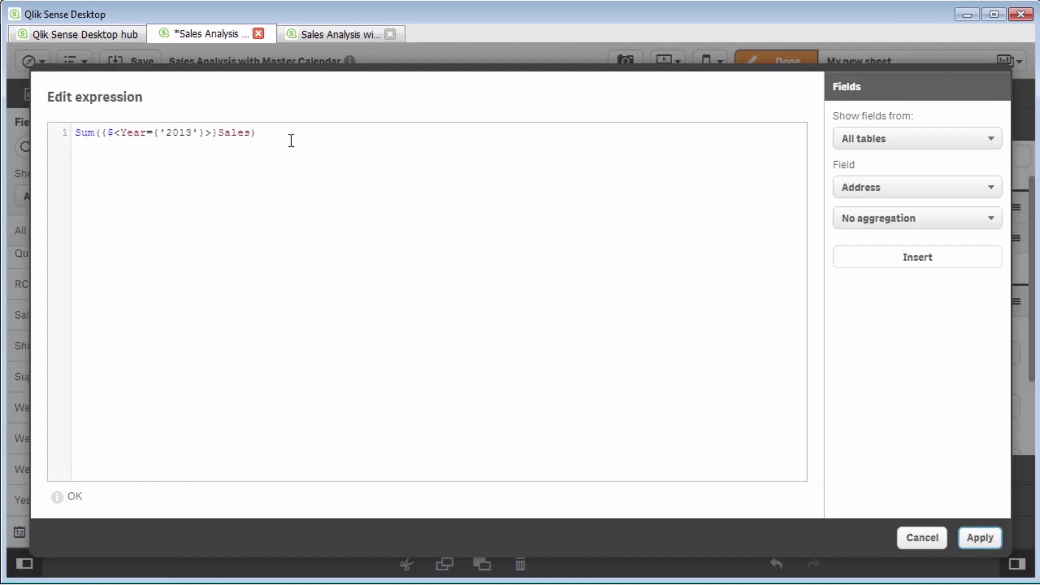
click(166, 132)
key(BackSpace)
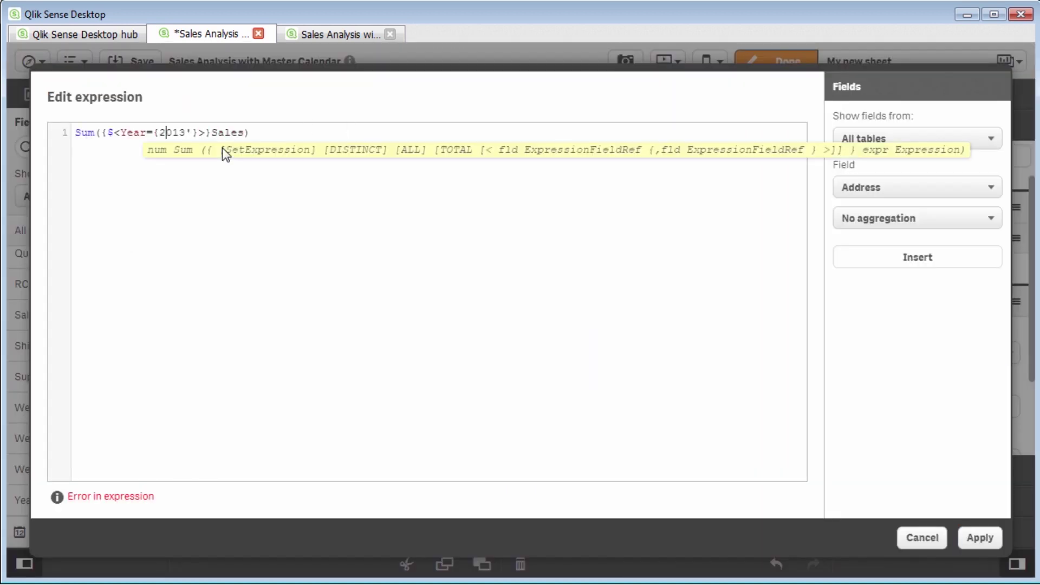
key(Right)
key(Right)
key(Right)
key(Right)
key(Delete)
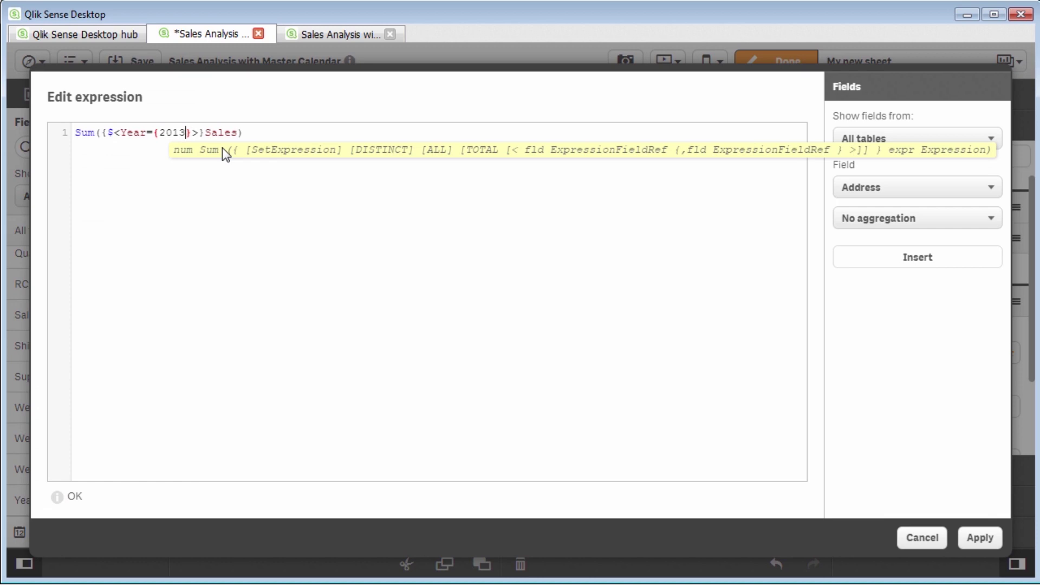
text(,)
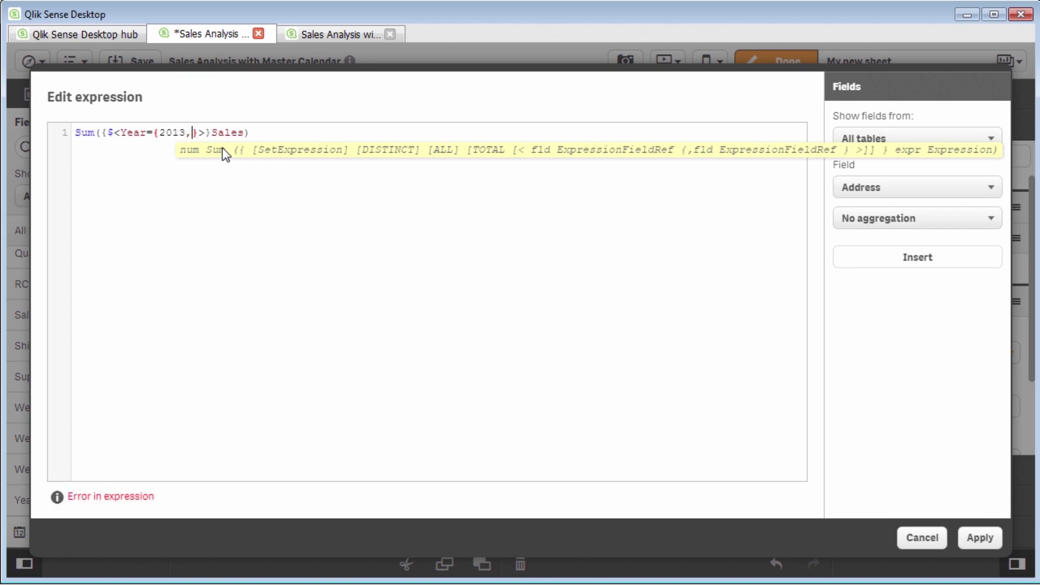
text(2014)
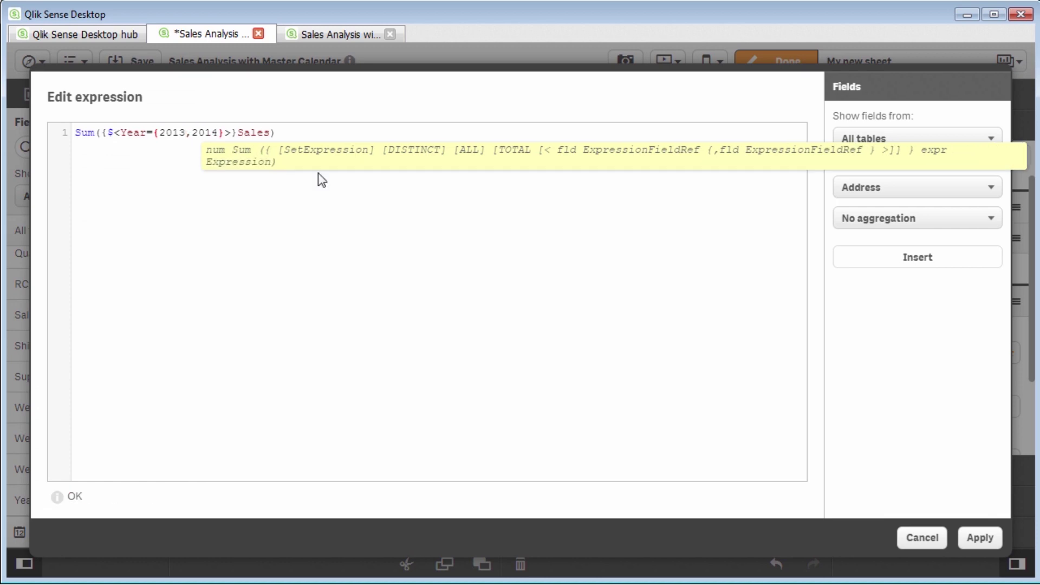
click(979, 537)
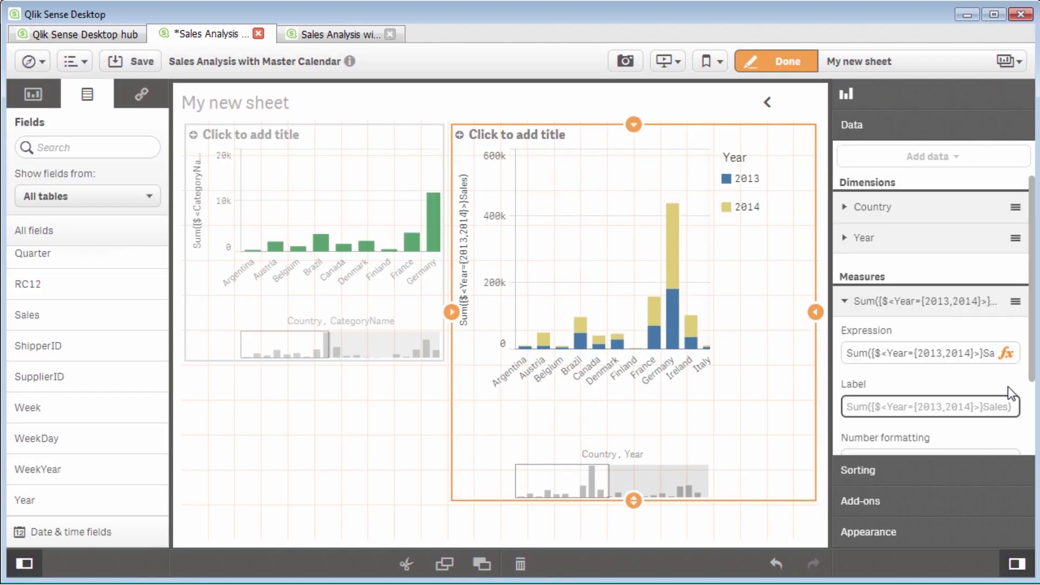
- Edit the right chart's measure to Sum({$<Year={">2013"}>}Sales) and apply it
click(1006, 353)
click(193, 132)
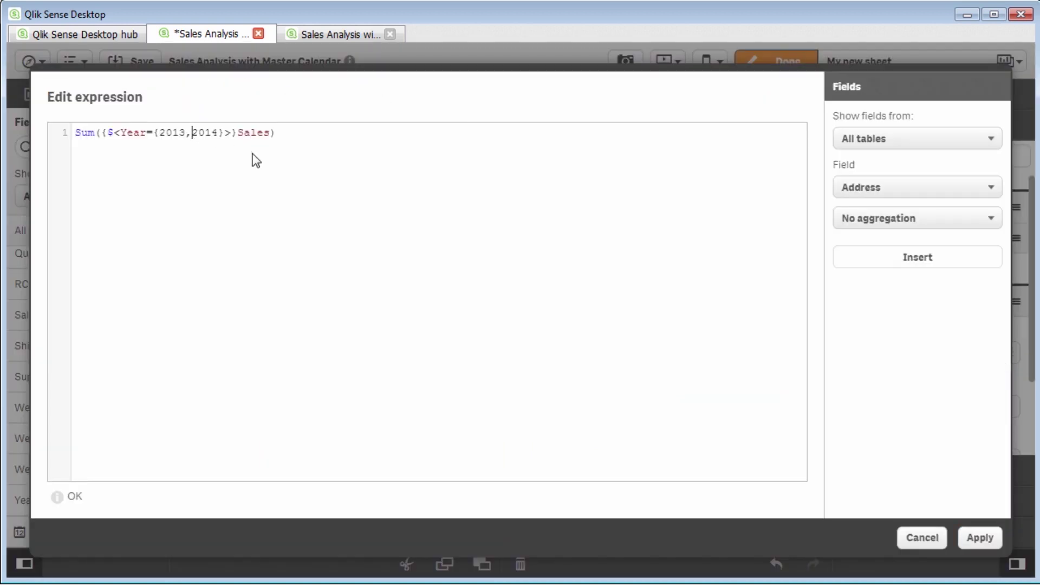
key(Delete)
key(Delete)
key(Delete)
key(Delete)
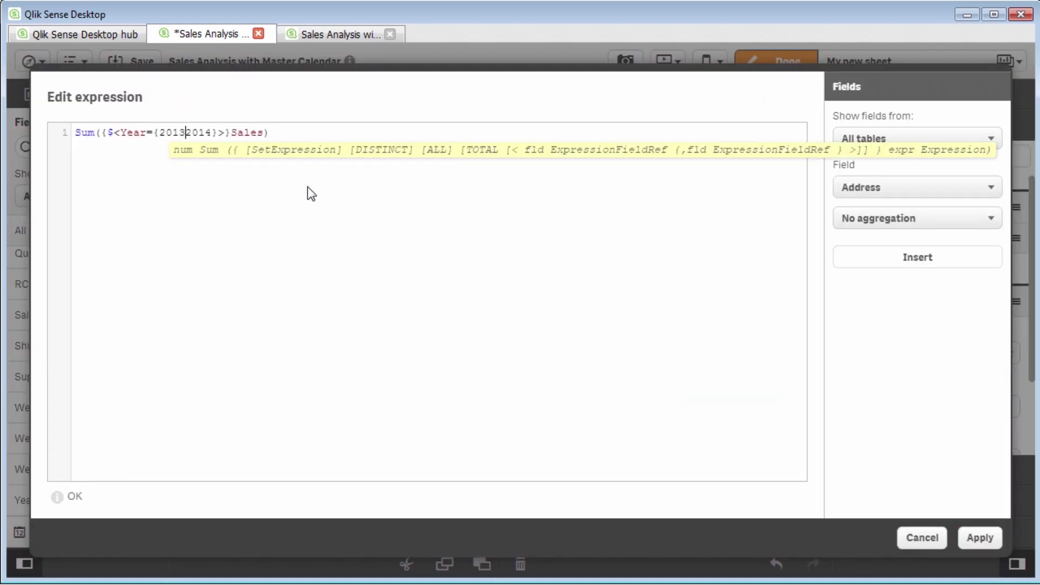
key(BackSpace)
text(")
key(Right)
text(")
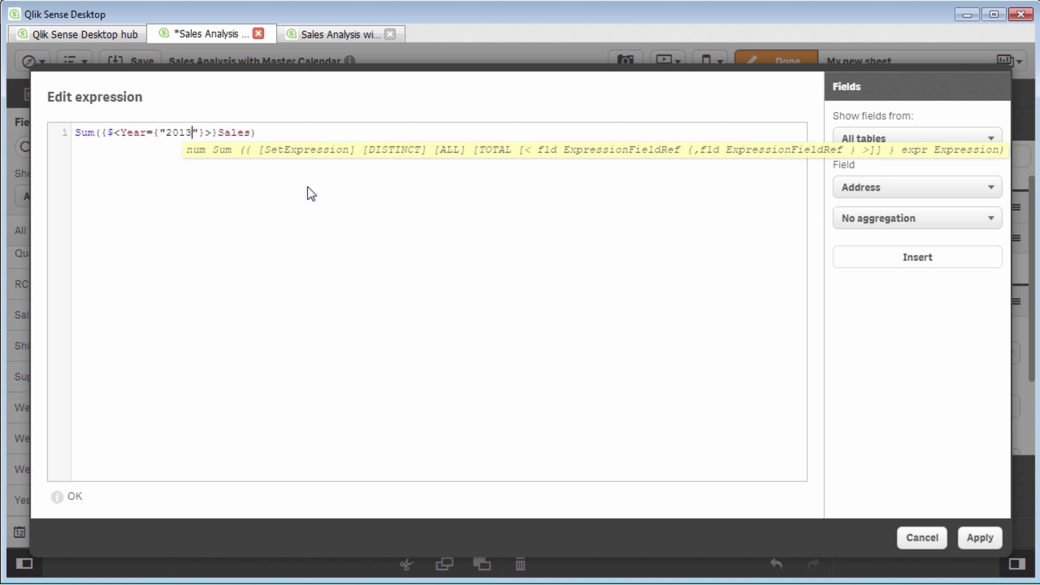
key(Left)
key(Left)
key(Left)
key(Left)
key(Left)
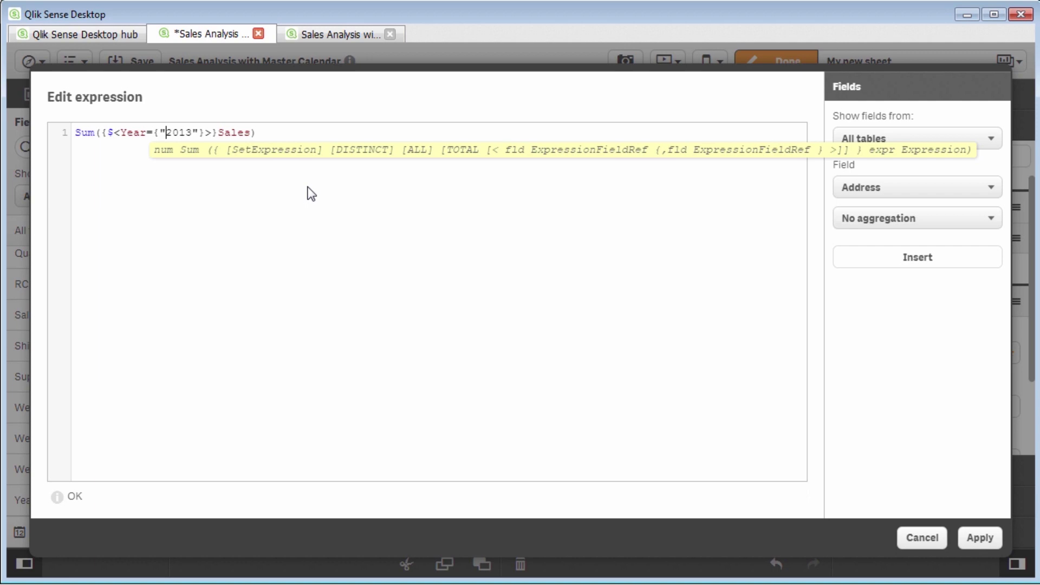
text(>)
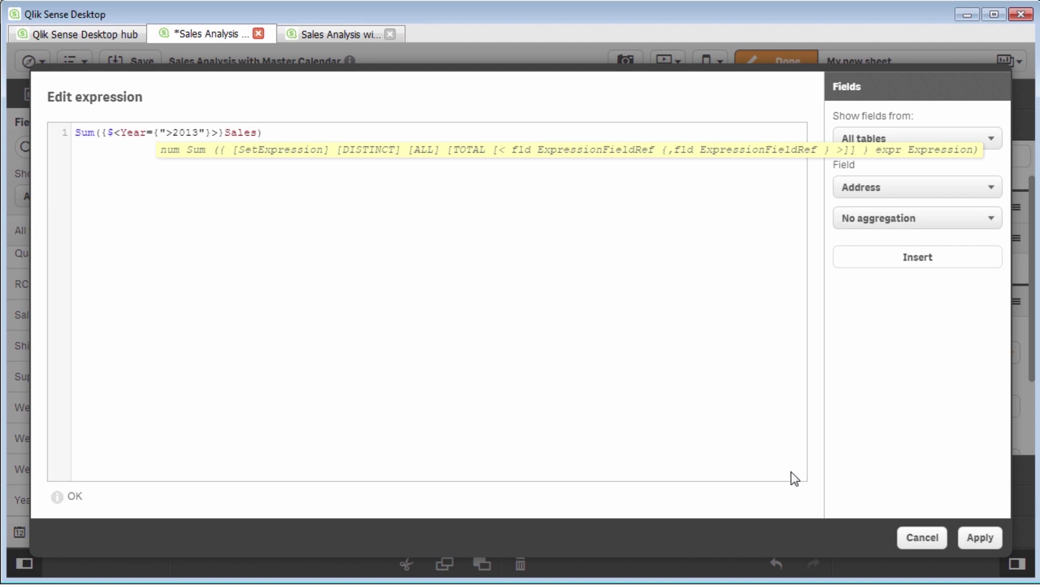
click(991, 544)
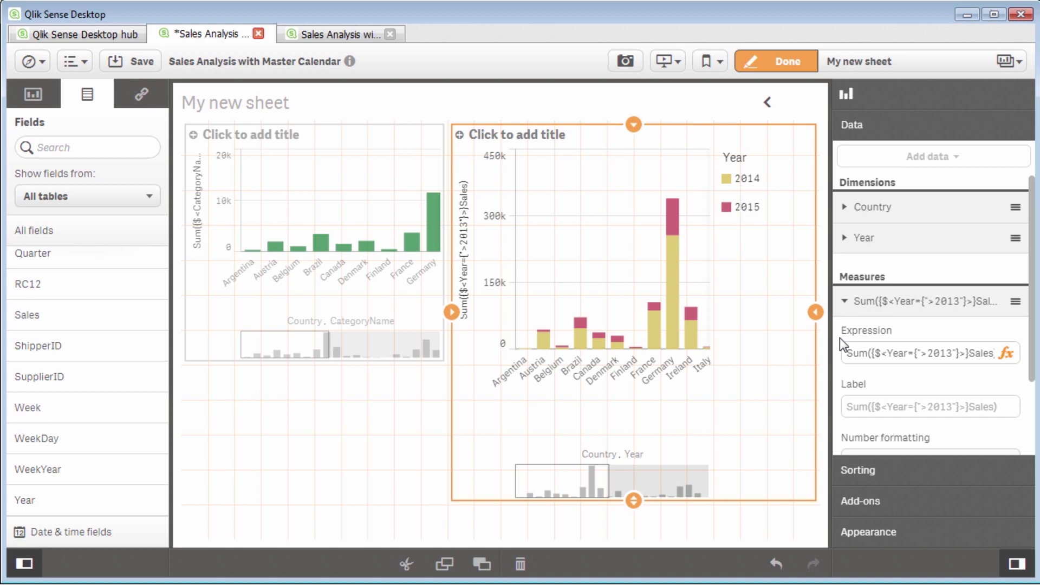
- Select the SET vDefaultCat = 'Babywear' line in the Notepad notes
key(alt+Tab)
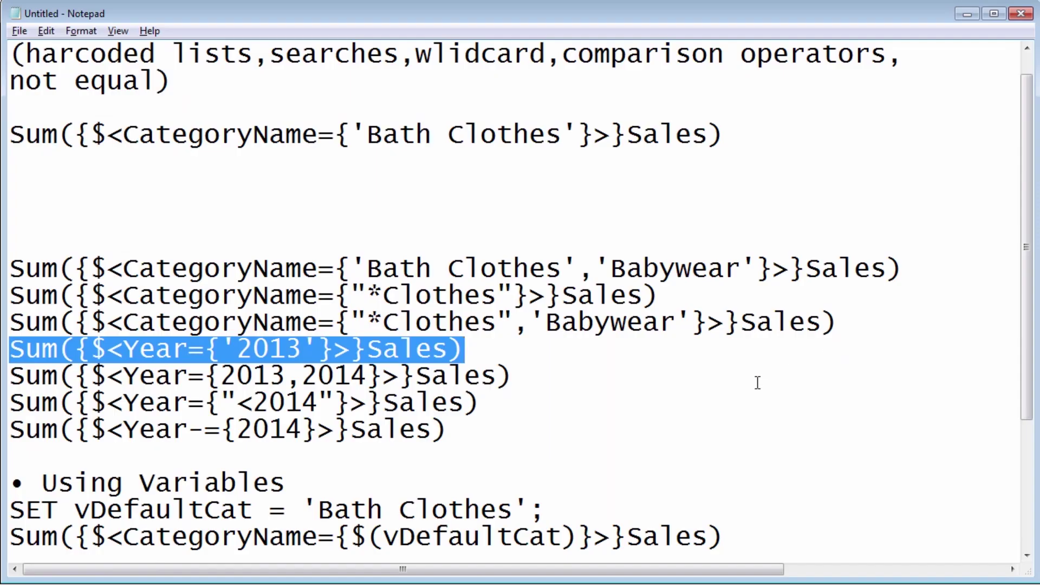
click(748, 386)
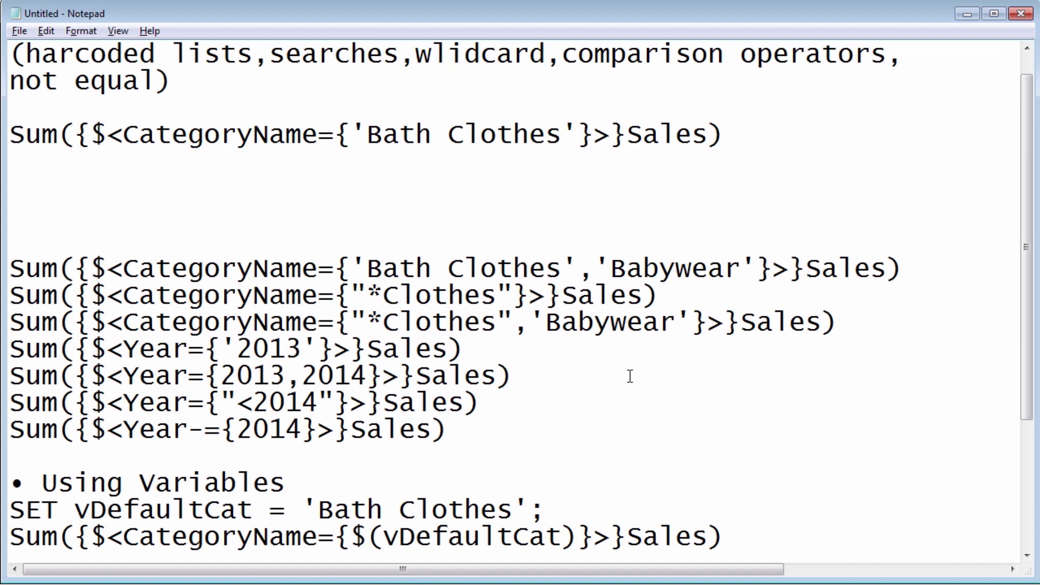
scroll(630, 376, down, 1)
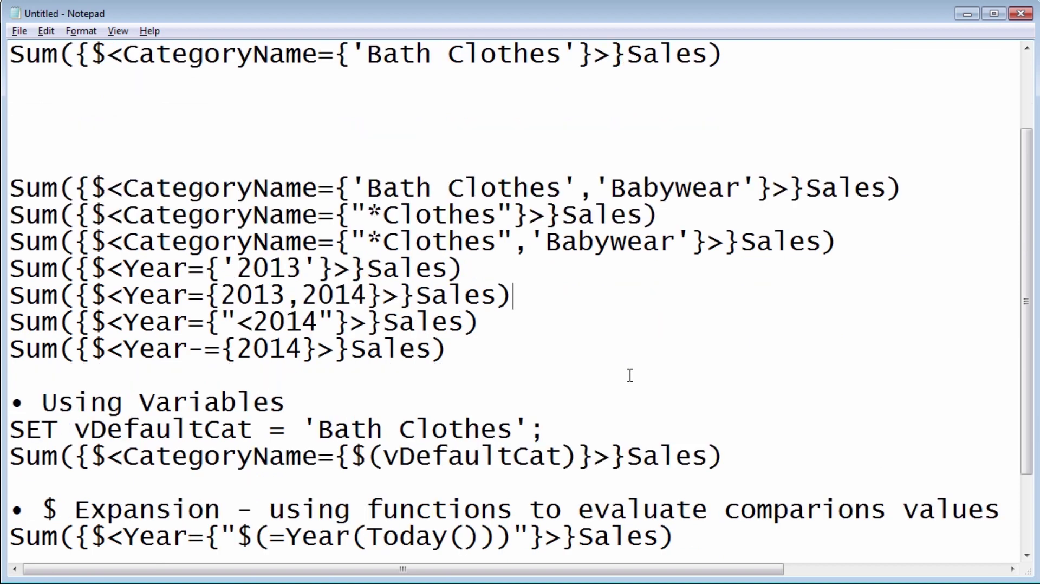
scroll(630, 374, down, 1)
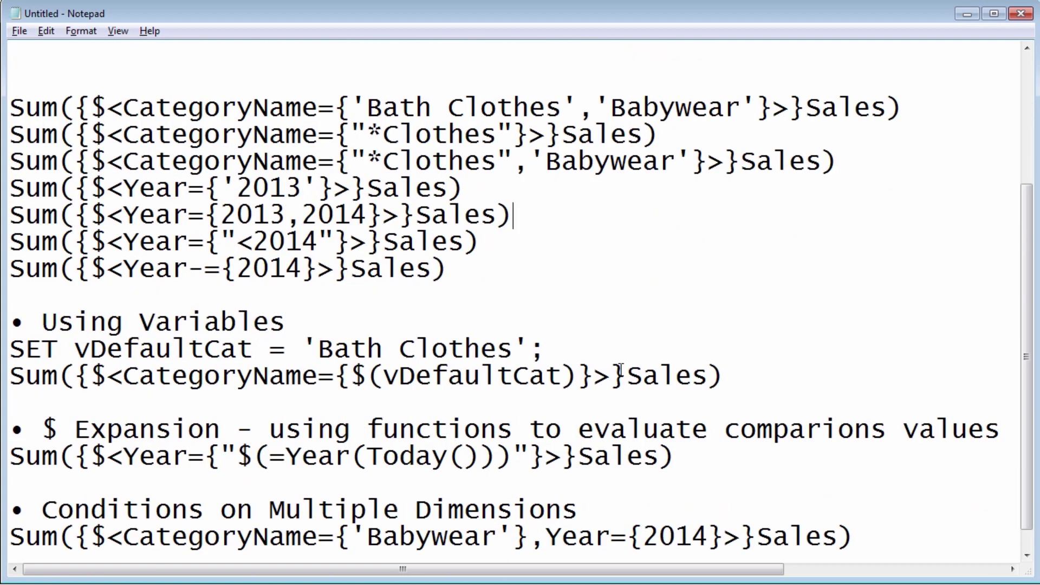
drag(558, 349, 3, 344)
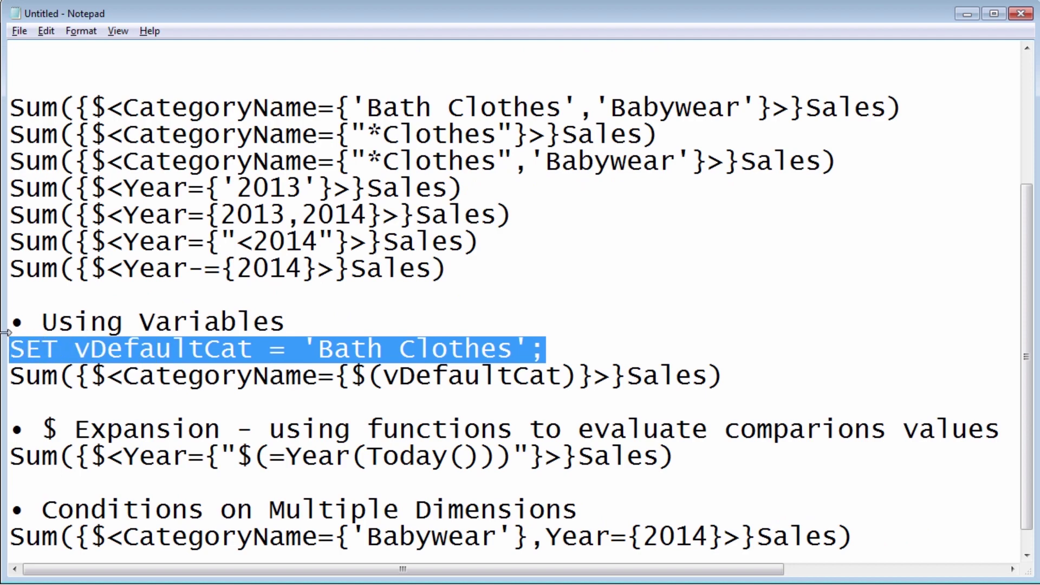
key(alt+Tab)
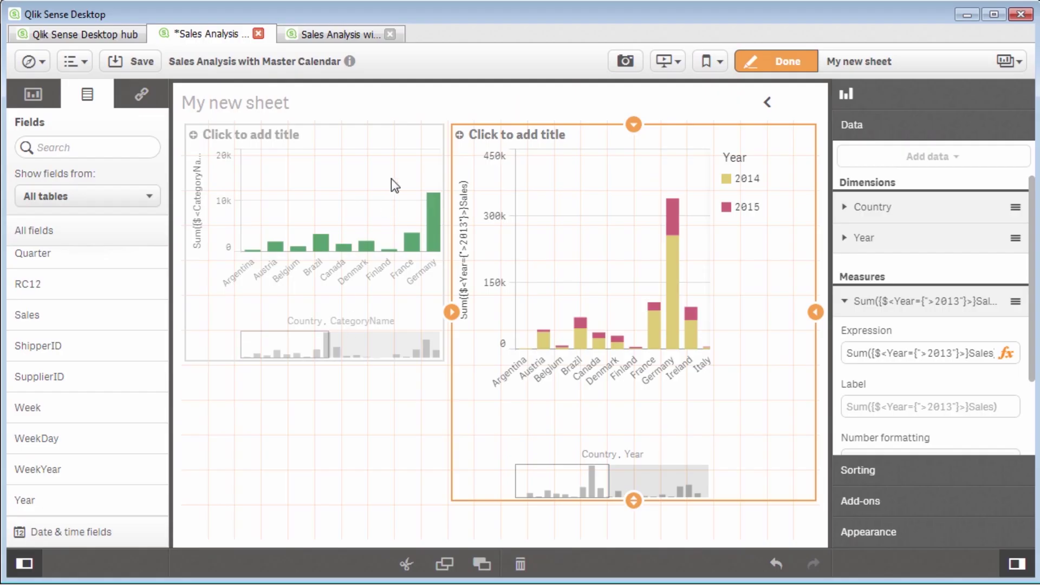
- Save the app and reload its data from the load script with vDefaultCat 'Babywear'
click(130, 62)
click(342, 36)
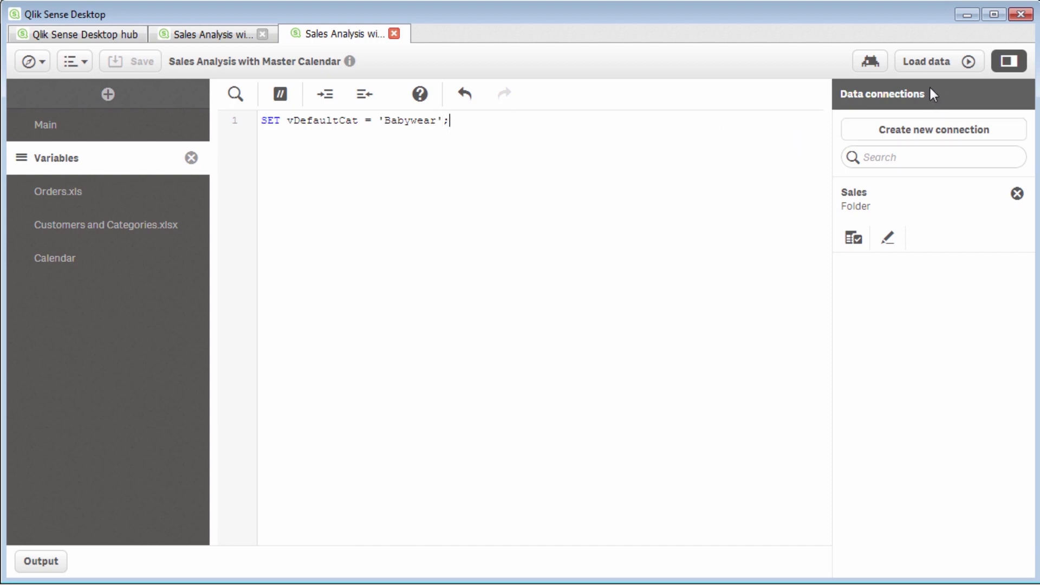
click(929, 67)
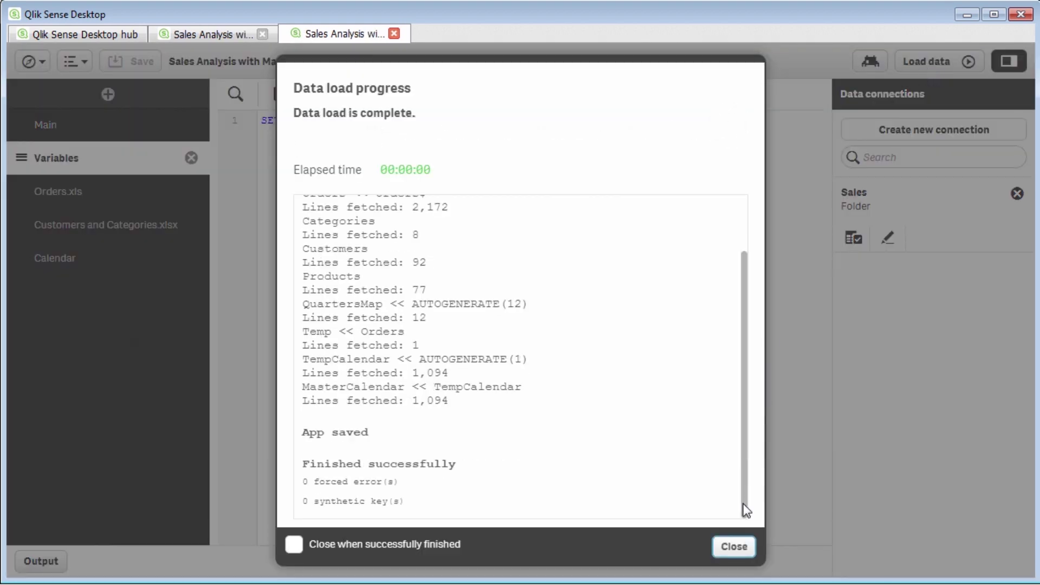
click(732, 546)
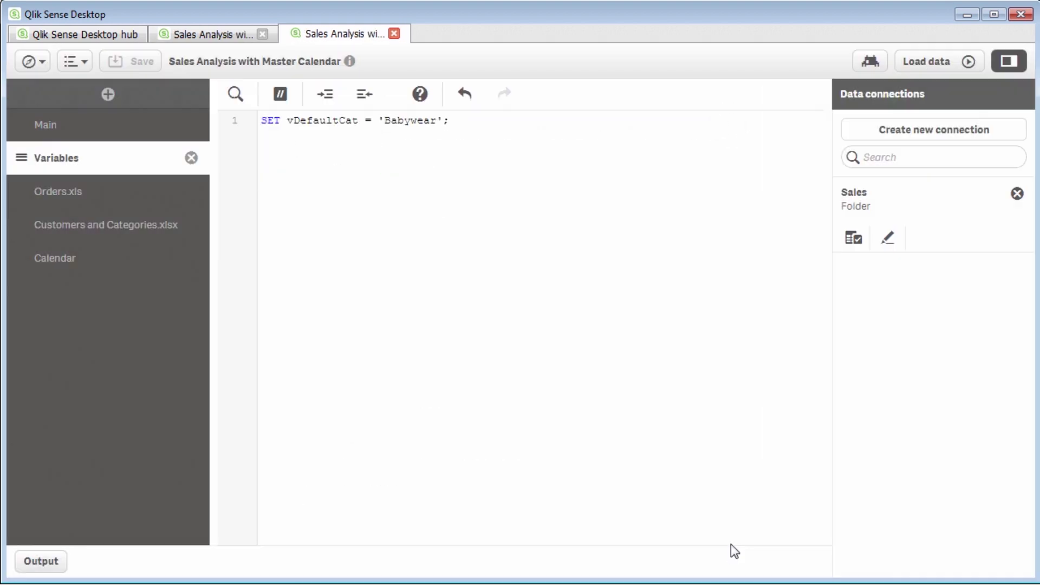
- Copy the Sum({$<CategoryName={$(vDefaultCat)}>}Sales) expression from the Notepad notes
click(234, 34)
key(alt+Tab)
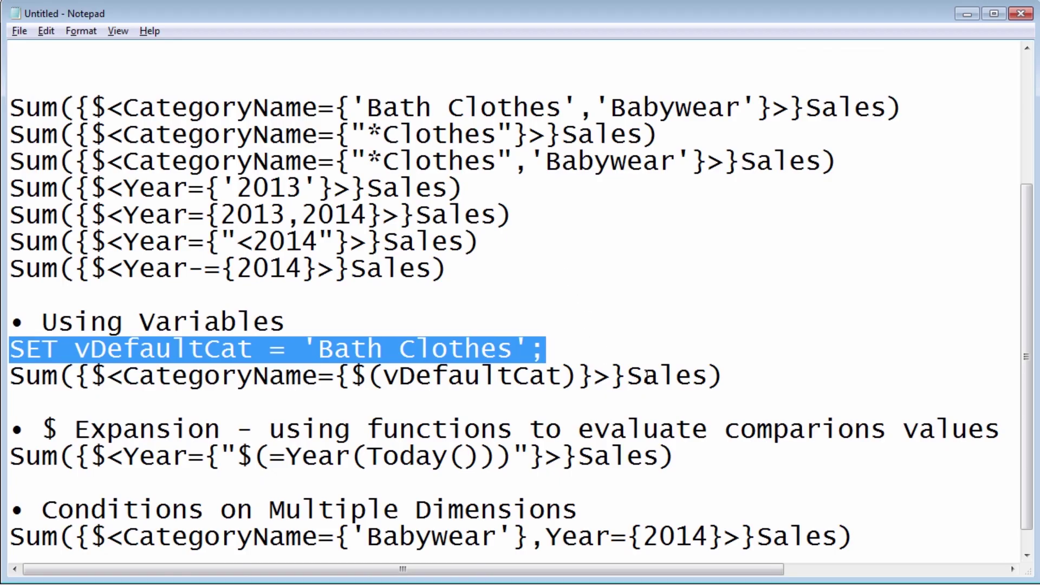
drag(725, 377, 16, 377)
key(ctrl+c)
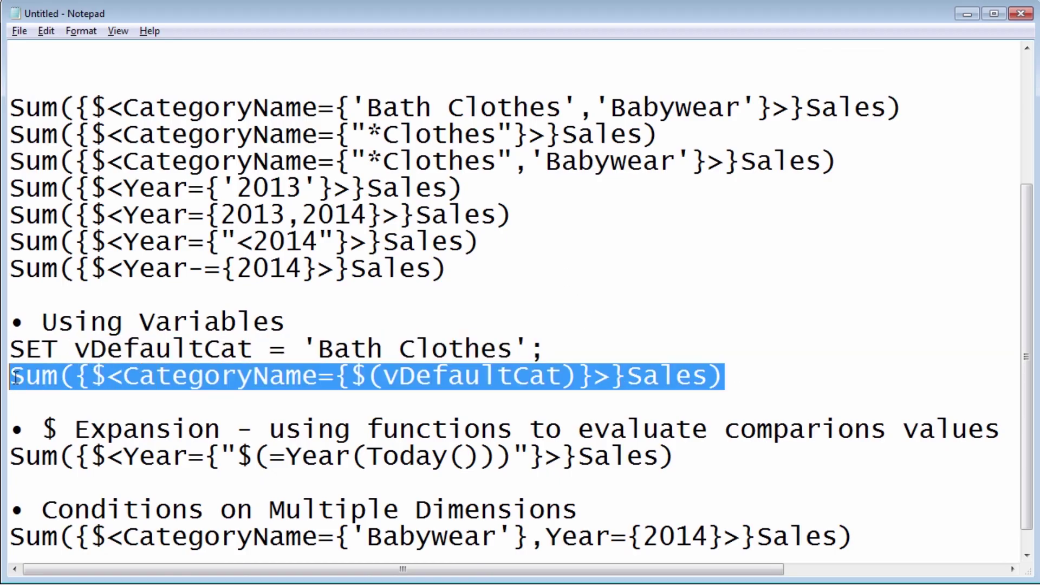
key(alt+Tab)
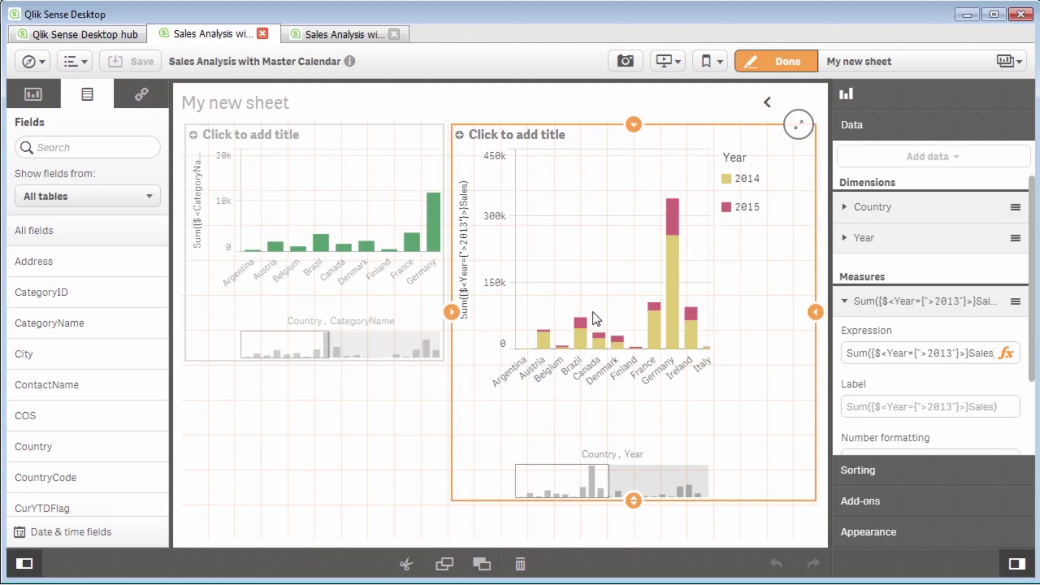
- Paste it over the right chart's measure expression and apply it
click(1006, 354)
click(398, 190)
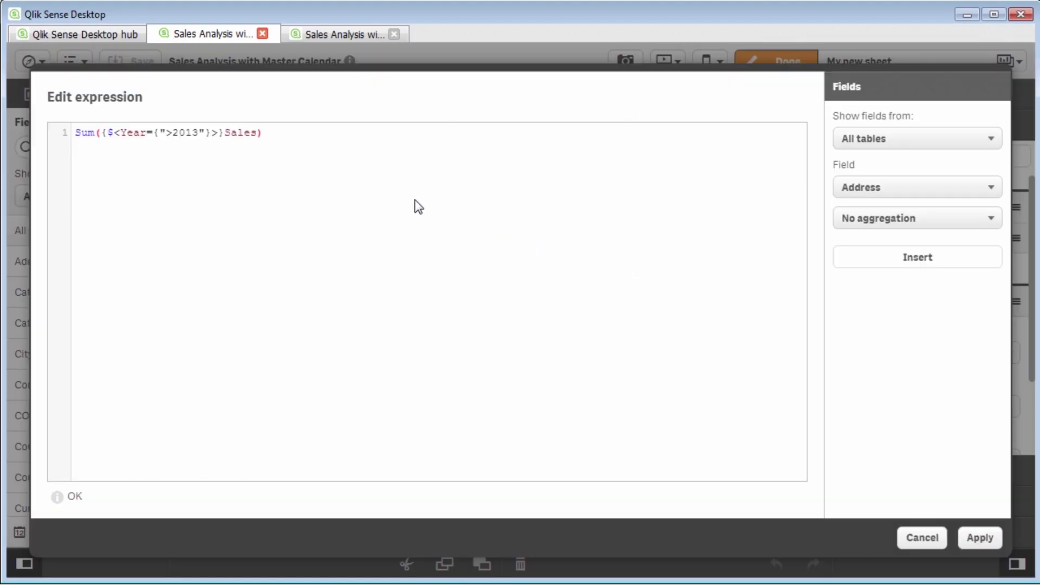
key(ctrl+a)
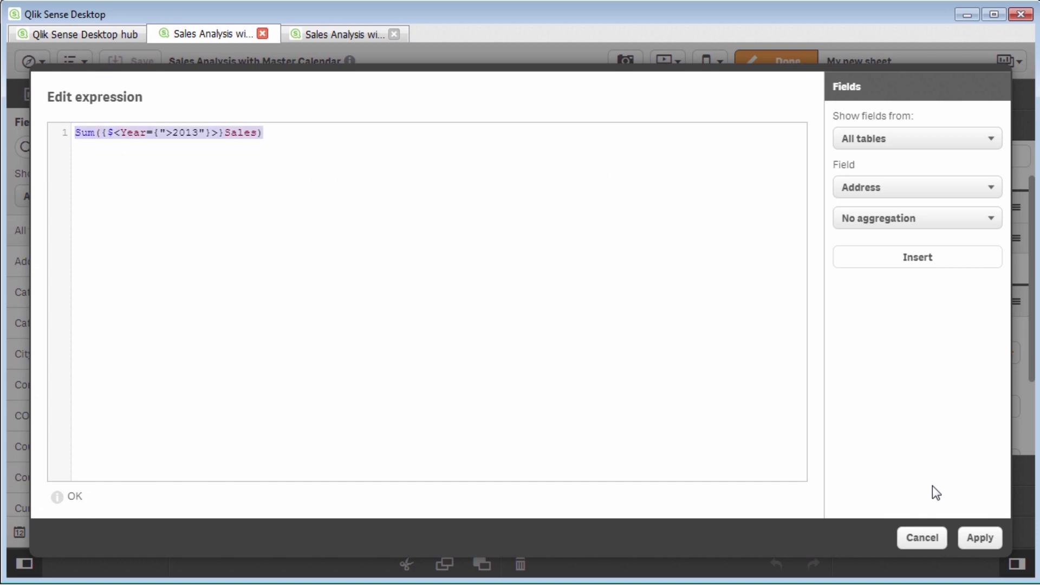
key(ctrl+v)
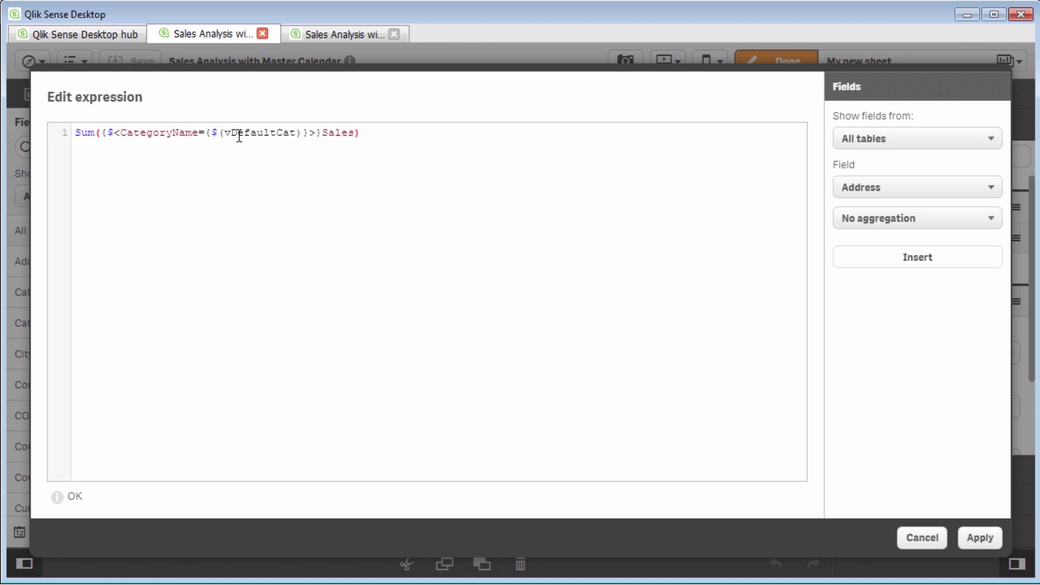
drag(303, 133, 215, 135)
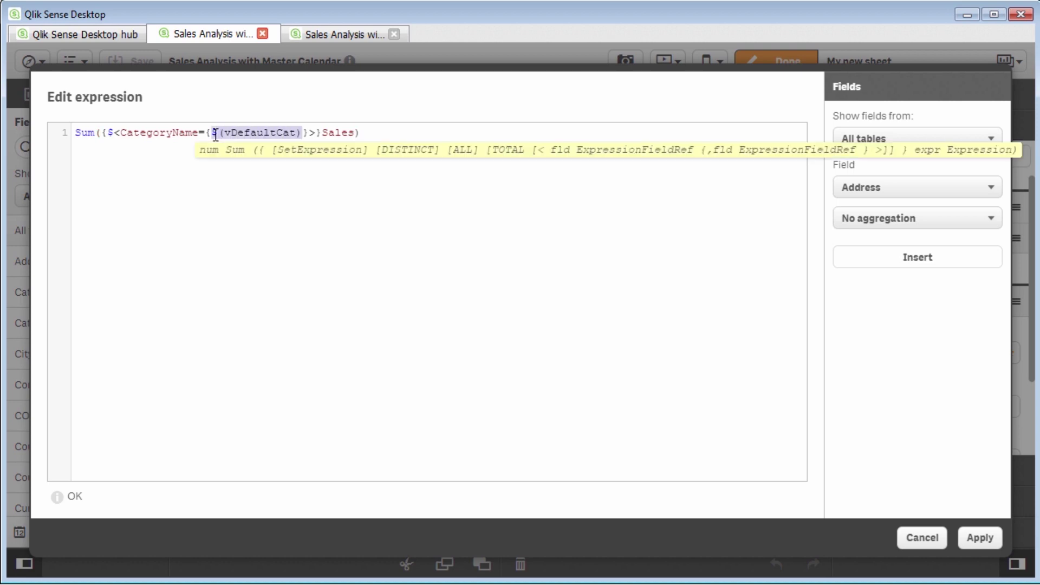
click(307, 217)
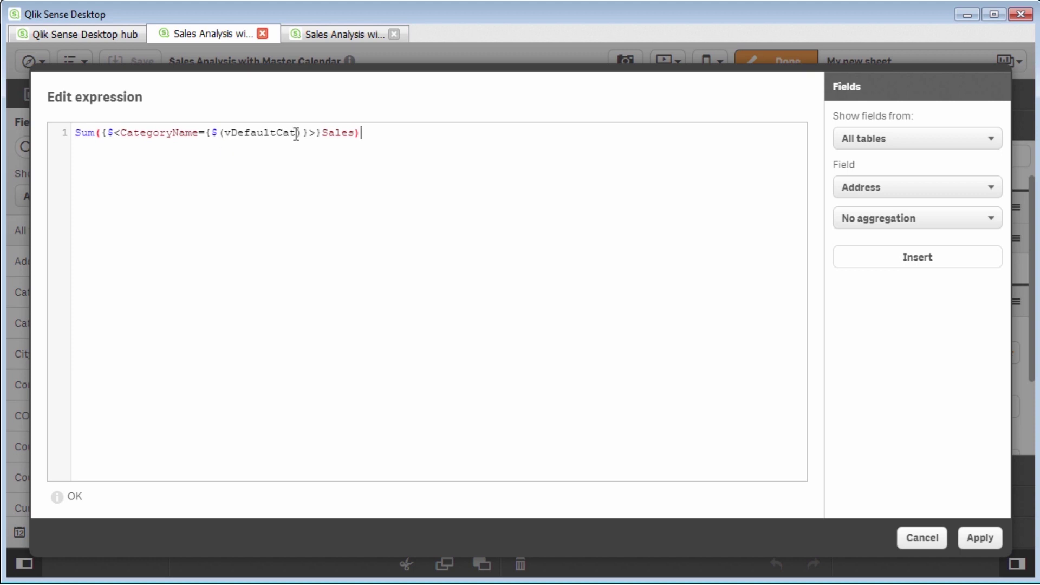
click(989, 539)
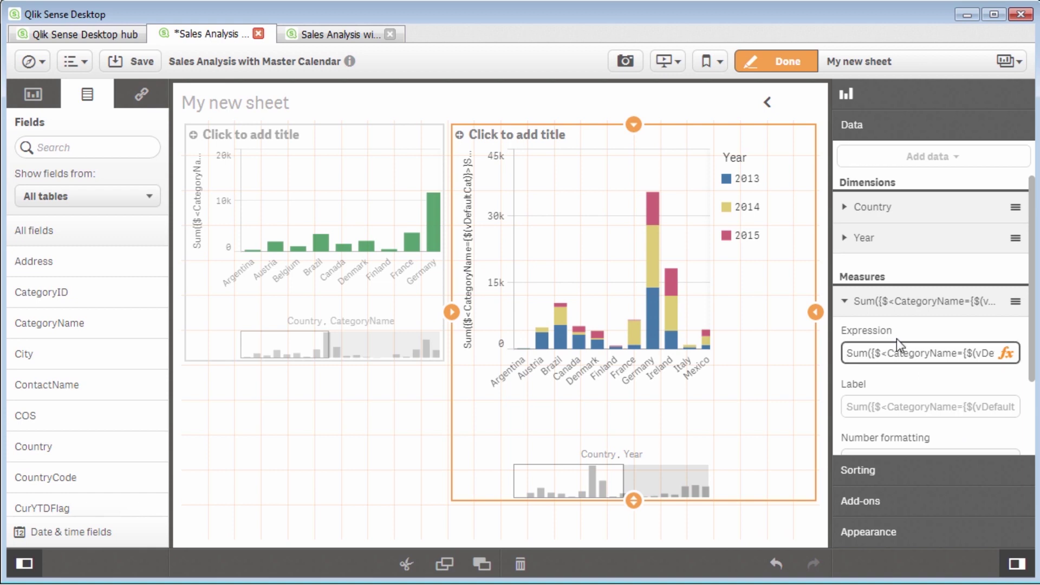
click(849, 304)
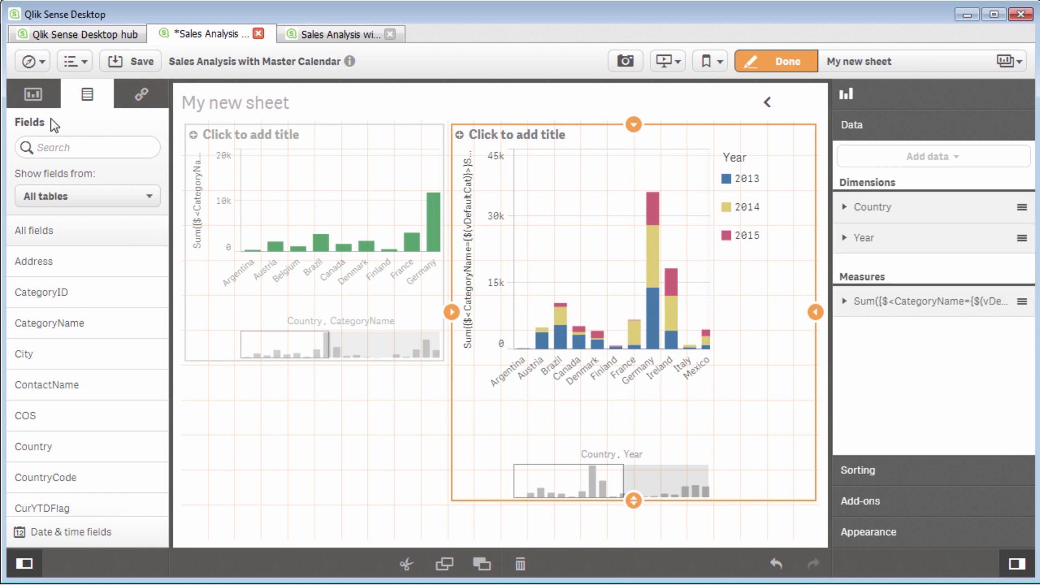
- Replace the chart's Year dimension with CategoryName
drag(70, 321, 607, 353)
click(639, 298)
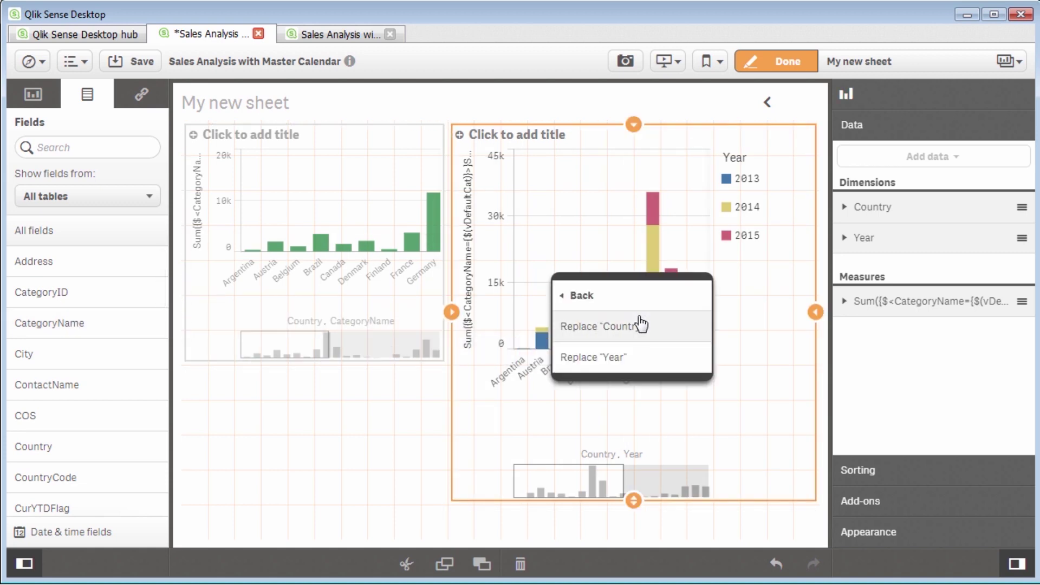
click(639, 357)
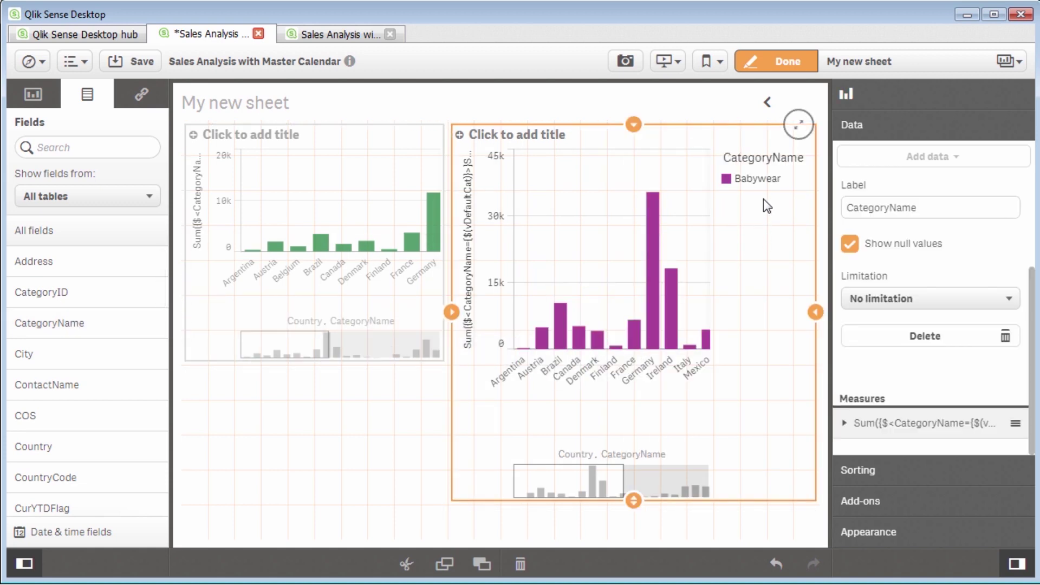
- Change vDefaultCat from 'Babywear' to 'Sportwear' in the load script and reload the data
click(327, 34)
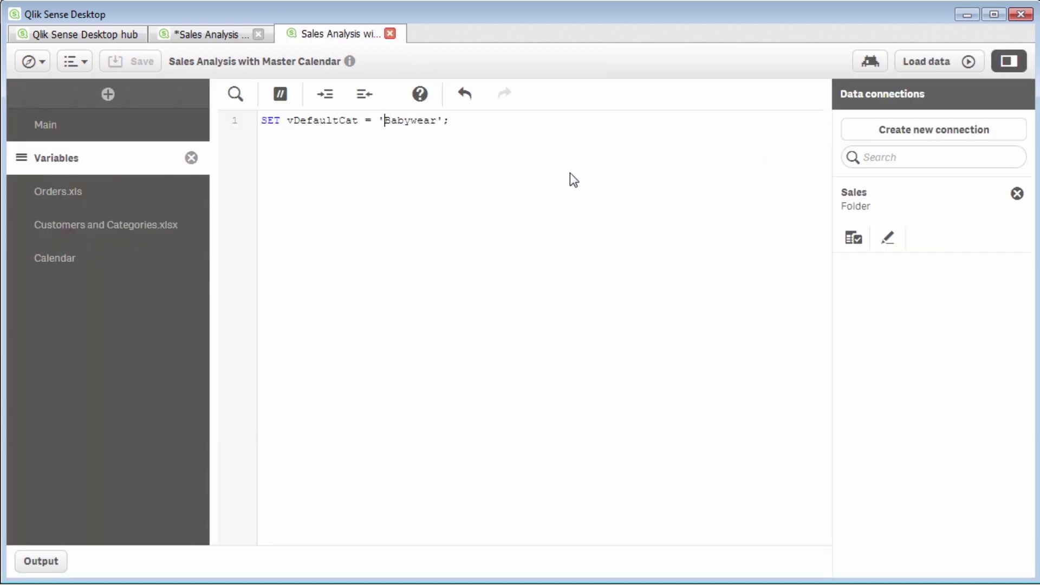
key(Delete)
key(Delete)
key(Delete)
key(Delete)
key(Delete)
key(Delete)
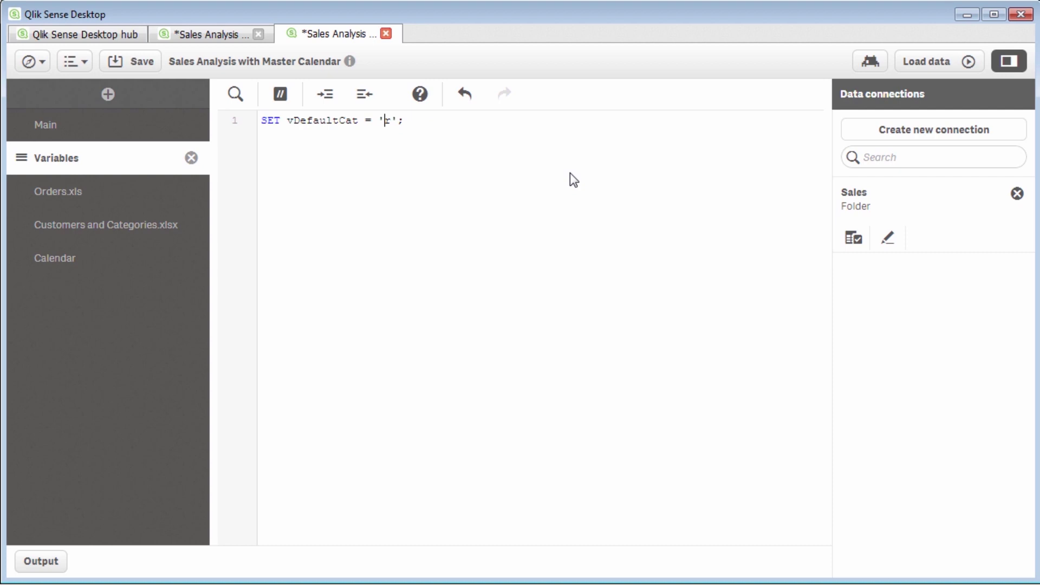
text(Sportwear)
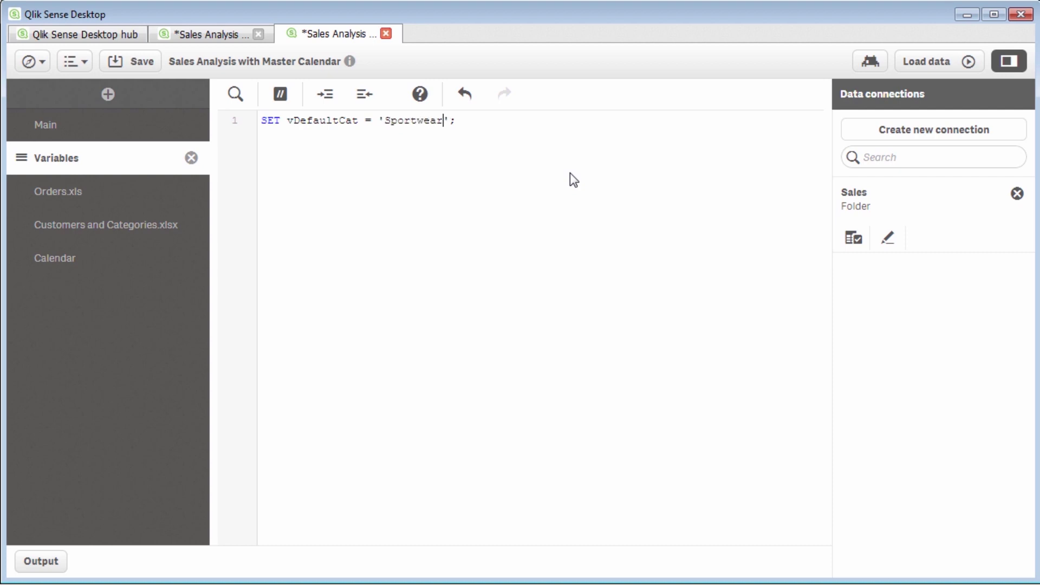
click(927, 61)
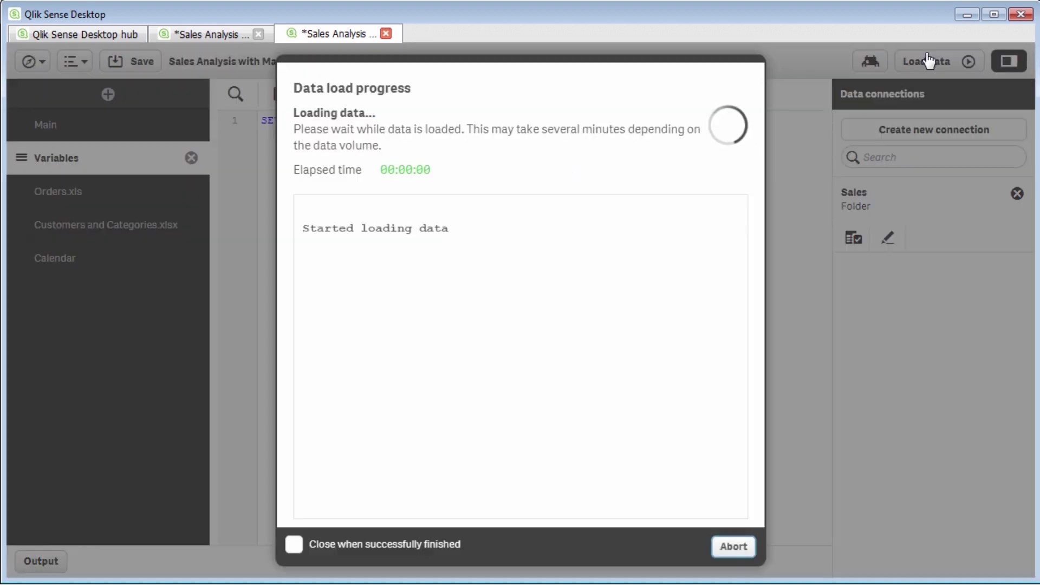
click(222, 34)
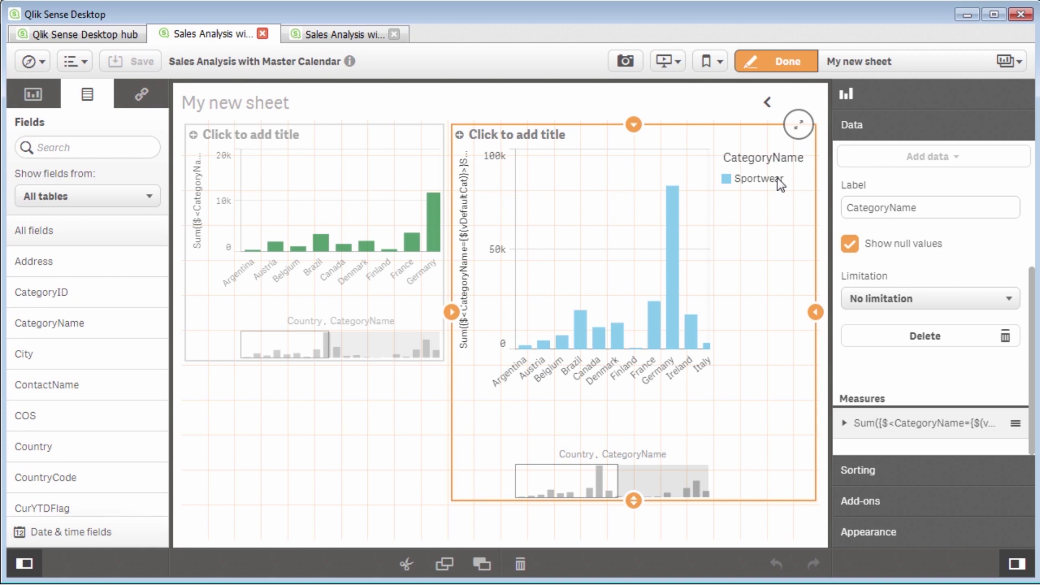
key(alt+Tab)
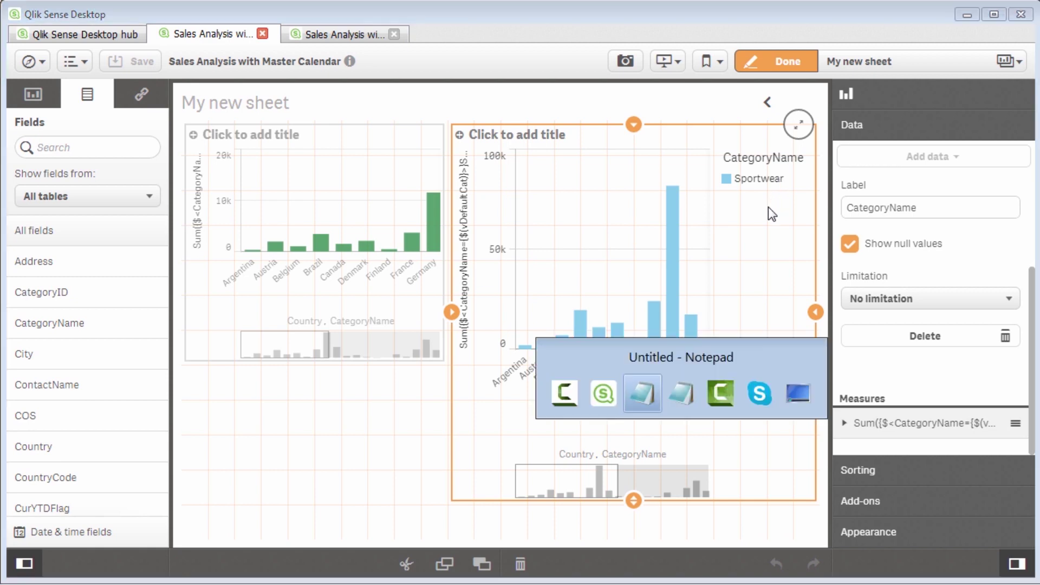
- Copy the Sum({$<Year={"$(=Year(Today()))"}>}Sales) line from the Notepad notes
click(667, 328)
scroll(677, 338, down, 1)
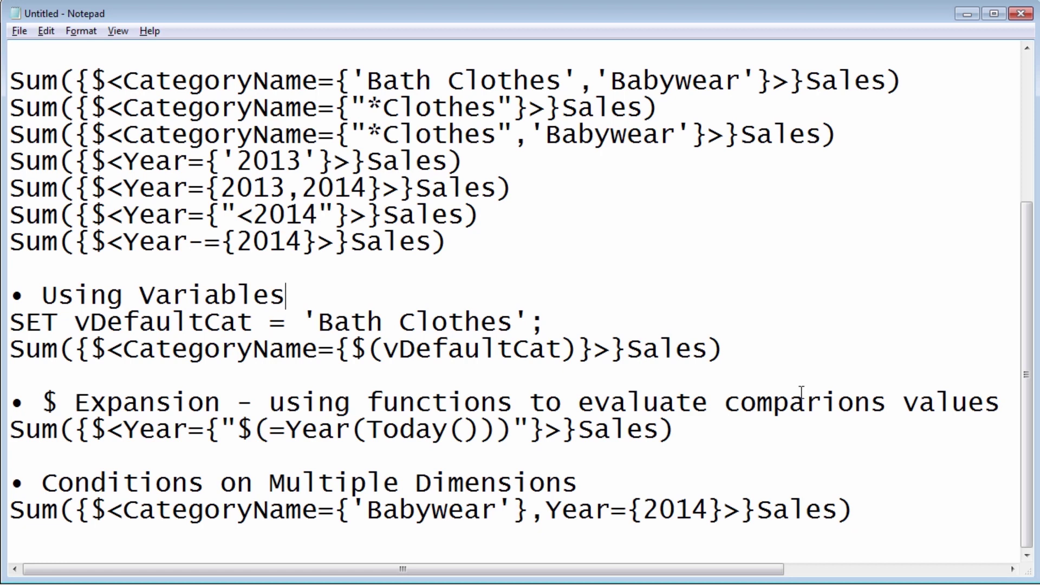
drag(735, 430, 10, 433)
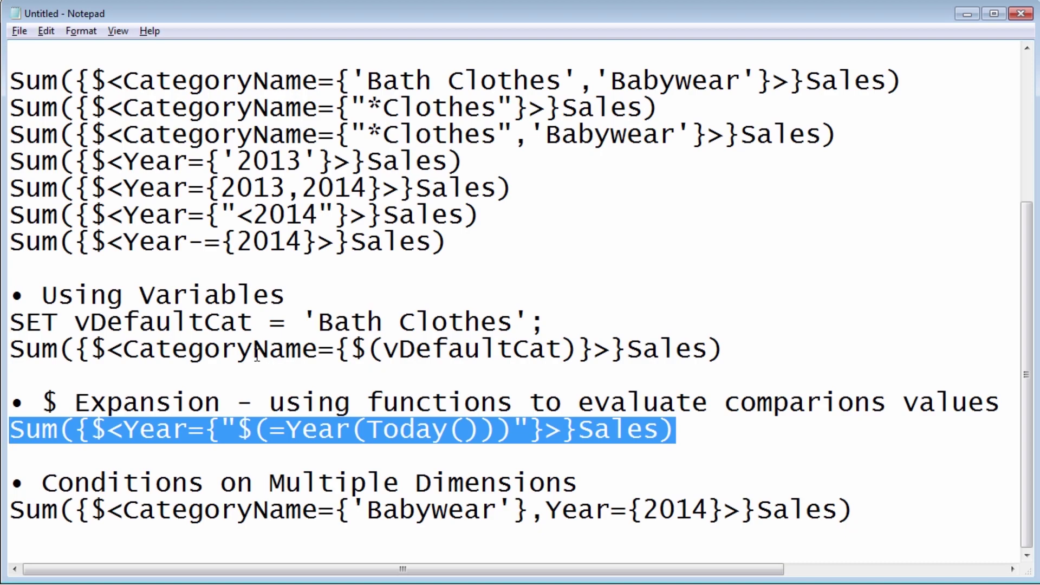
key(alt+Tab)
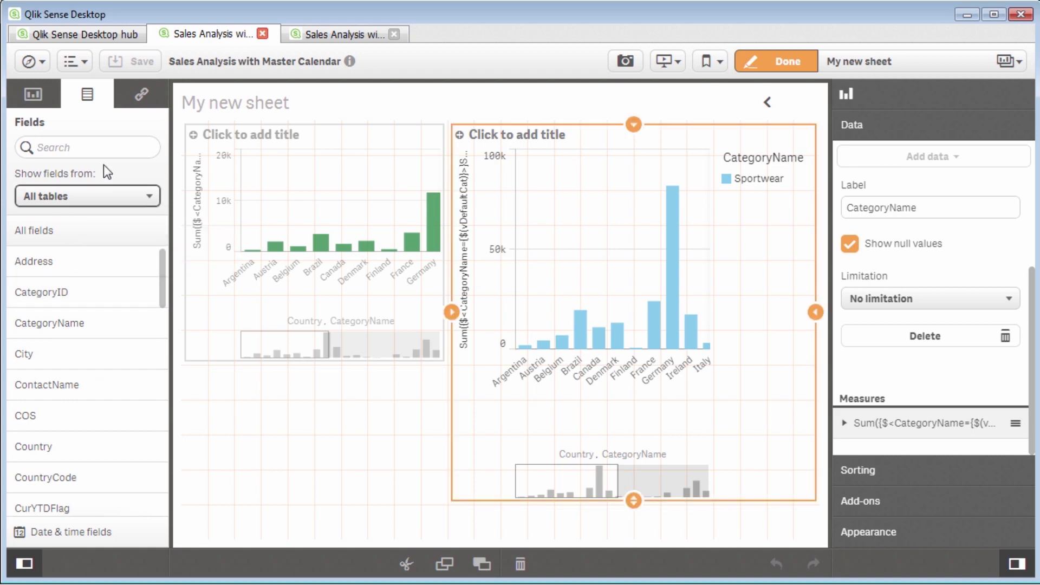
- Add a KPI below the first bar chart measuring Sum(Sales)
click(34, 101)
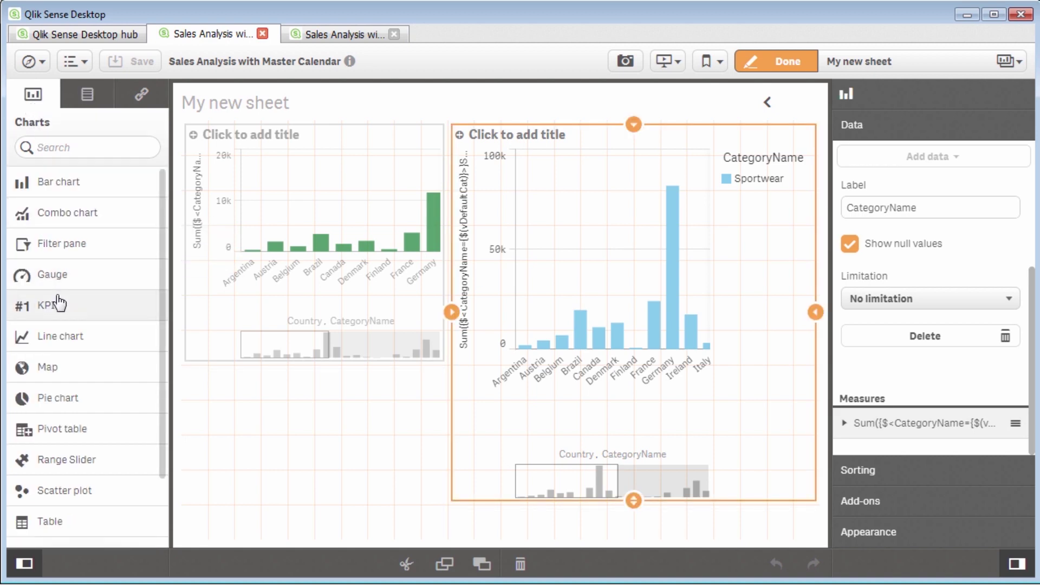
drag(58, 301, 325, 430)
click(335, 466)
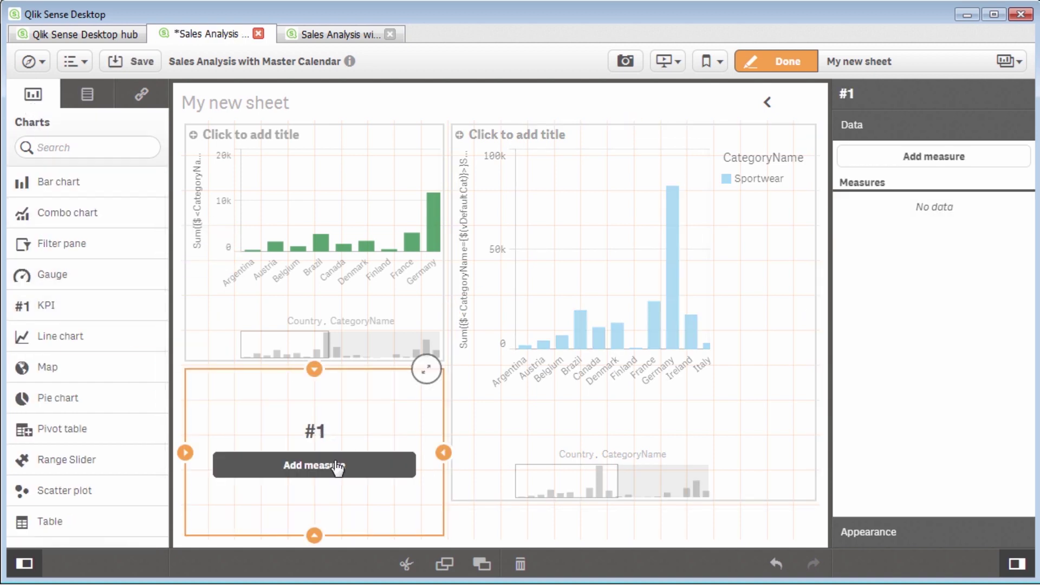
text(sal)
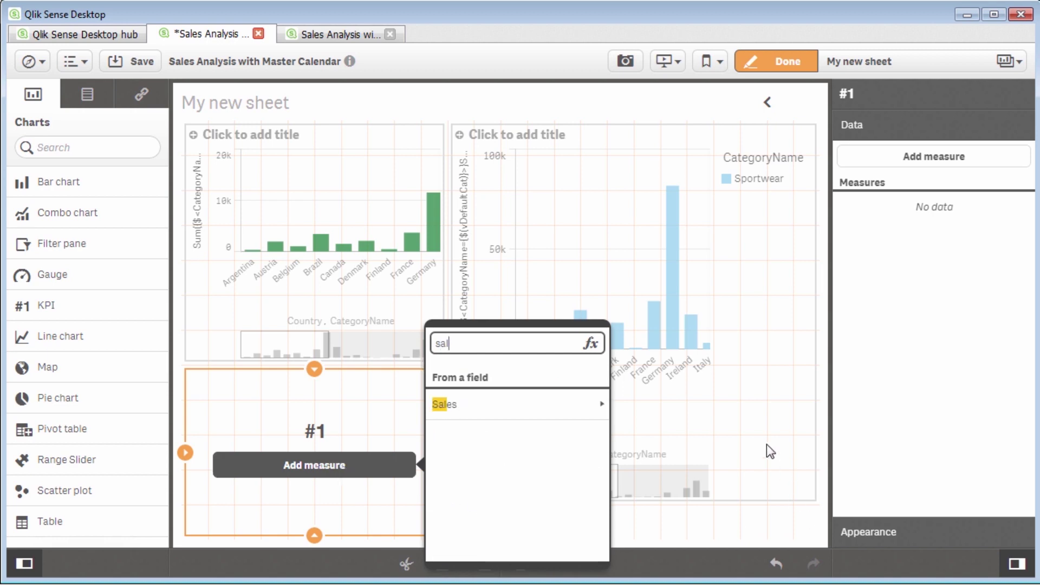
click(596, 404)
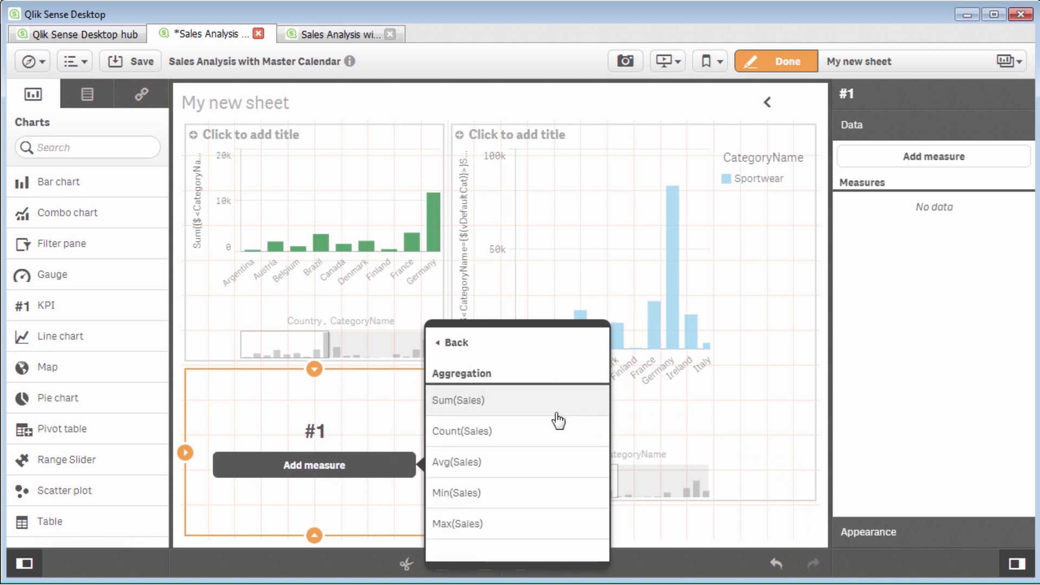
click(487, 408)
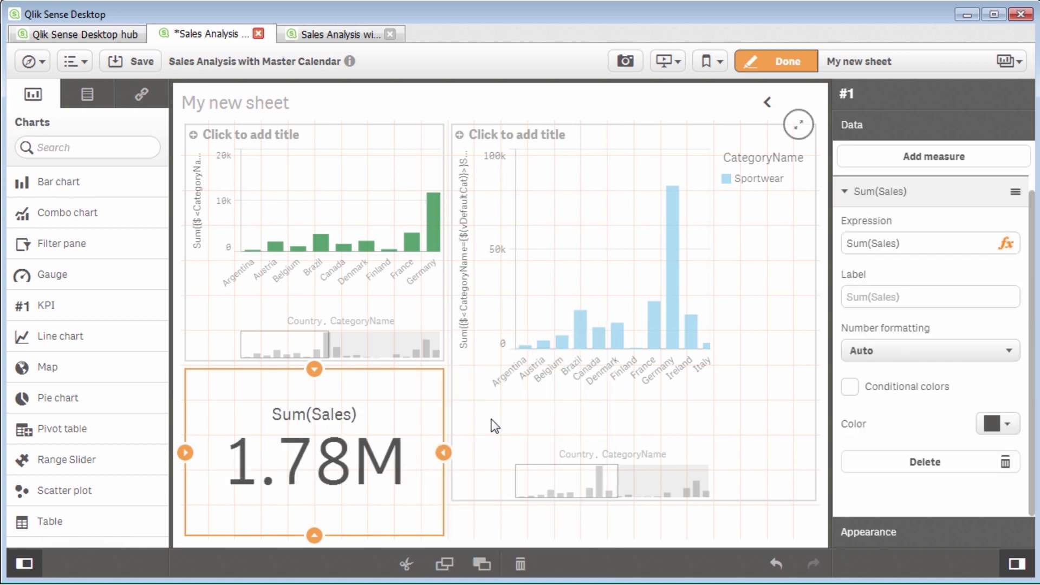
- Rewrite the KPI measure as Sum({$<Year={2015}>}Sales), showing 289.1k
click(1007, 244)
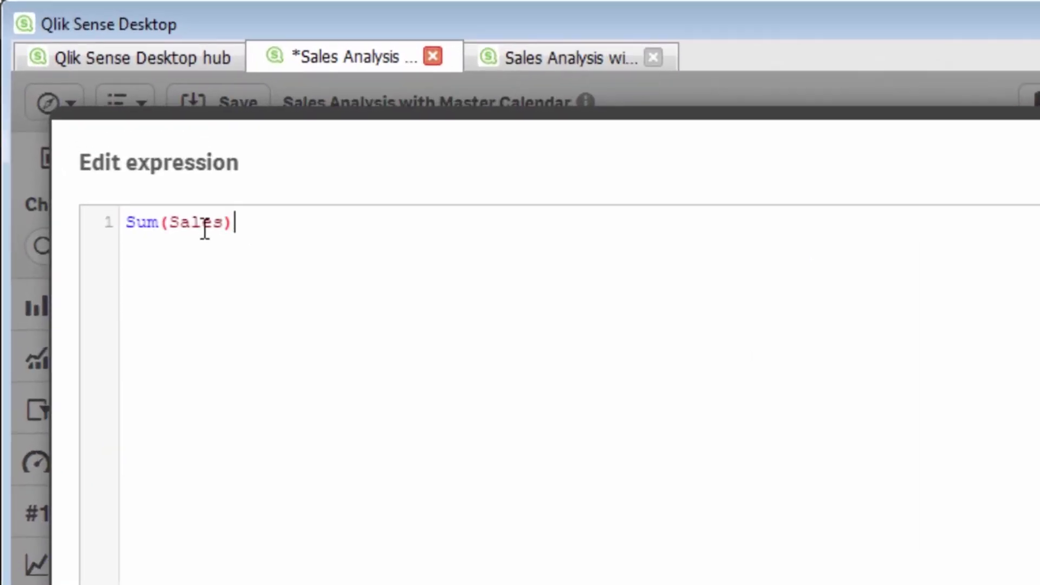
key(ctrl+a)
text(Su)
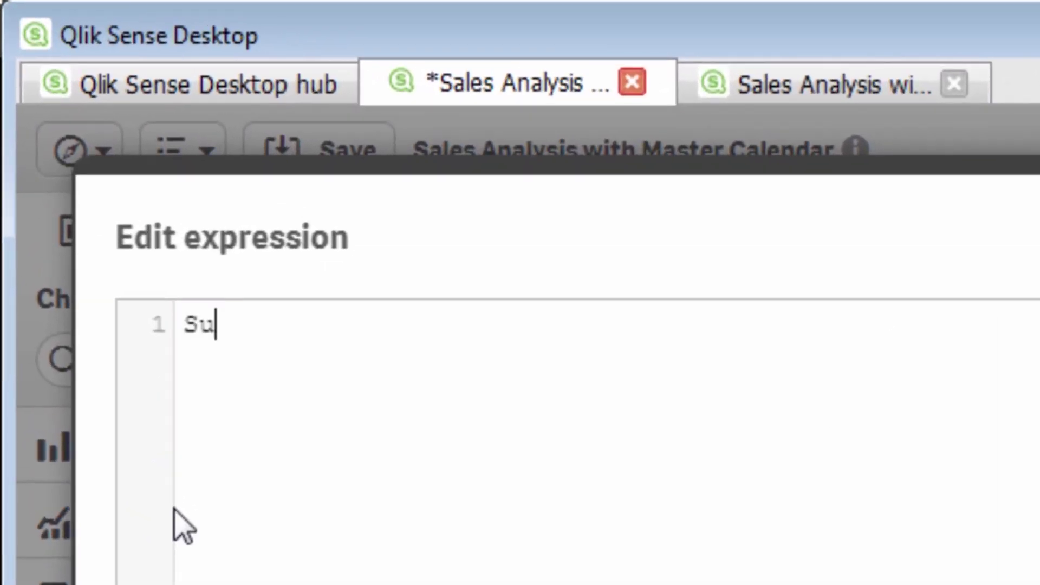
text(m(Sale)
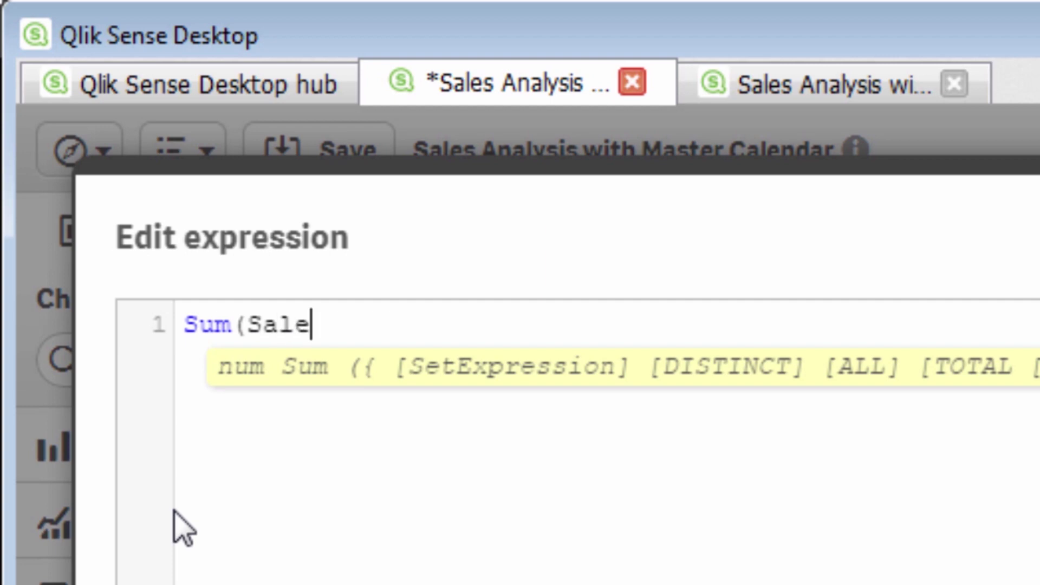
text(s))
key(Left)
key(Left)
key(Left)
key(Left)
key(Left)
key(Left)
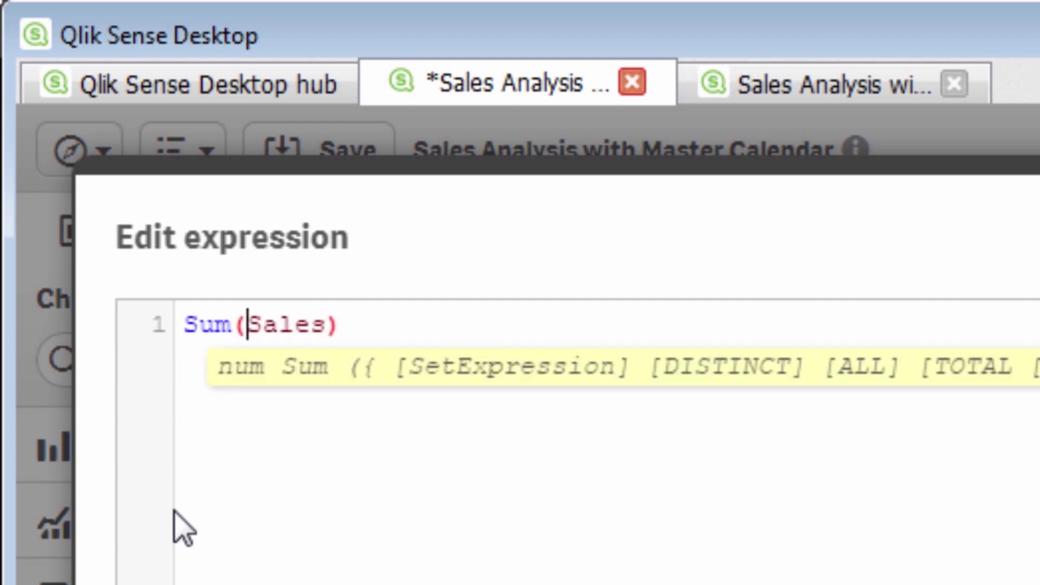
text({)
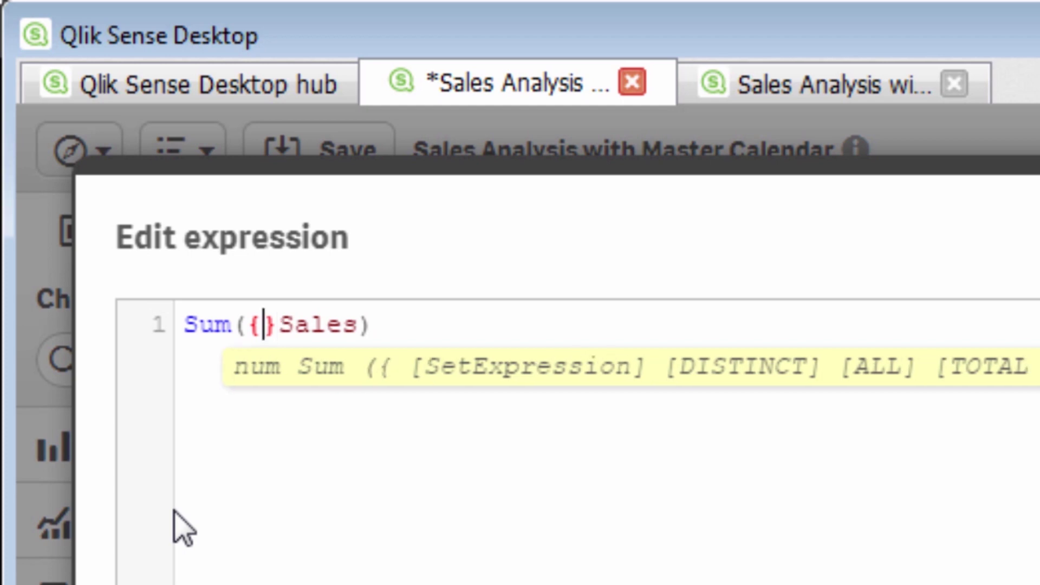
text($<>)
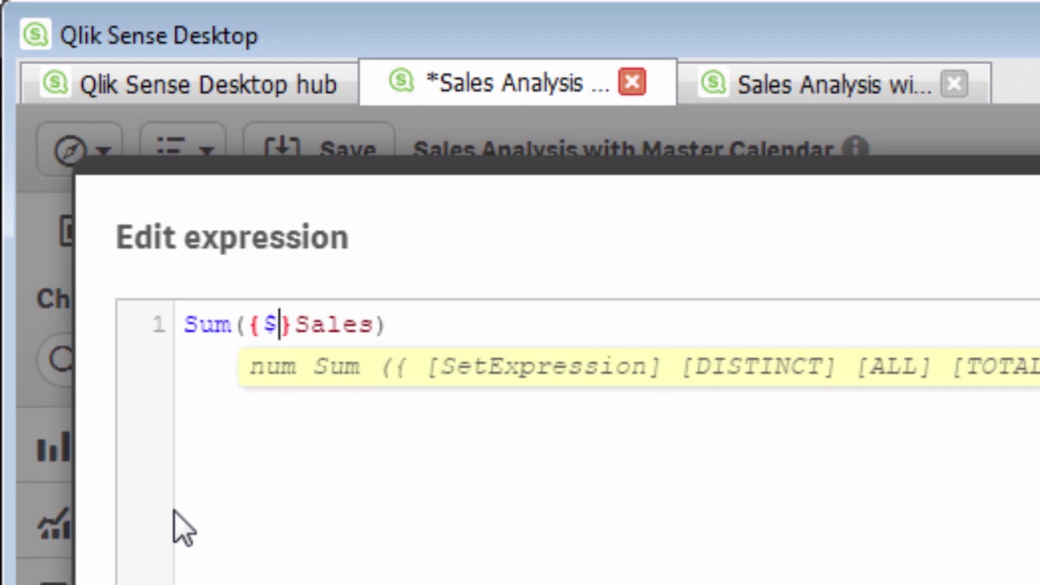
key(Left)
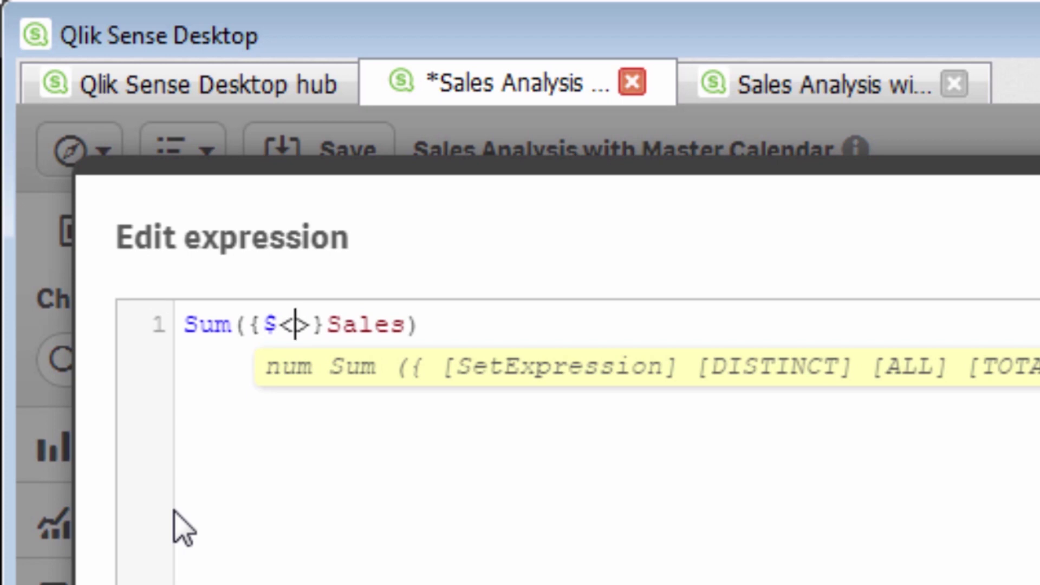
text(Year=)
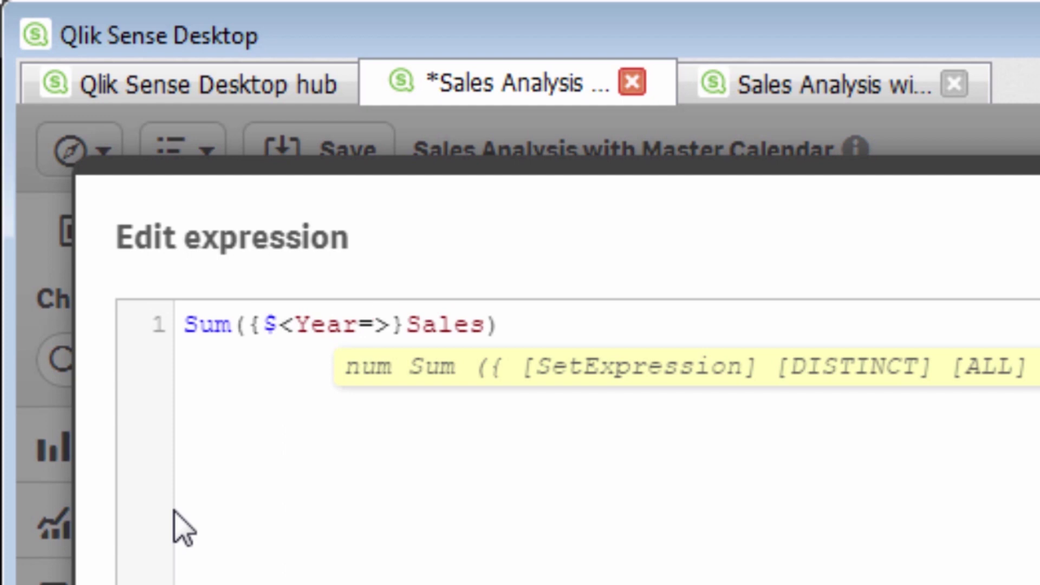
text({})
key(Left)
text(2015)
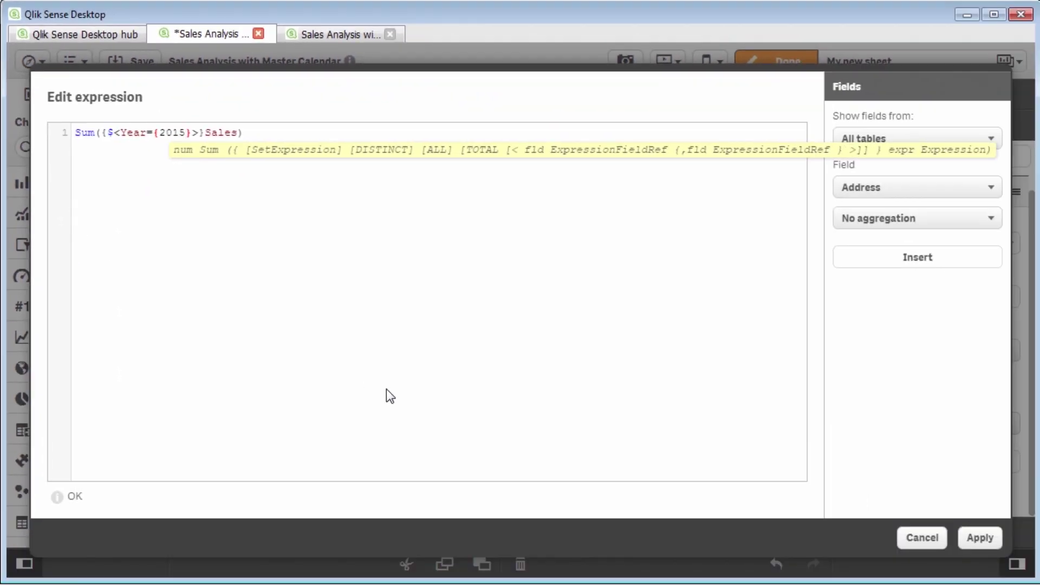
click(982, 539)
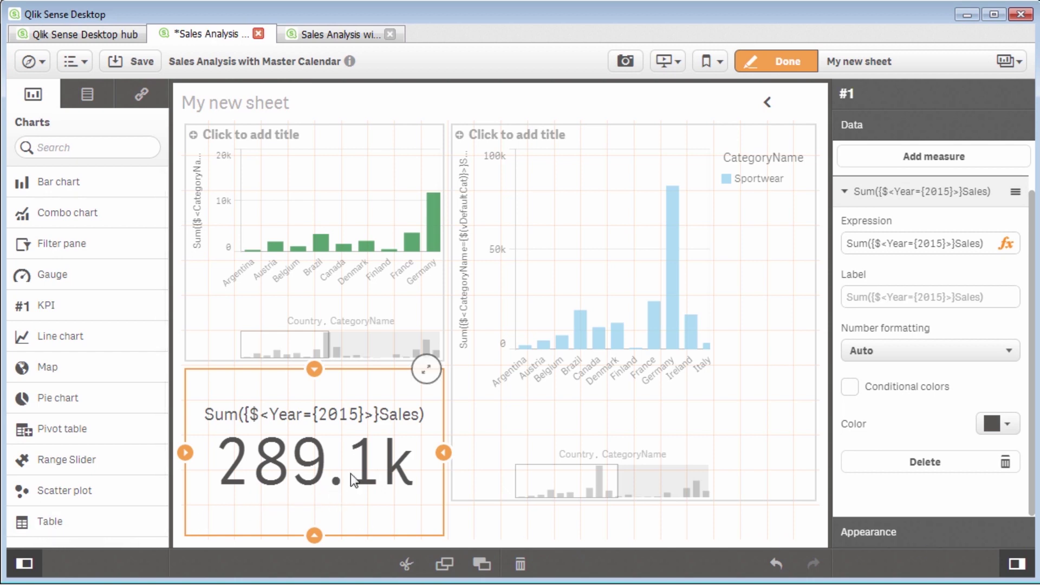
- Replace 2015 in the KPI's year filter with "Year(Today())", giving Sum({$<Year={"Year(Today())"}>}Sales)
click(1006, 244)
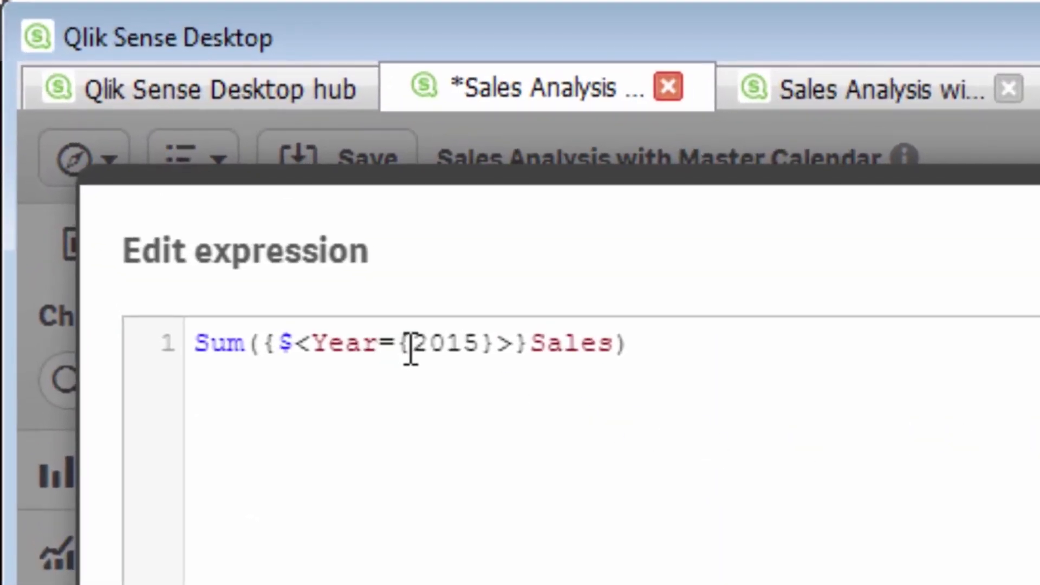
drag(412, 343, 483, 347)
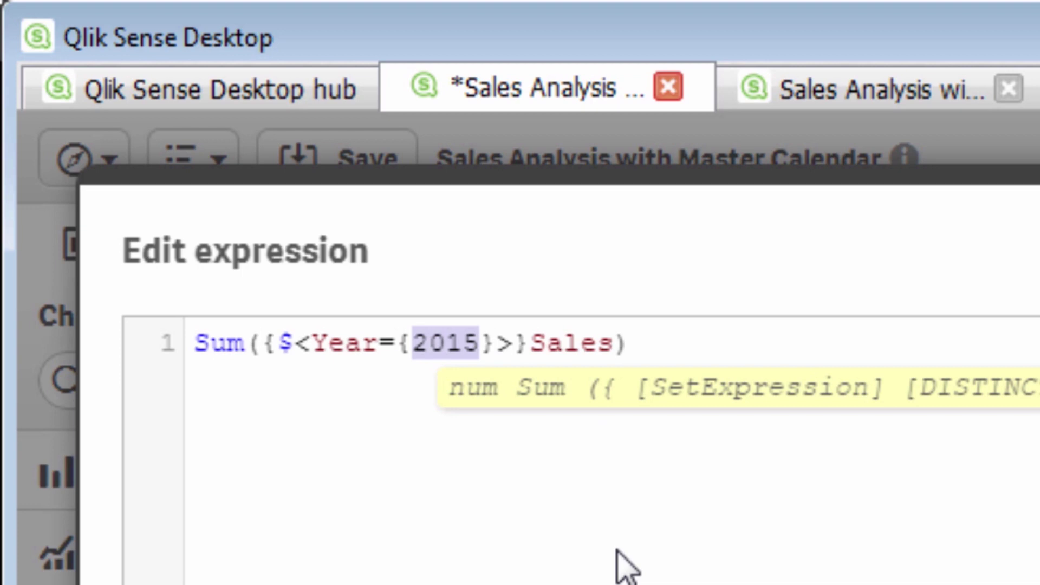
text("")
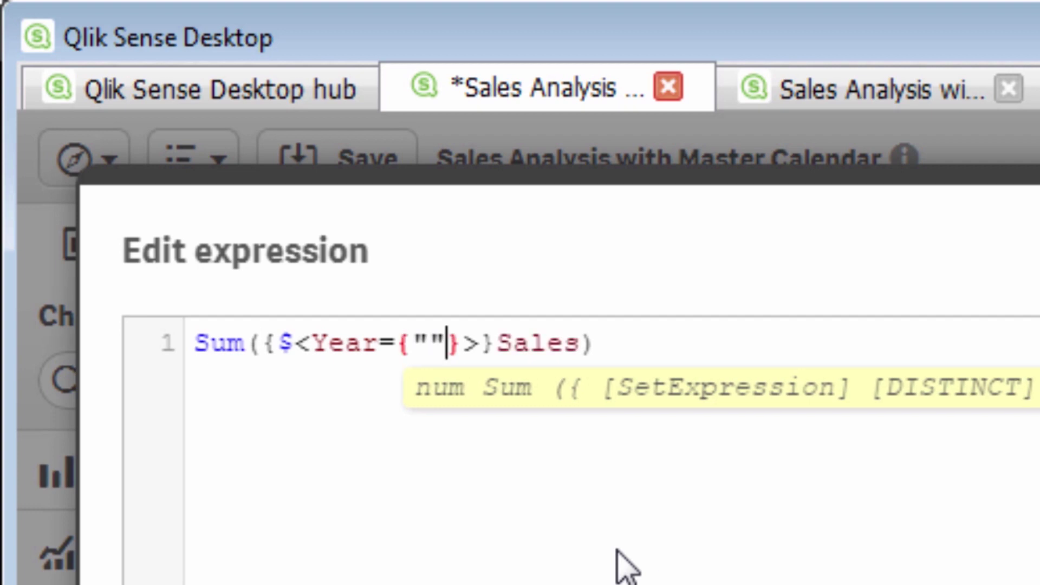
key(Left)
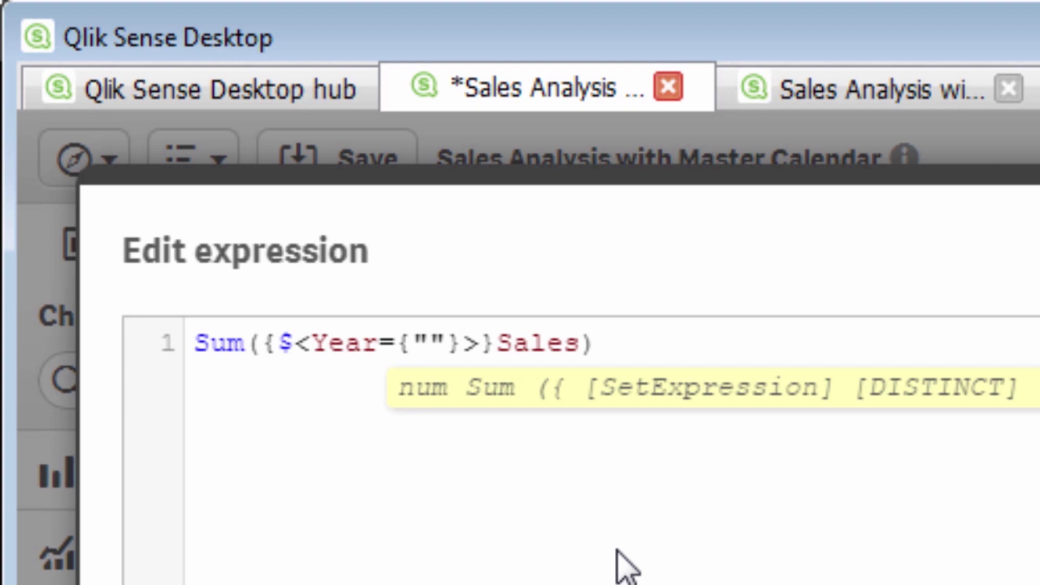
text(Year)
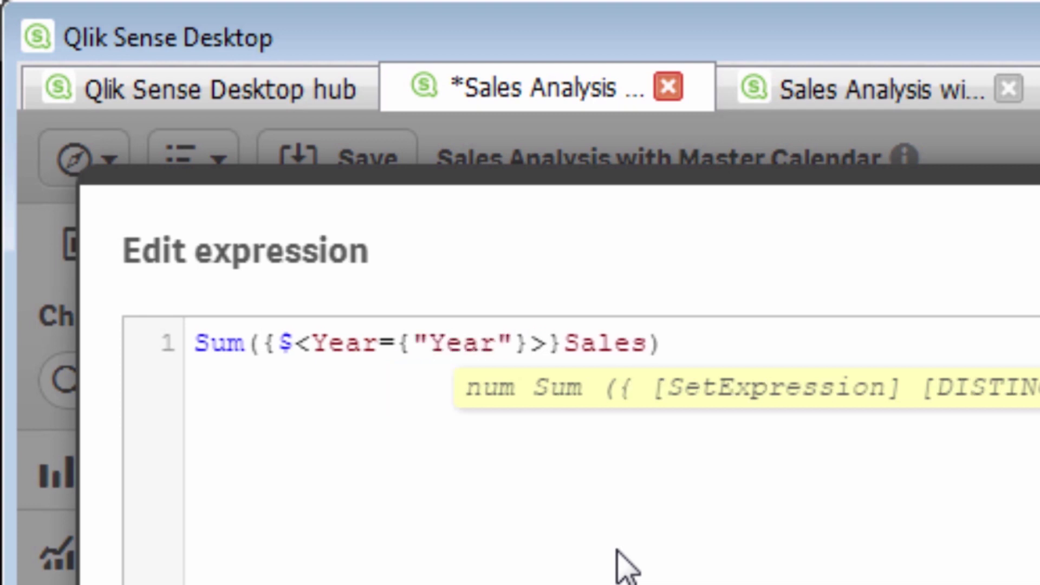
text(())
text(Today)
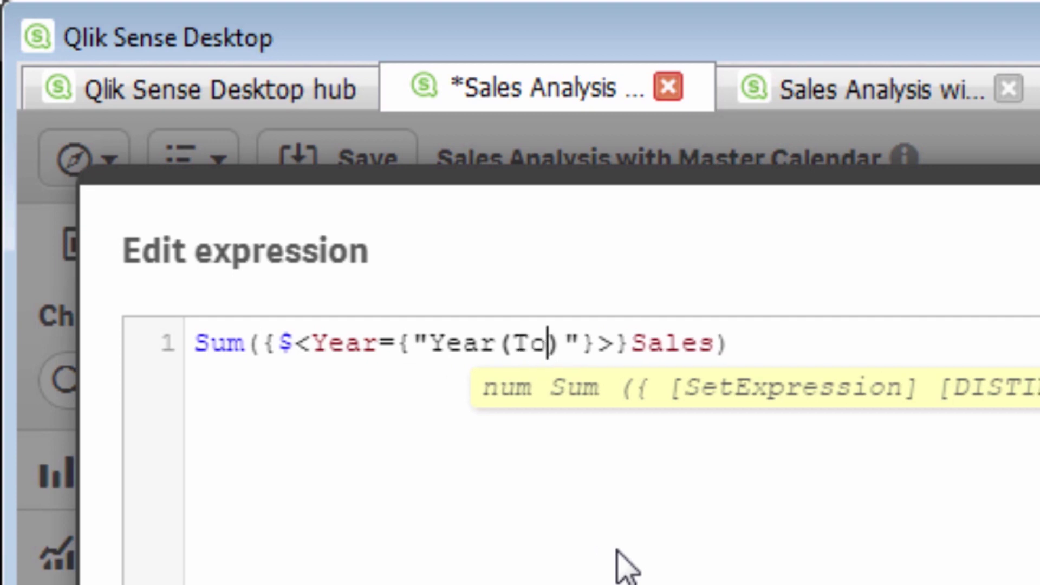
text(())
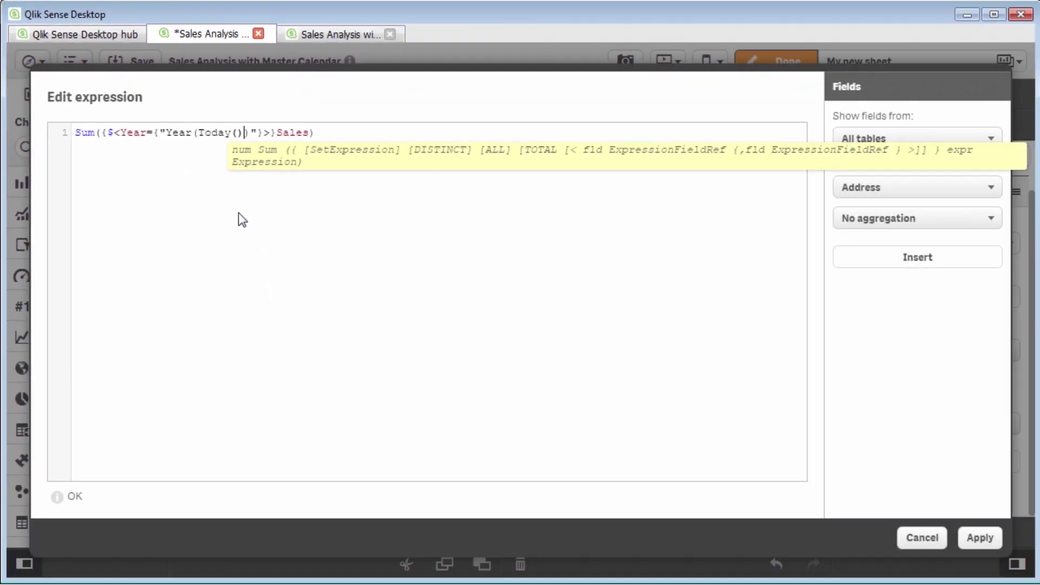
click(980, 539)
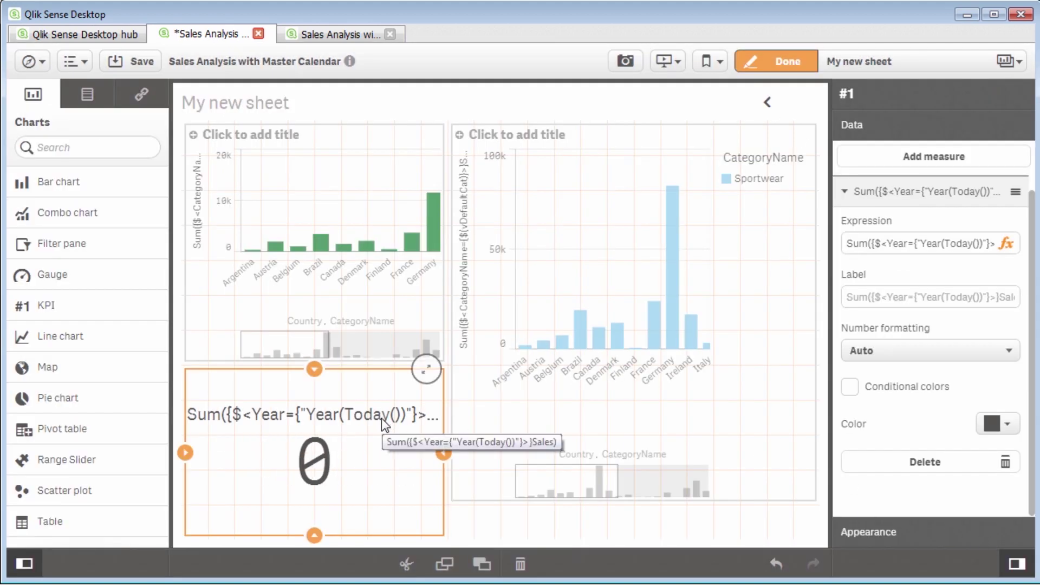
- Change the KPI's year filter to "$(=Year(Today()))", so the measure shows 289.1k
click(1007, 244)
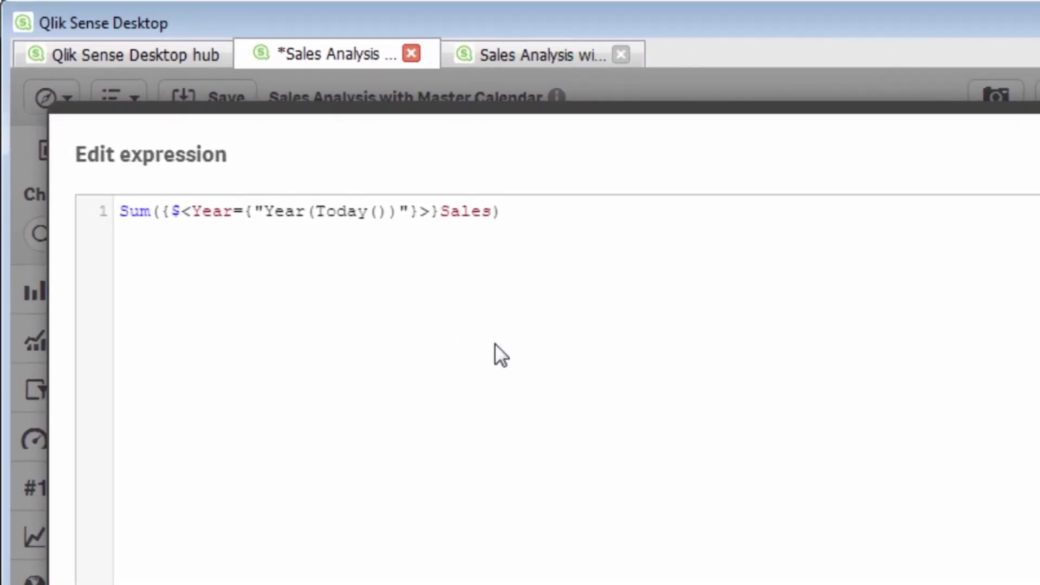
click(167, 133)
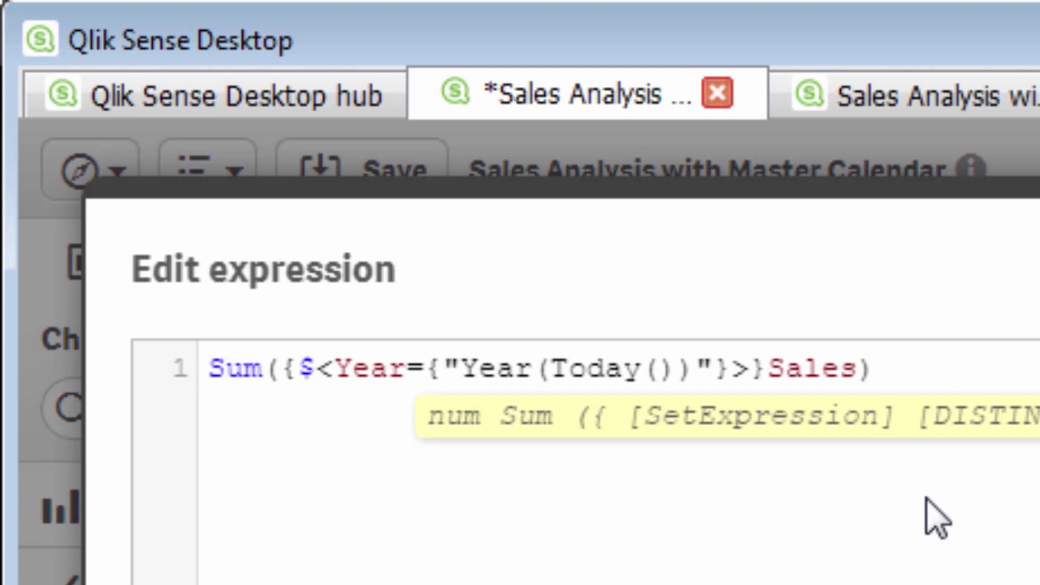
text($)
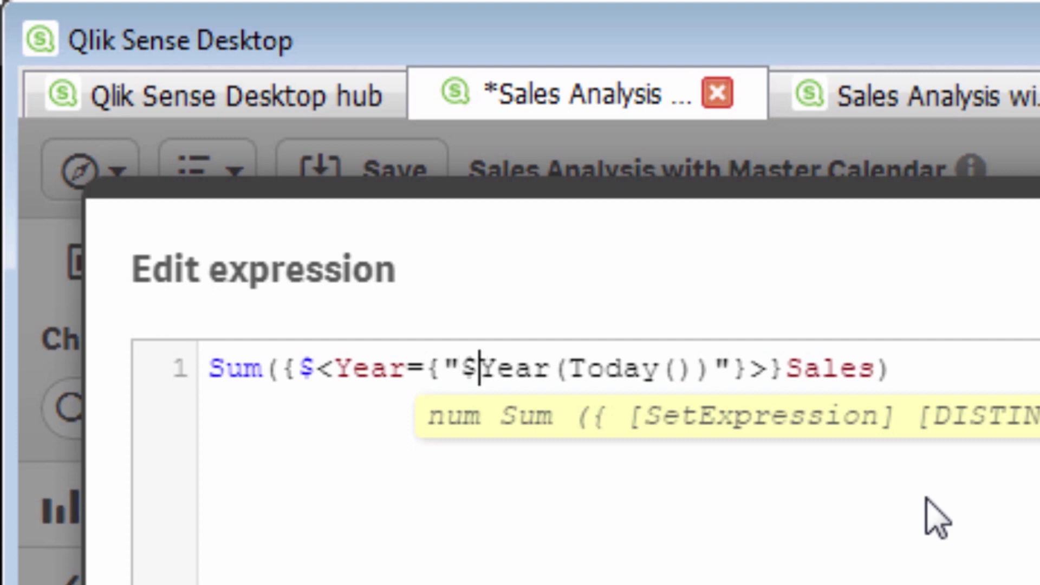
text((=)
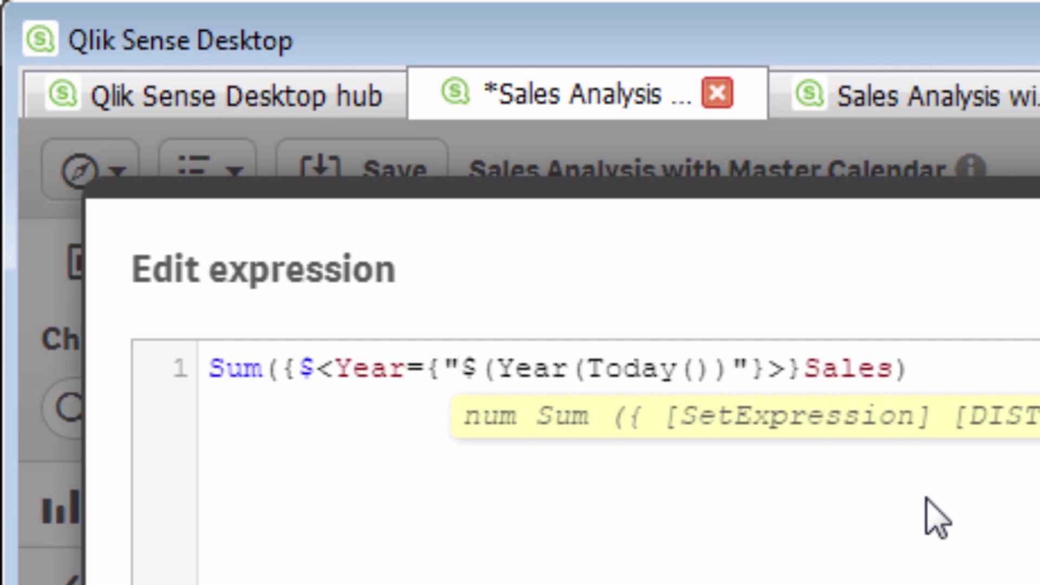
key(Right)
key(Right)
key(Right)
key(Right)
key(Right)
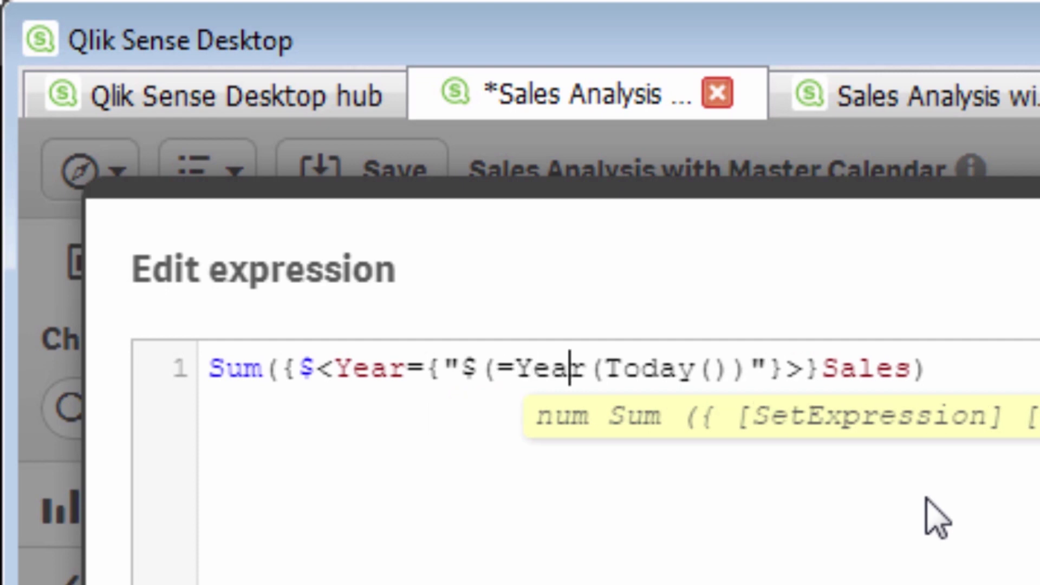
key(Right)
key(Right)
key(Right)
key(Right)
key(Right)
key(Right)
key(Right)
key(Right)
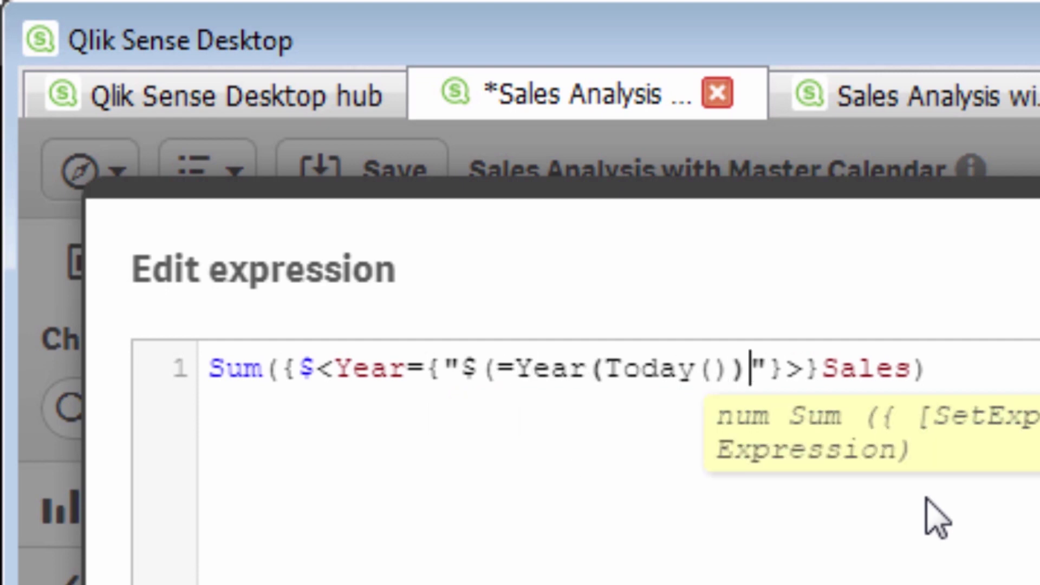
text())
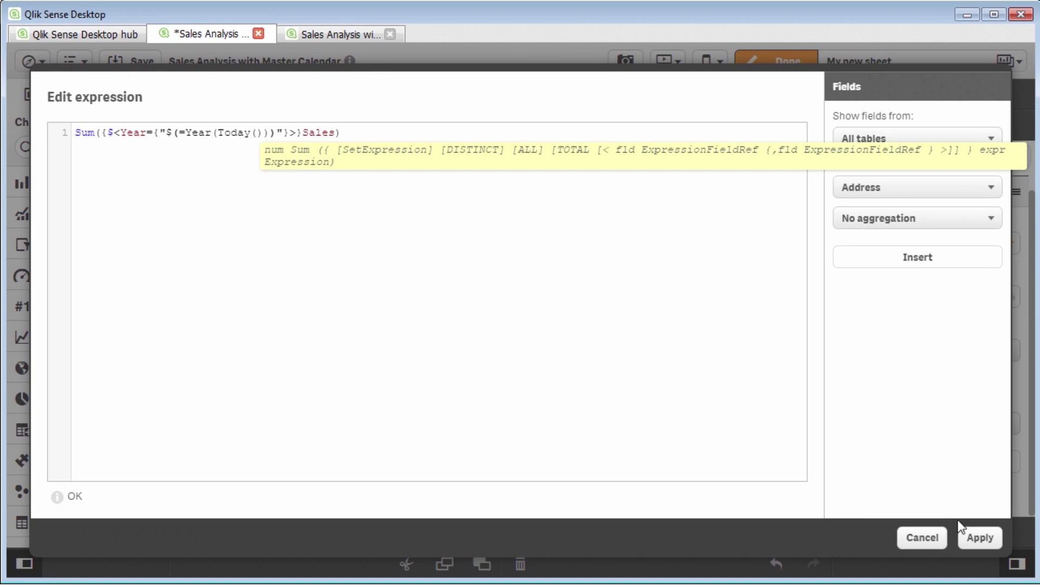
click(981, 538)
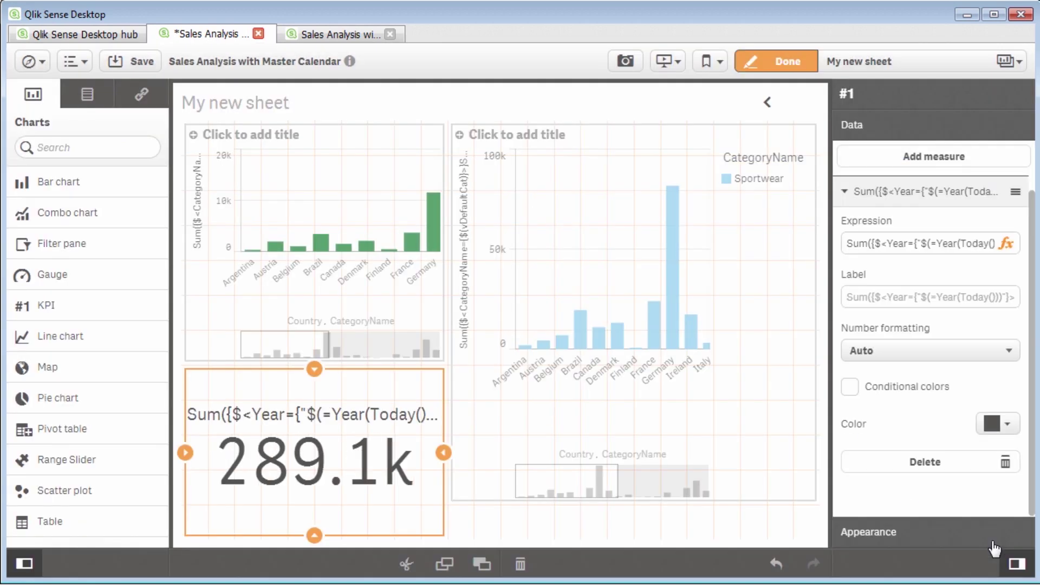